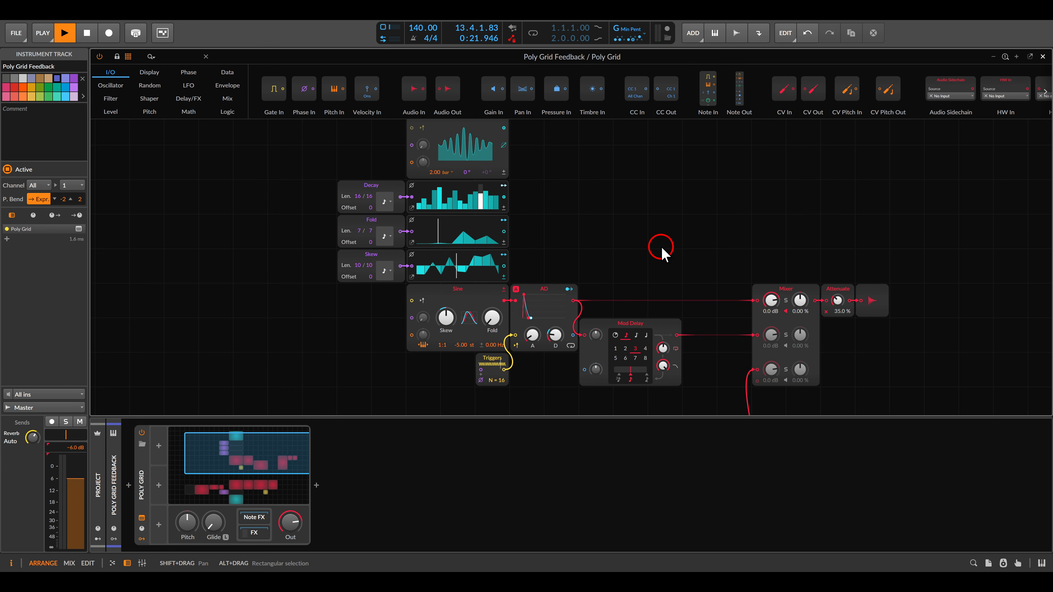
# Step: Start playback and add a Peak Limiter device after the Poly Grid in the track's device chain
pyautogui.press('space')
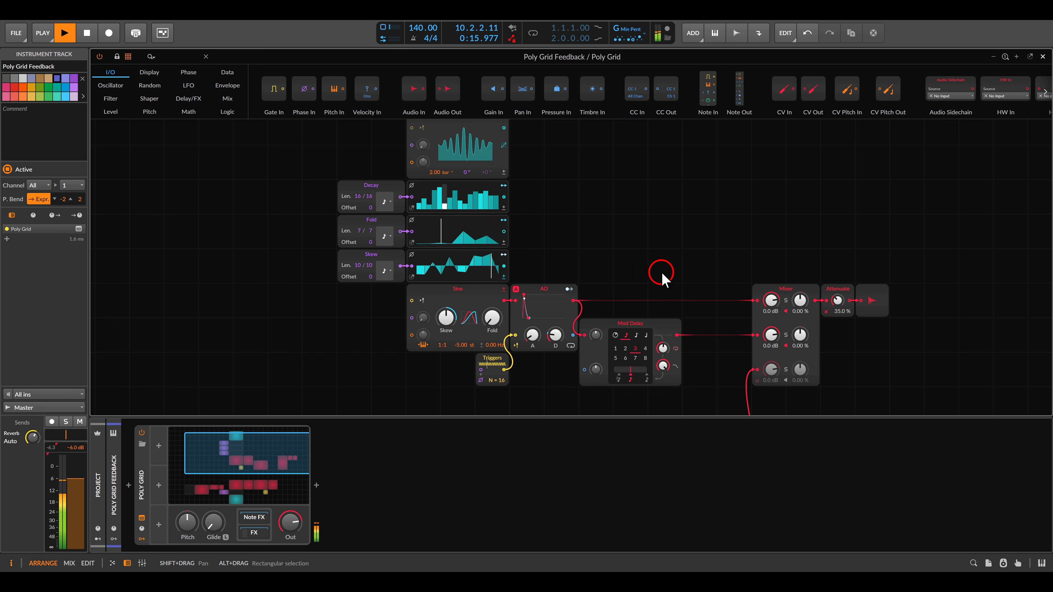
pyautogui.click(260, 532)
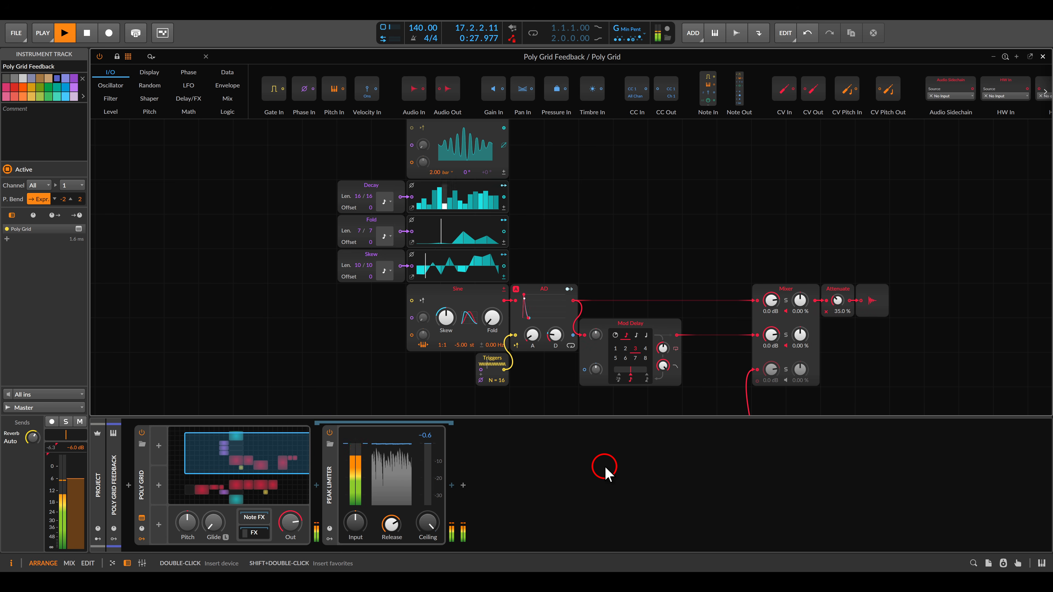
pyautogui.moveTo(677, 335); pyautogui.dragTo(404, 342)
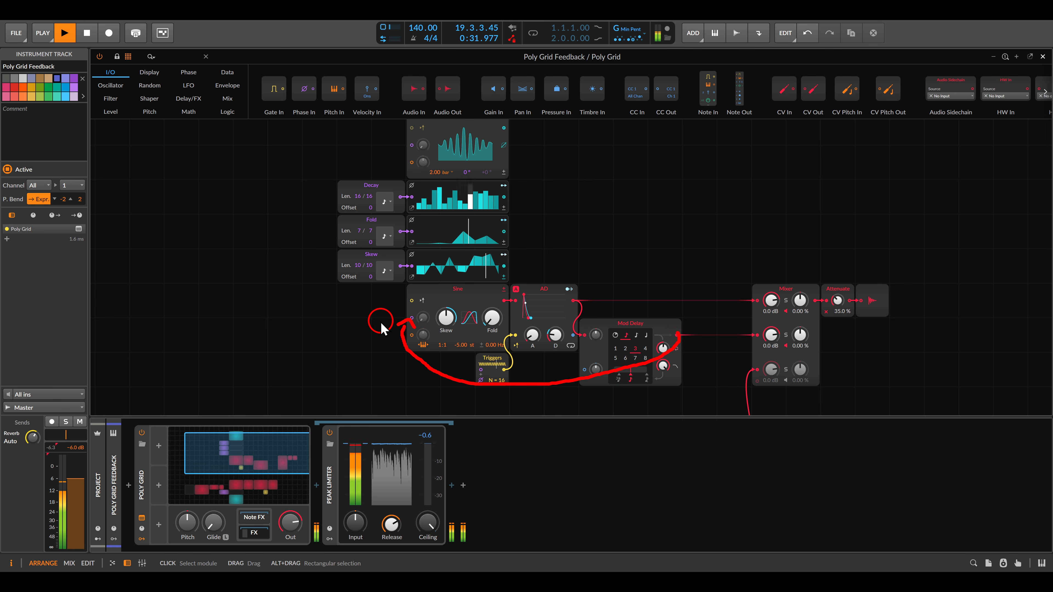
pyautogui.press('Escape')
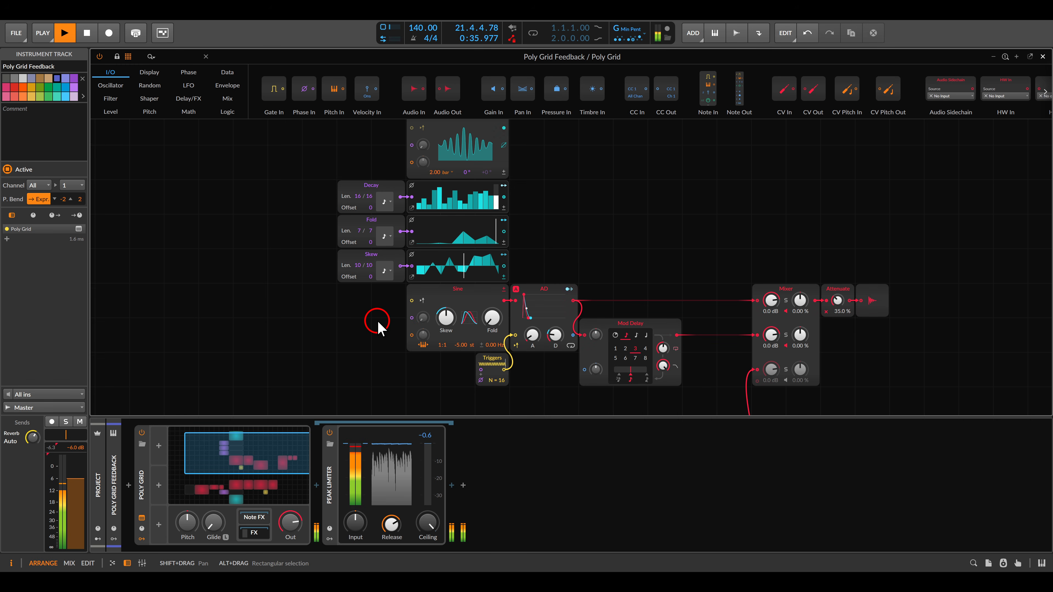
# Step: Add a Long Delay module beside the Sine oscillator and switch it to time-based delay at 0.02 ms
pyautogui.moveTo(375, 329); pyautogui.dragTo(393, 241)
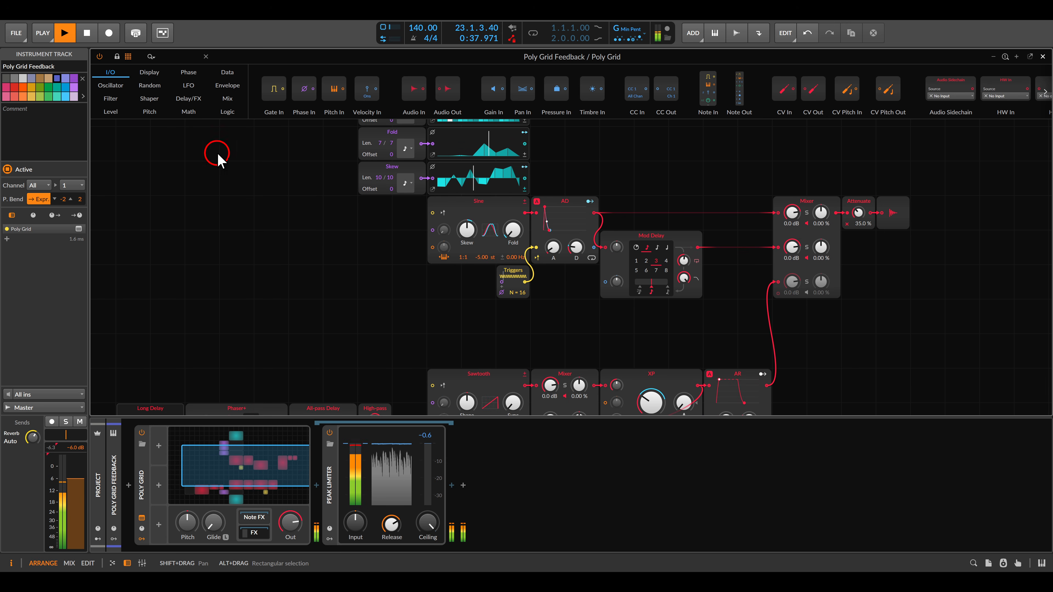
pyautogui.click(188, 98)
pyautogui.moveTo(307, 102); pyautogui.dragTo(318, 249)
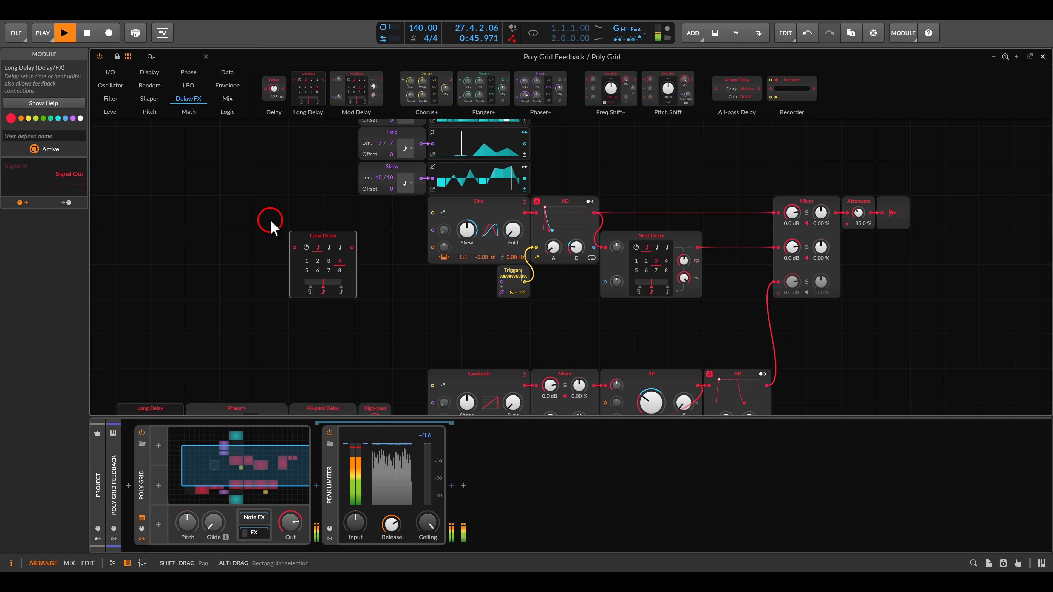
pyautogui.scroll(4, 270, 236)
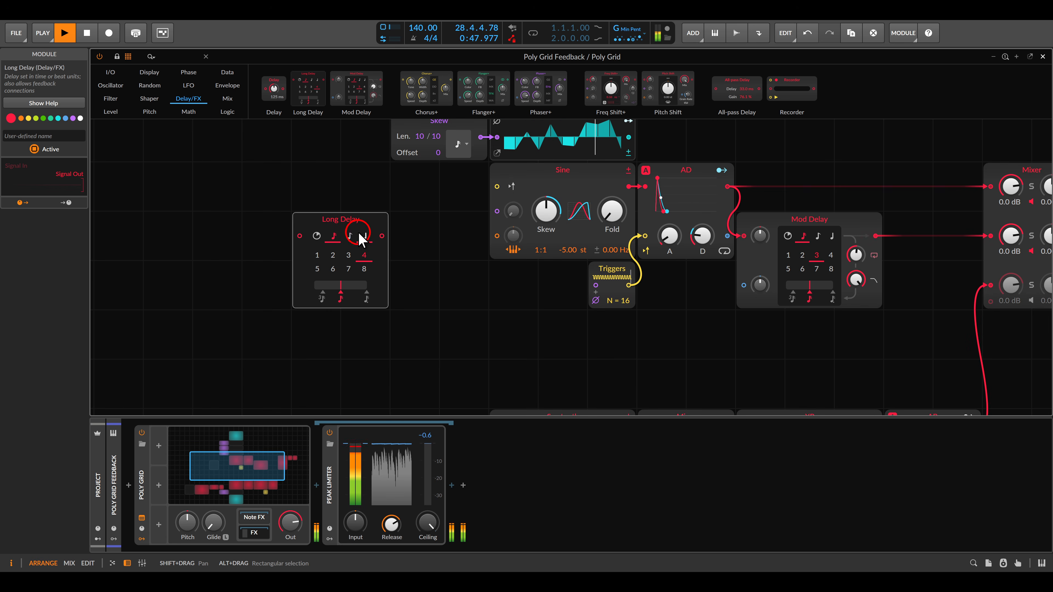
pyautogui.click(321, 236)
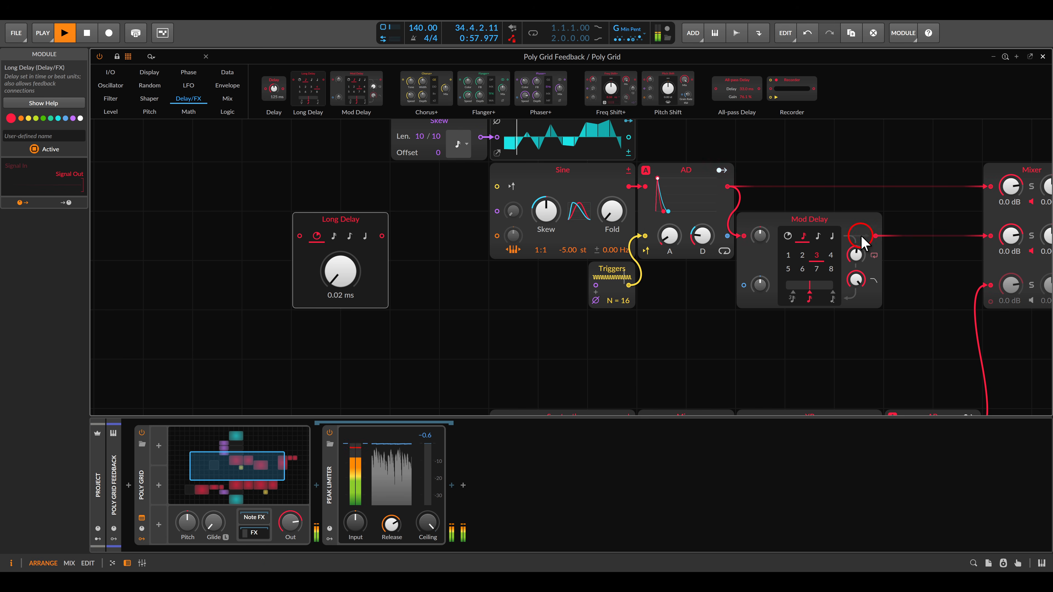
# Step: Route the Mod Delay output through the Long Delay into the Sine's phase input and raise the Sine's phase modulation amount
pyautogui.moveTo(875, 236); pyautogui.dragTo(495, 214)
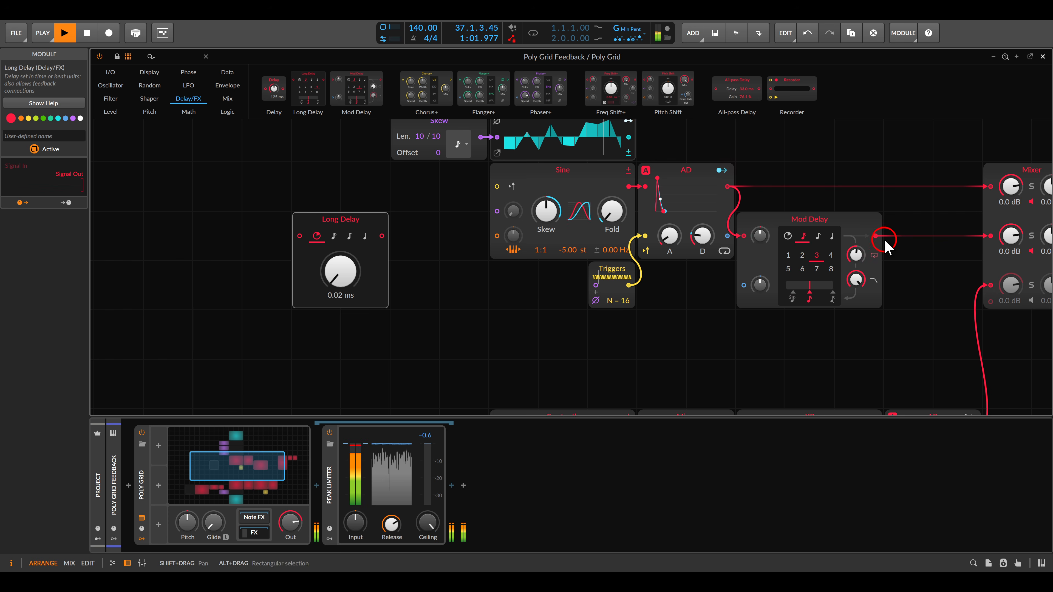
pyautogui.moveTo(875, 236); pyautogui.dragTo(496, 214)
pyautogui.moveTo(874, 236); pyautogui.dragTo(295, 239)
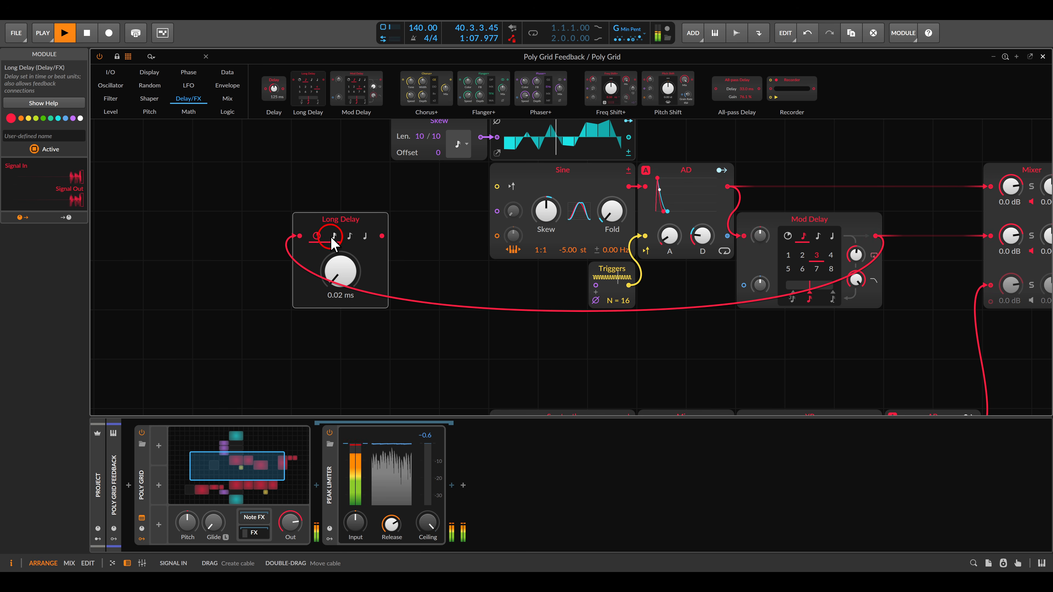
pyautogui.moveTo(383, 239); pyautogui.dragTo(496, 212)
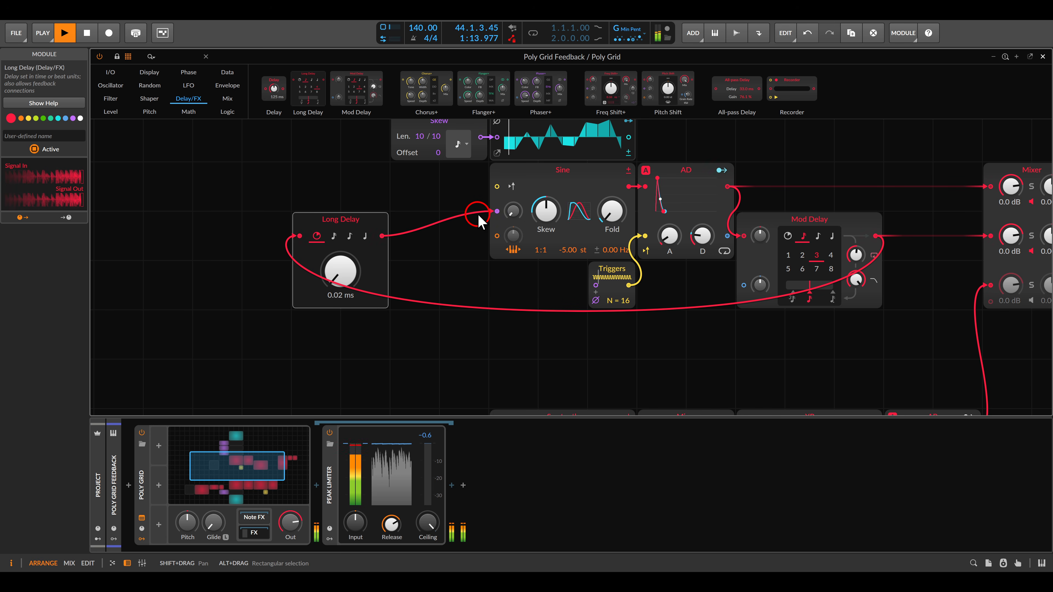
pyautogui.moveTo(514, 213); pyautogui.dragTo(514, 209)
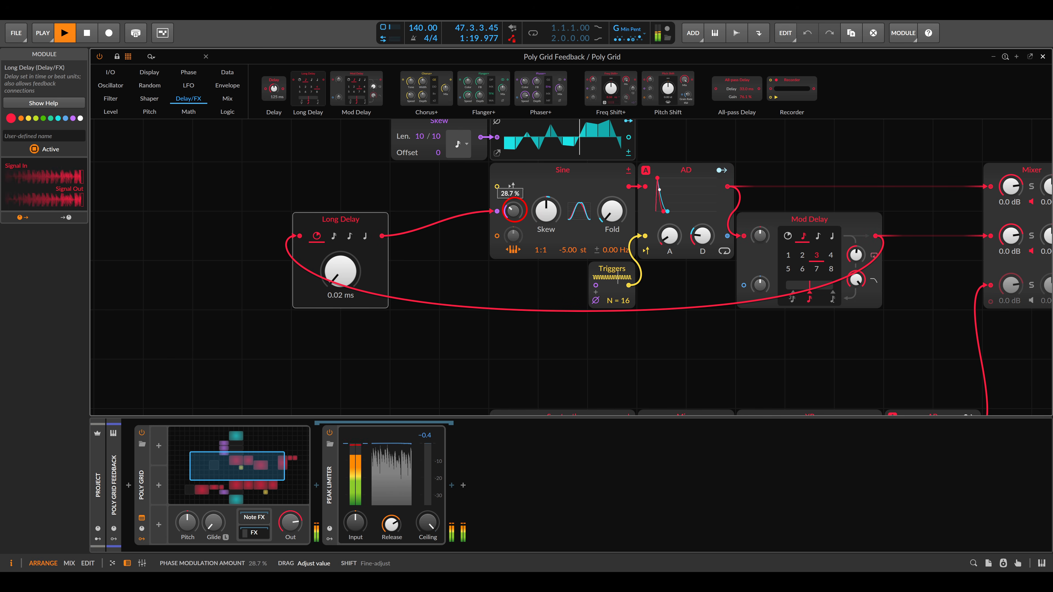
pyautogui.moveTo(514, 210); pyautogui.dragTo(514, 212)
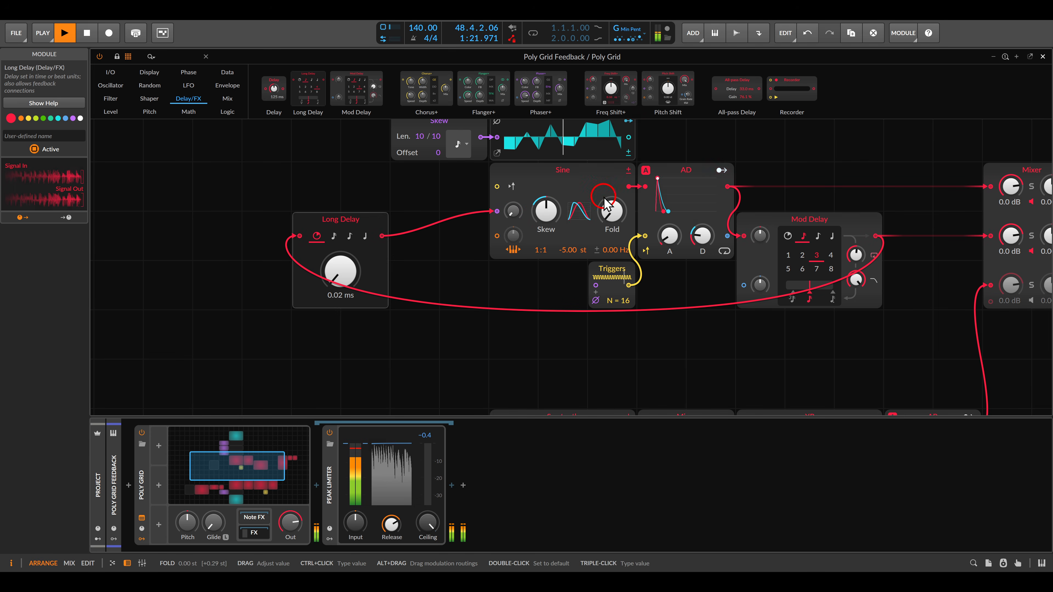
pyautogui.moveTo(598, 195)
pyautogui.mouseDown()
pyautogui.moveTo(646, 190)
pyautogui.moveTo(752, 249)
pyautogui.moveTo(734, 265)
pyautogui.mouseUp()
pyautogui.moveTo(860, 232)
pyautogui.mouseDown()
pyautogui.moveTo(845, 293)
pyautogui.moveTo(477, 345)
pyautogui.moveTo(480, 229)
pyautogui.moveTo(491, 236)
pyautogui.mouseUp()
pyautogui.moveTo(553, 262)
pyautogui.mouseDown()
pyautogui.moveTo(541, 270)
pyautogui.moveTo(556, 276)
pyautogui.mouseUp()
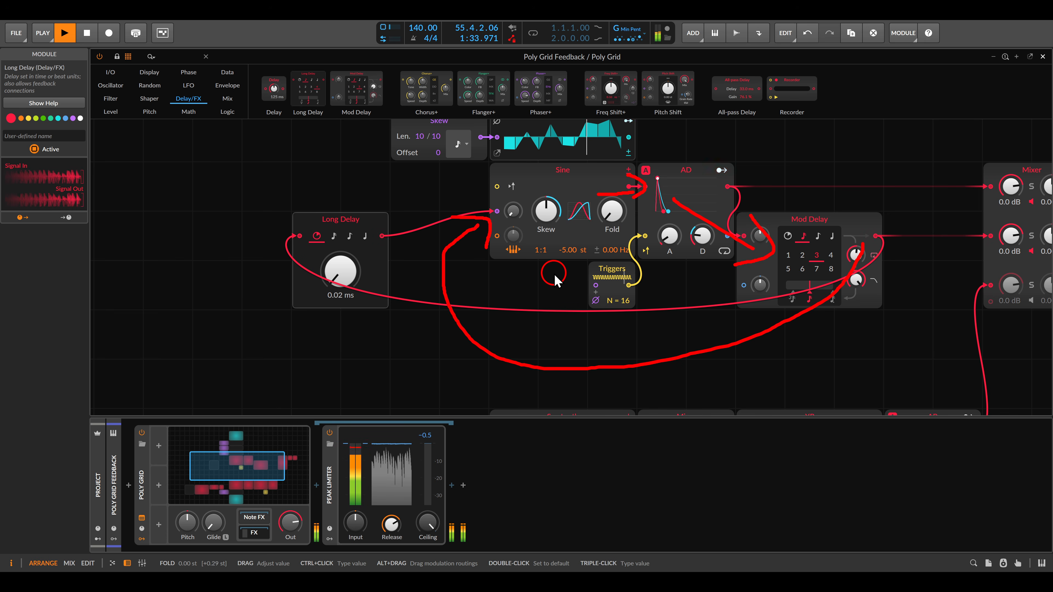
pyautogui.press('Escape')
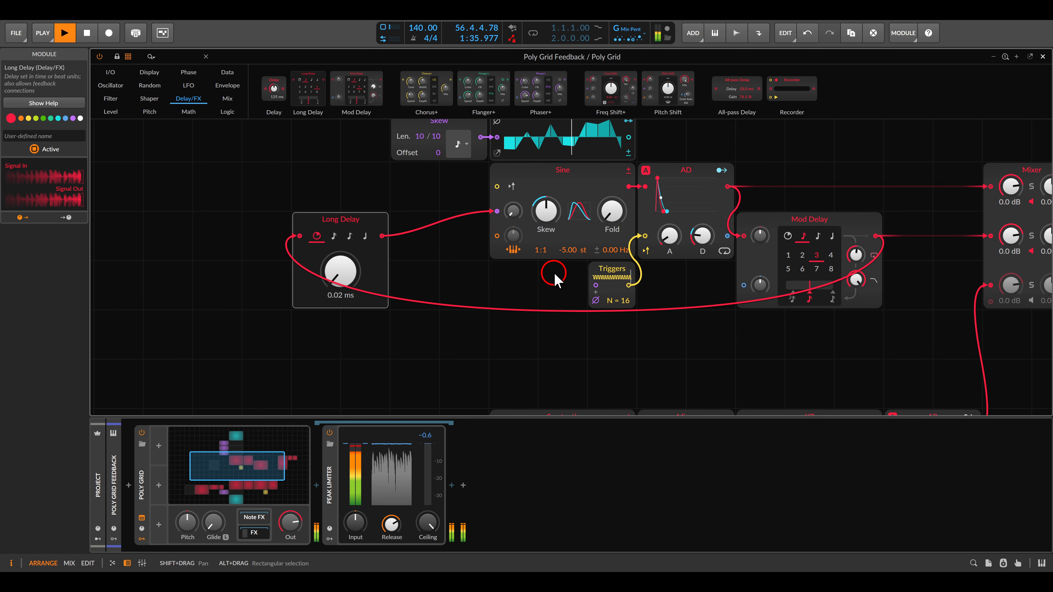
# Step: Modulate the Sine's phase modulation amount with the modulation output of the Phase module above the step sequencers
pyautogui.scroll(-2, 580, 265)
pyautogui.scroll(4, 609, 298)
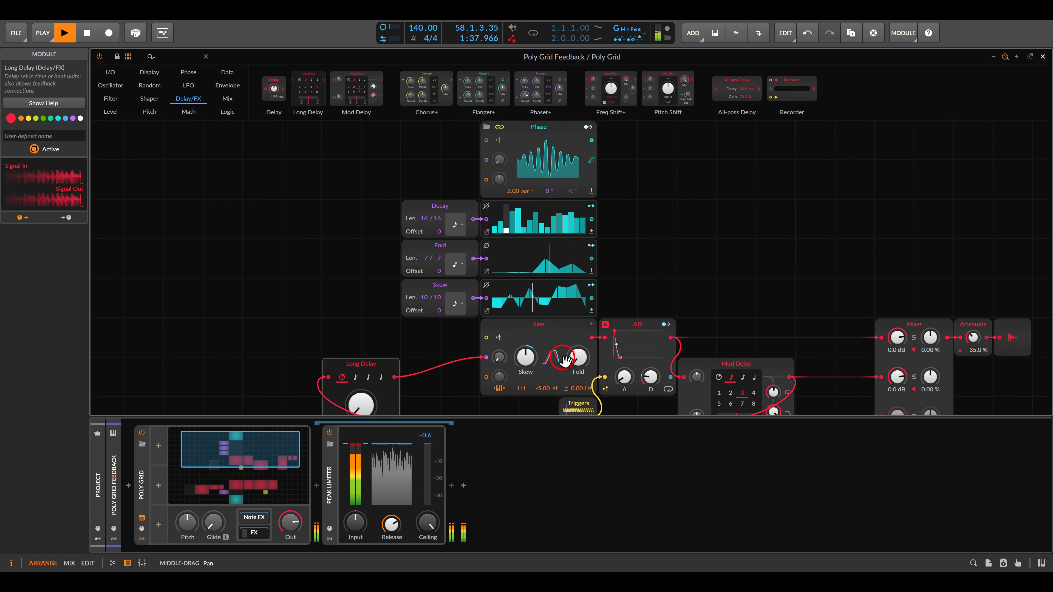
pyautogui.scroll(-1, 616, 306)
pyautogui.moveTo(616, 276); pyautogui.dragTo(609, 252)
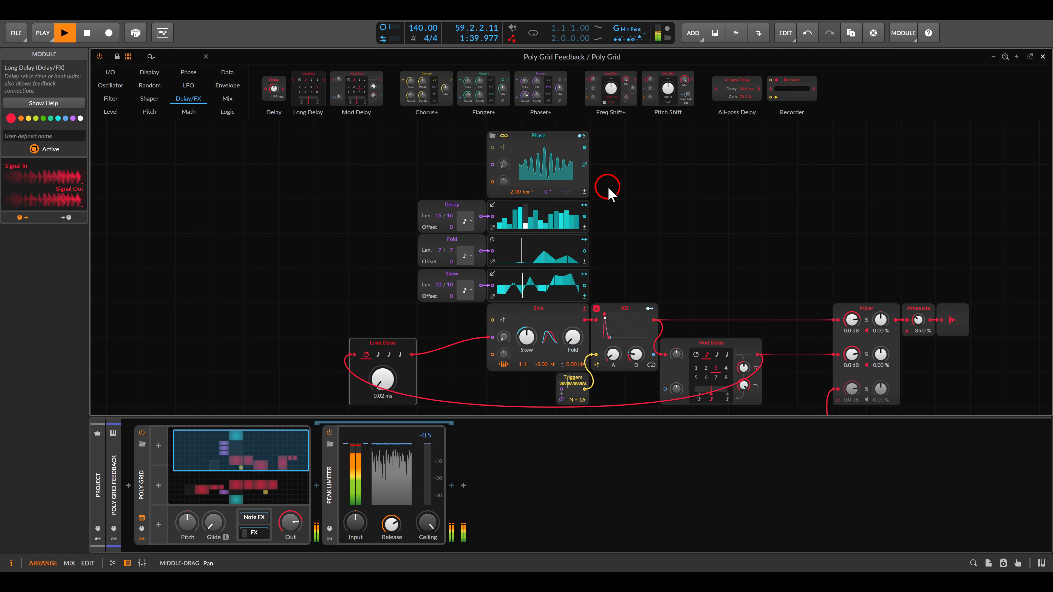
pyautogui.moveTo(585, 145); pyautogui.dragTo(504, 338)
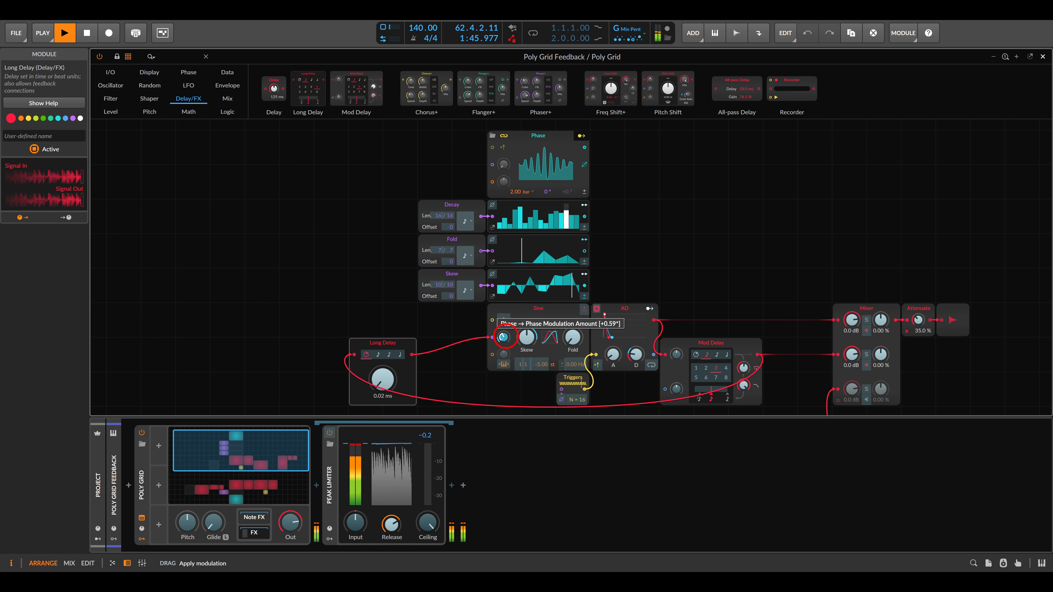
pyautogui.moveTo(504, 337); pyautogui.dragTo(504, 337)
# Step: Solo the third channel of the output Mixer, which carries the Sawtooth feedback patch
pyautogui.scroll(-3, 671, 245)
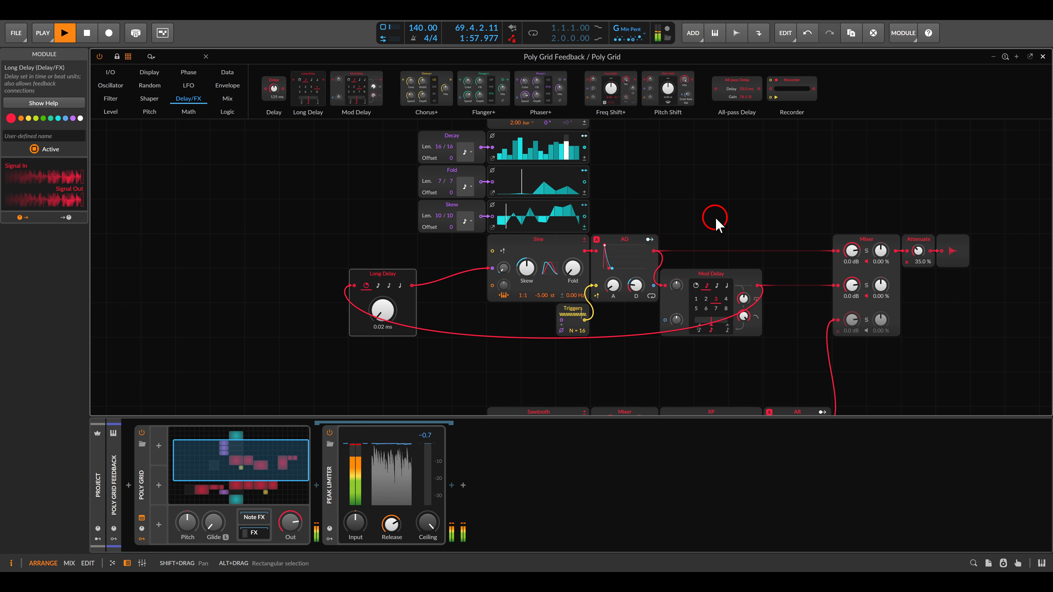
pyautogui.scroll(-7, 720, 235)
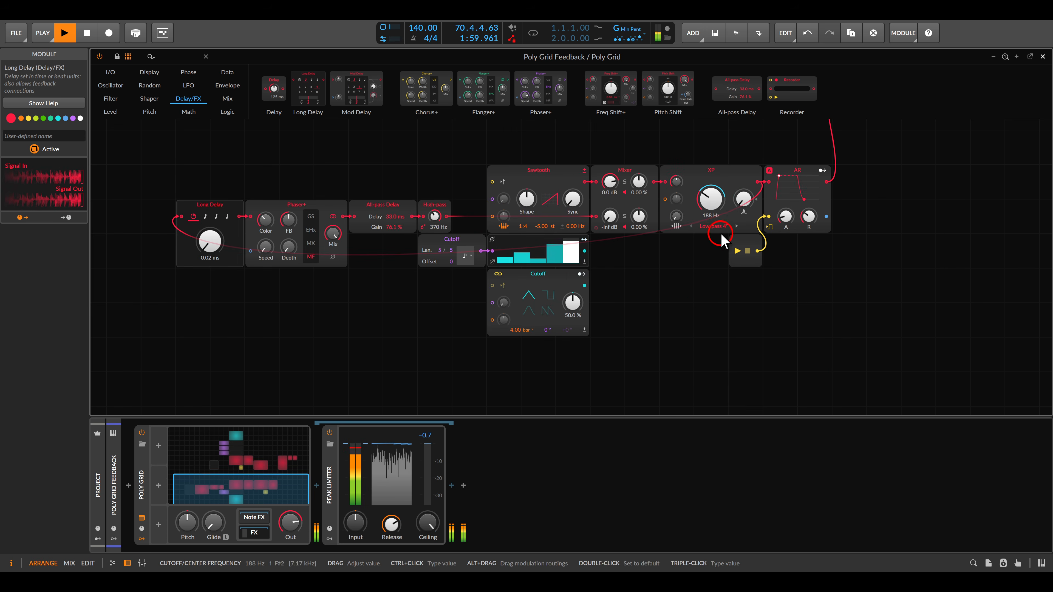
pyautogui.scroll(1, 662, 273)
pyautogui.moveTo(662, 273); pyautogui.dragTo(715, 278)
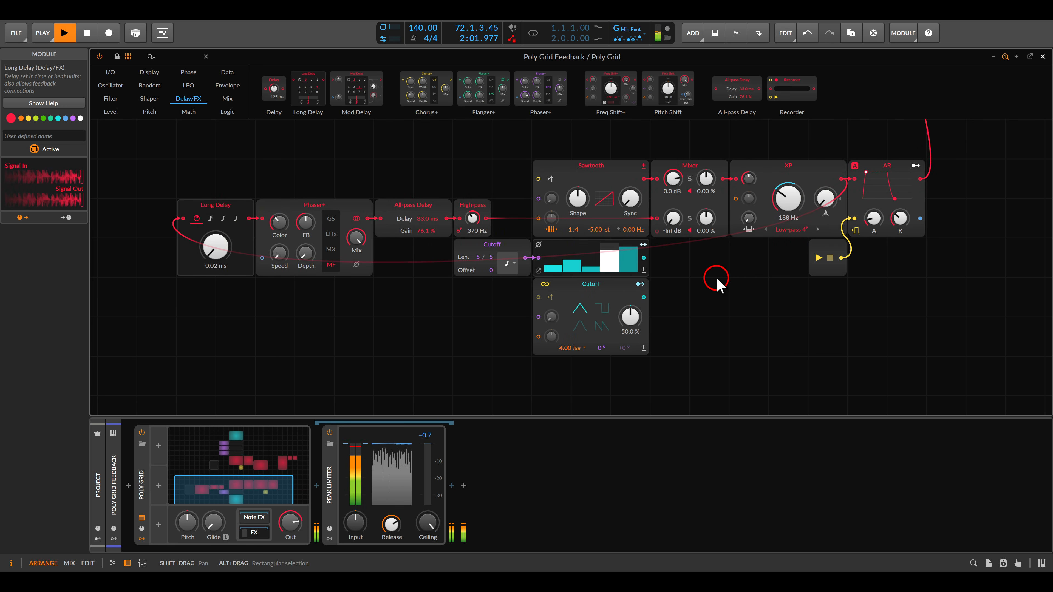
pyautogui.scroll(6, 717, 282)
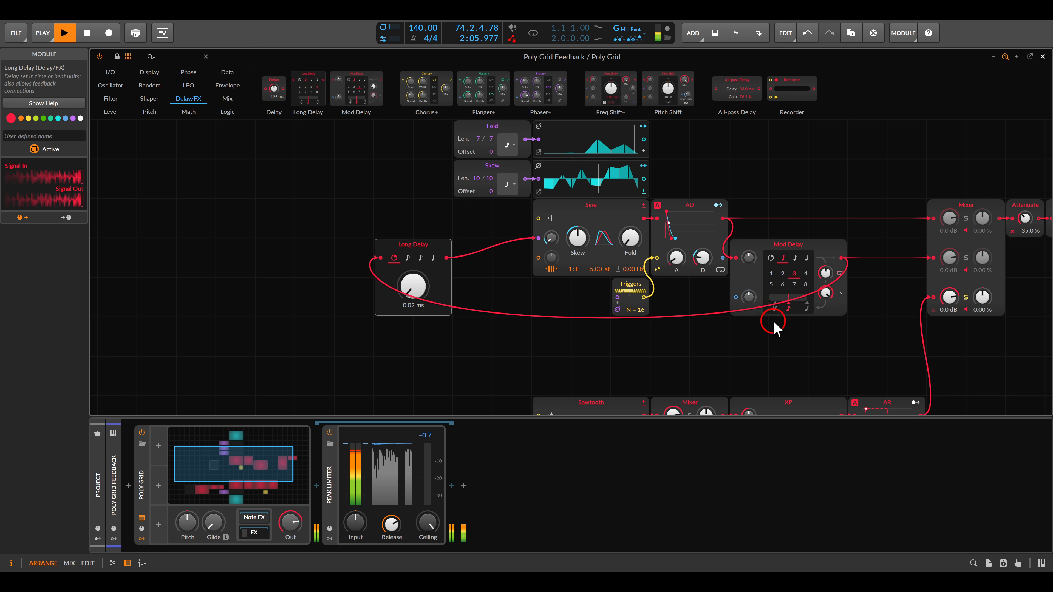
pyautogui.scroll(-5, 704, 321)
pyautogui.scroll(-1, 703, 323)
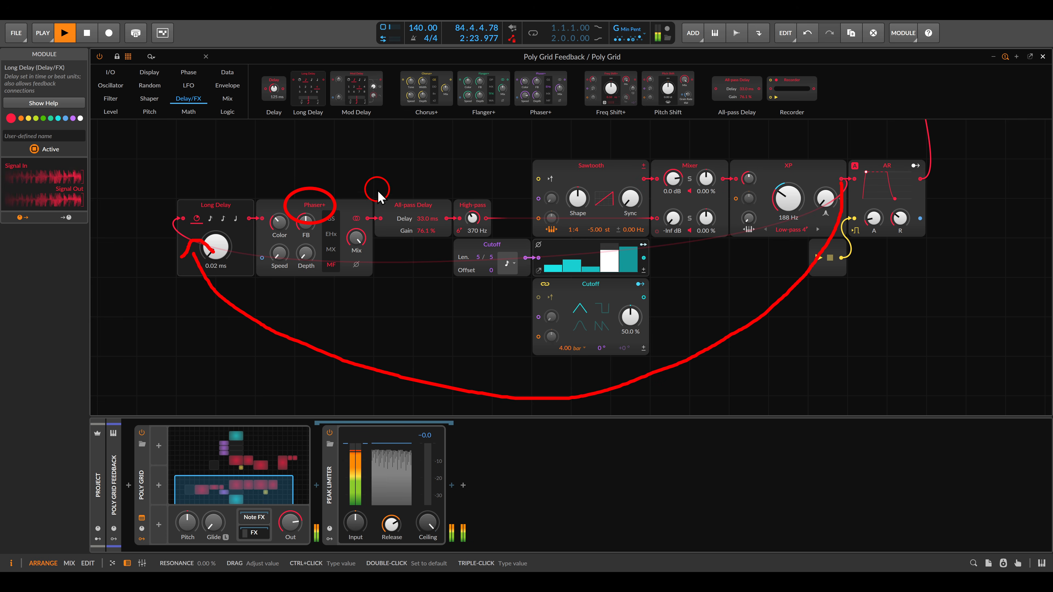
pyautogui.moveTo(445, 190)
pyautogui.mouseDown()
pyautogui.moveTo(491, 219)
pyautogui.moveTo(653, 208)
pyautogui.mouseUp()
pyautogui.moveTo(642, 197)
pyautogui.mouseDown()
pyautogui.moveTo(658, 207)
pyautogui.moveTo(649, 217)
pyautogui.mouseUp()
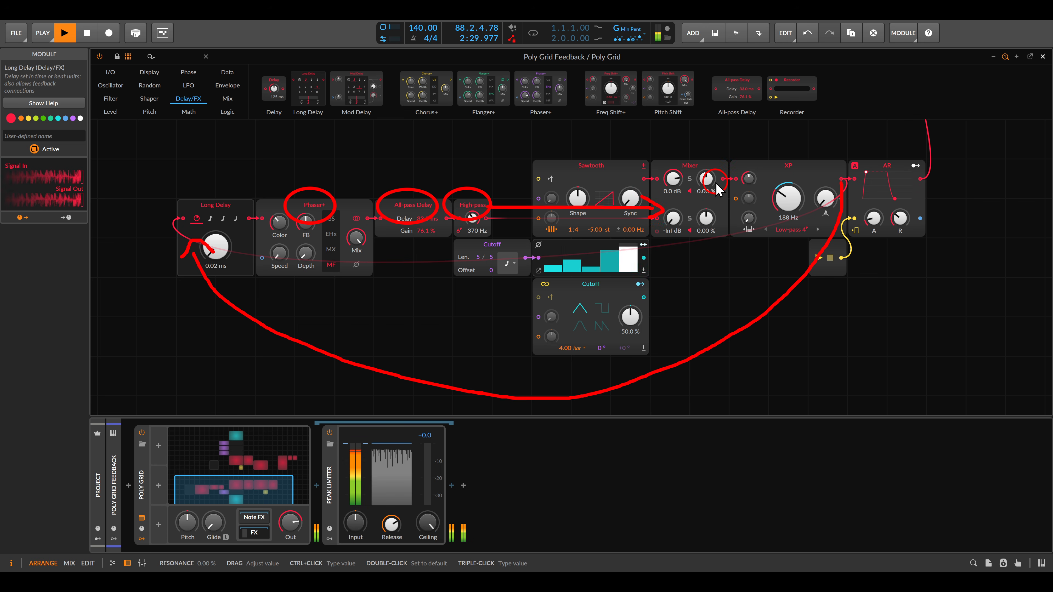
pyautogui.moveTo(716, 181)
pyautogui.mouseDown()
pyautogui.moveTo(758, 178)
pyautogui.moveTo(745, 196)
pyautogui.mouseUp()
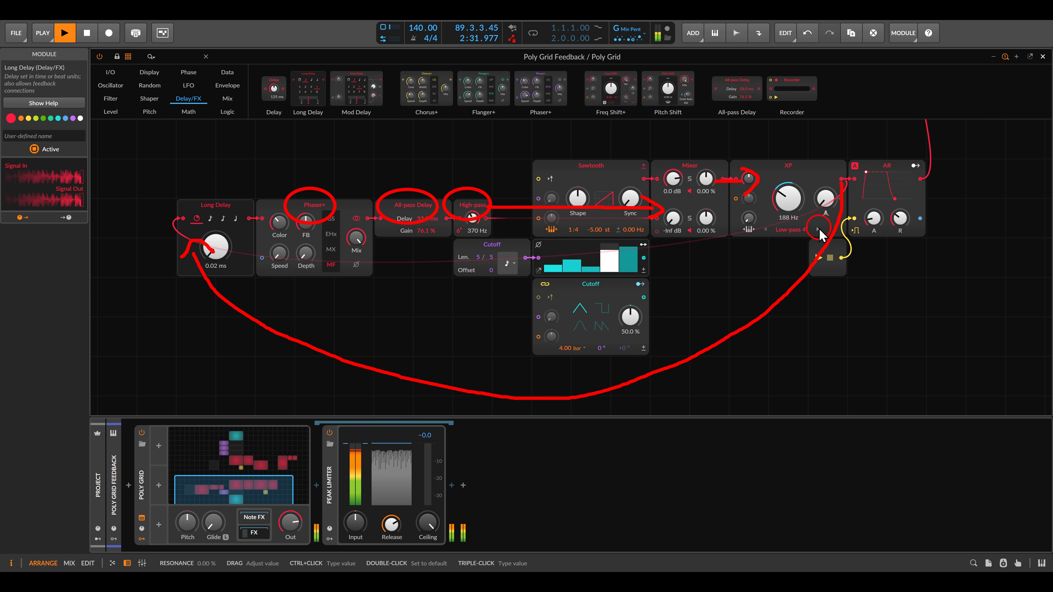
pyautogui.moveTo(819, 227)
pyautogui.mouseDown()
pyautogui.moveTo(569, 365)
pyautogui.moveTo(265, 304)
pyautogui.mouseUp()
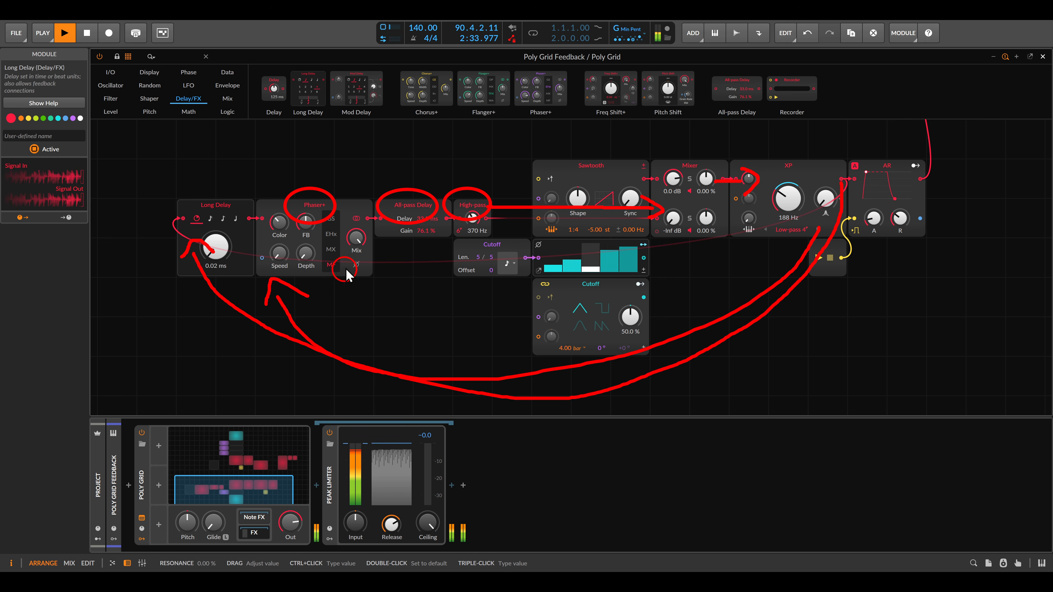
pyautogui.moveTo(362, 200); pyautogui.dragTo(691, 176)
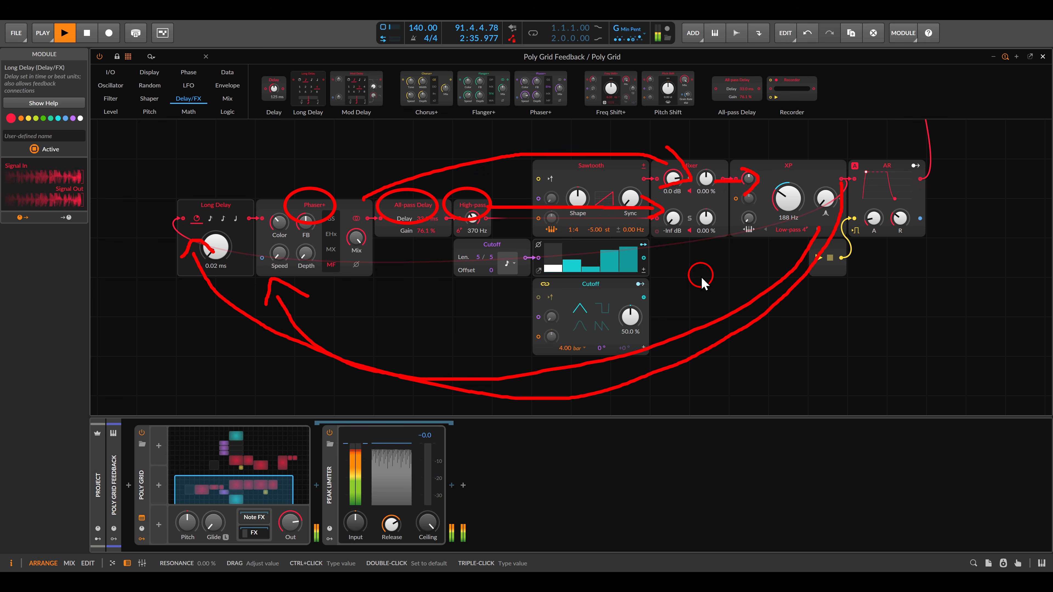
pyautogui.press('Escape')
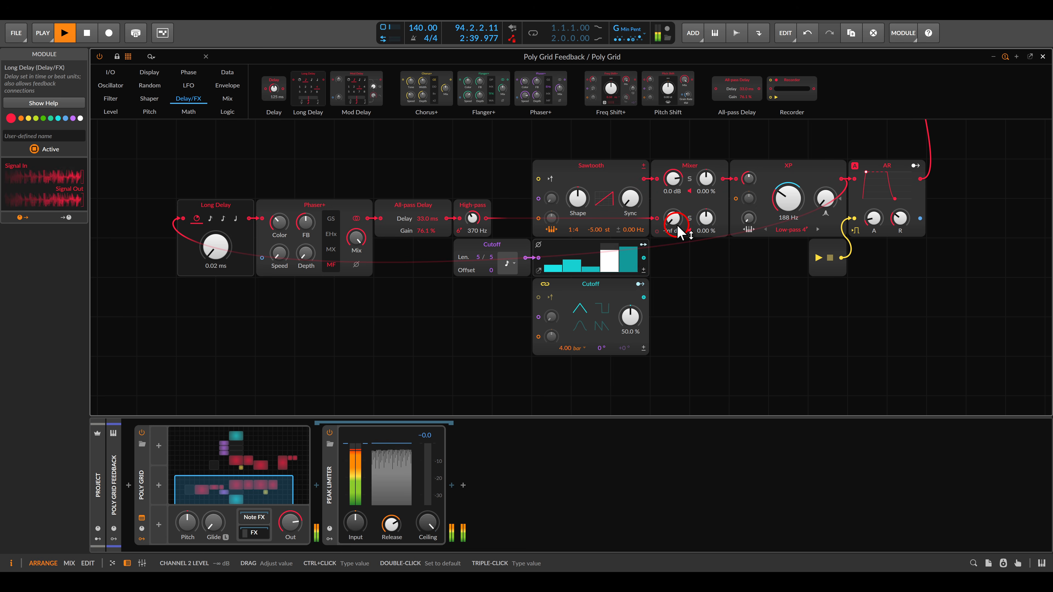
pyautogui.moveTo(674, 199)
pyautogui.mouseDown()
pyautogui.moveTo(642, 211)
pyautogui.moveTo(706, 261)
pyautogui.mouseUp()
pyautogui.press('Escape')
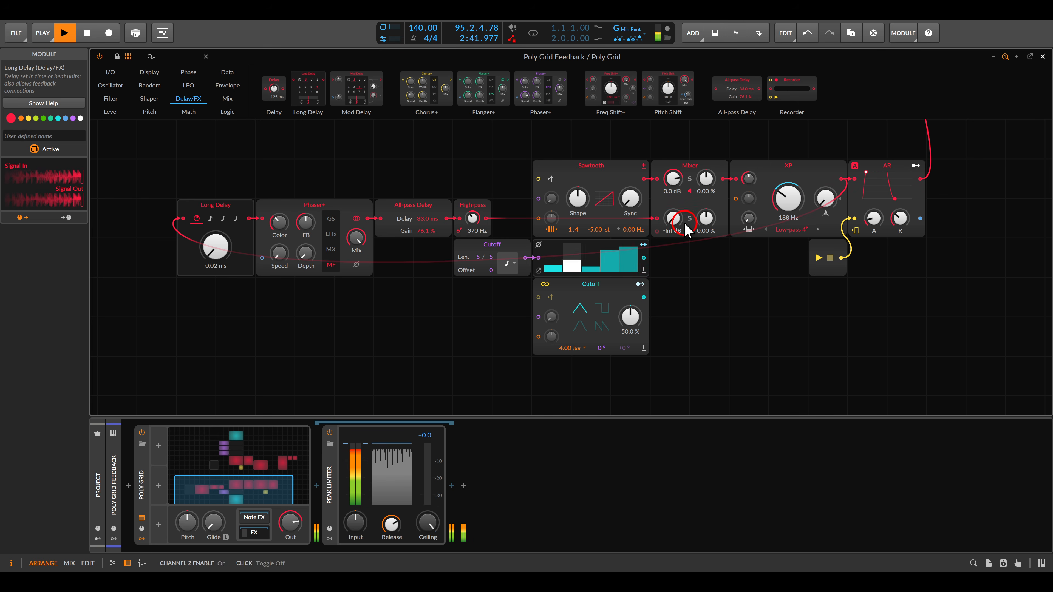
# Step: Raise the channel 2 level of the Mixer after the Sawtooth to about -7 dB to bring in its feedback loop
pyautogui.moveTo(673, 219); pyautogui.dragTo(675, 216)
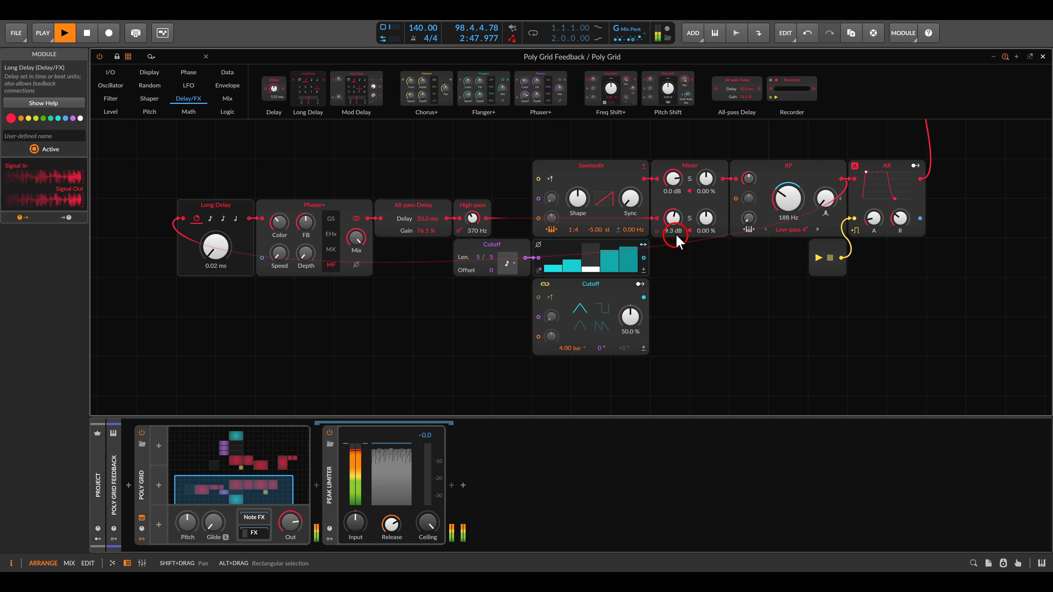
pyautogui.moveTo(676, 220); pyautogui.dragTo(673, 215)
pyautogui.click(671, 262)
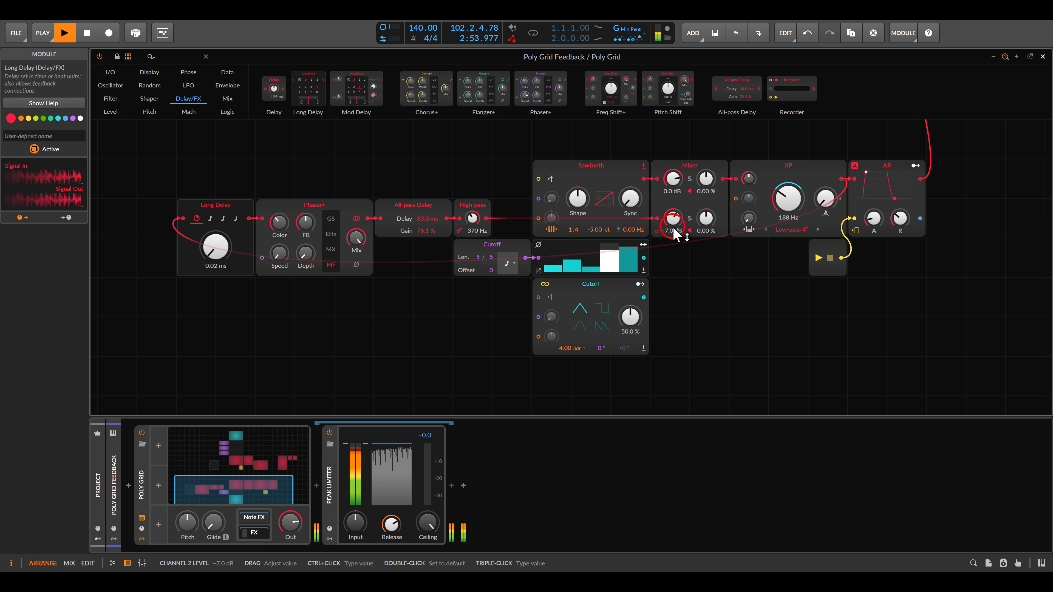
pyautogui.click(675, 253)
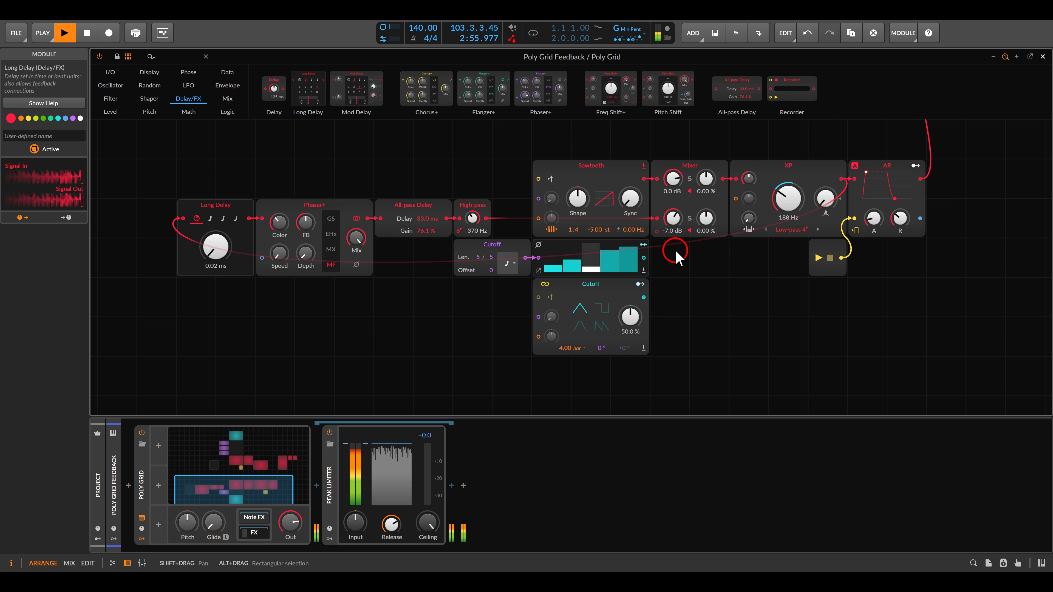
pyautogui.click(726, 276)
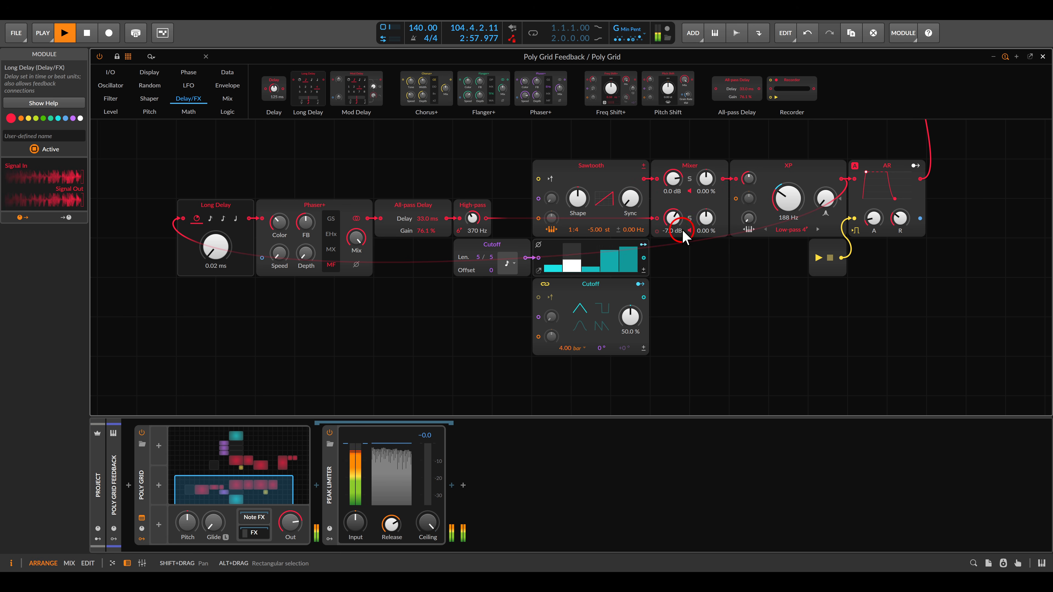
pyautogui.moveTo(675, 224); pyautogui.dragTo(676, 227)
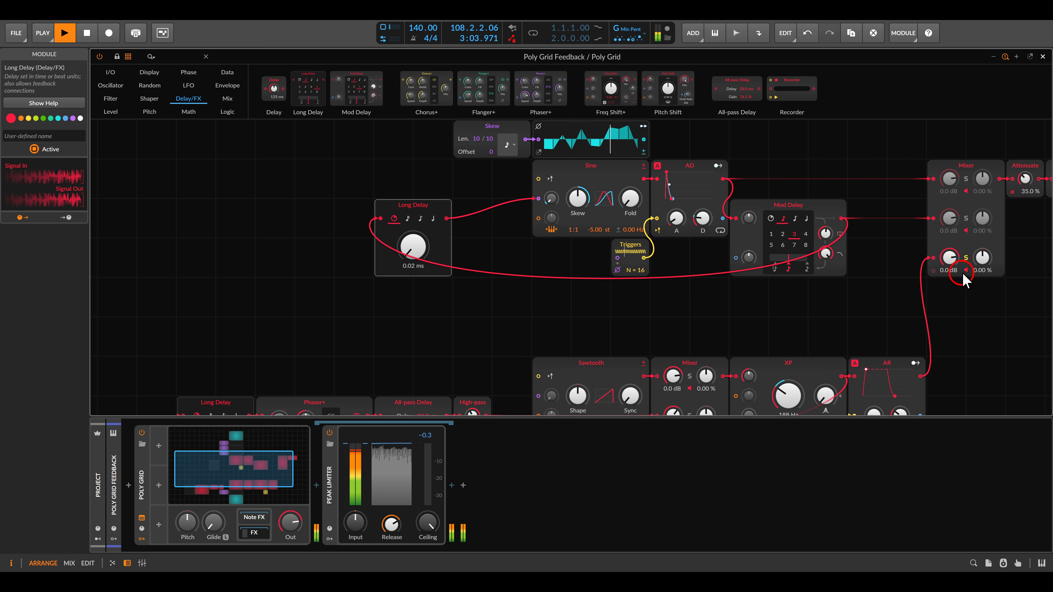
# Step: Turn off solo on the third channel of the output Mixer
pyautogui.click(966, 258)
pyautogui.scroll(-3, 672, 282)
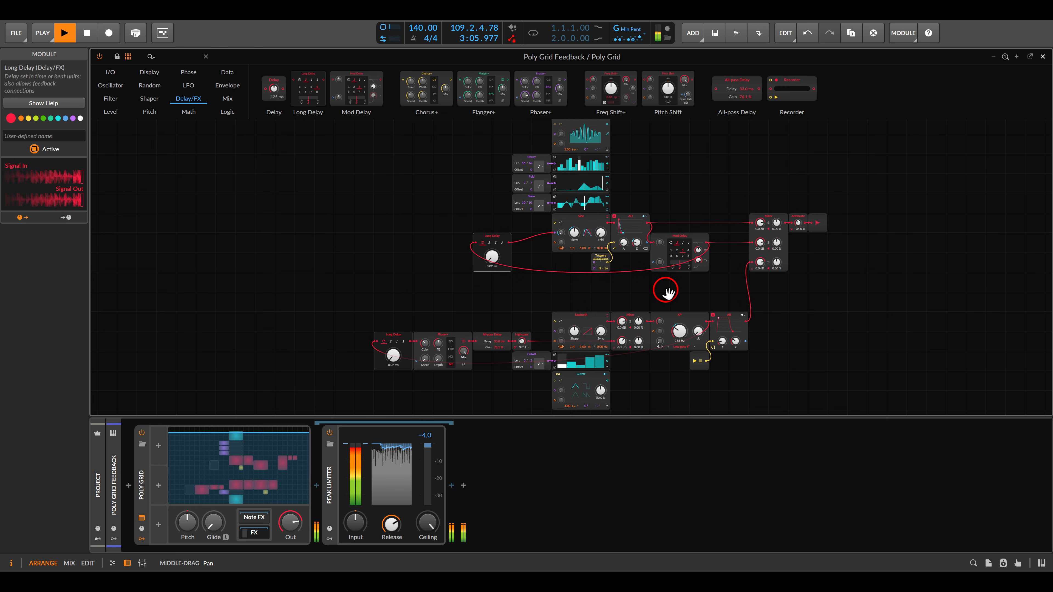
# Step: Close the Poly Grid editor, solo the FX Grid Feedback track and launch its Scene 1 clip
pyautogui.scroll(-1, 665, 289)
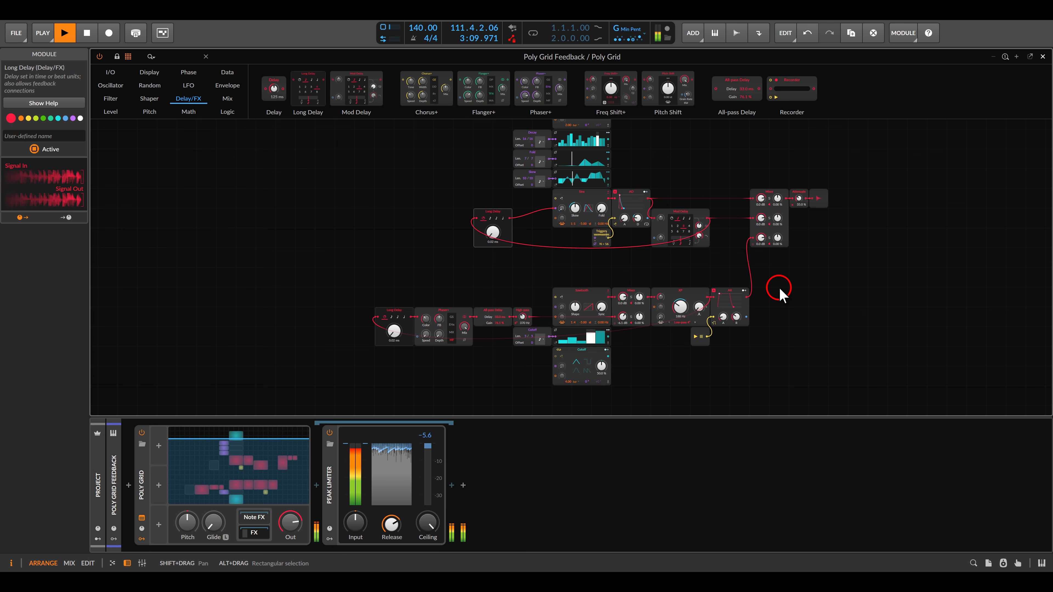
pyautogui.press('Escape')
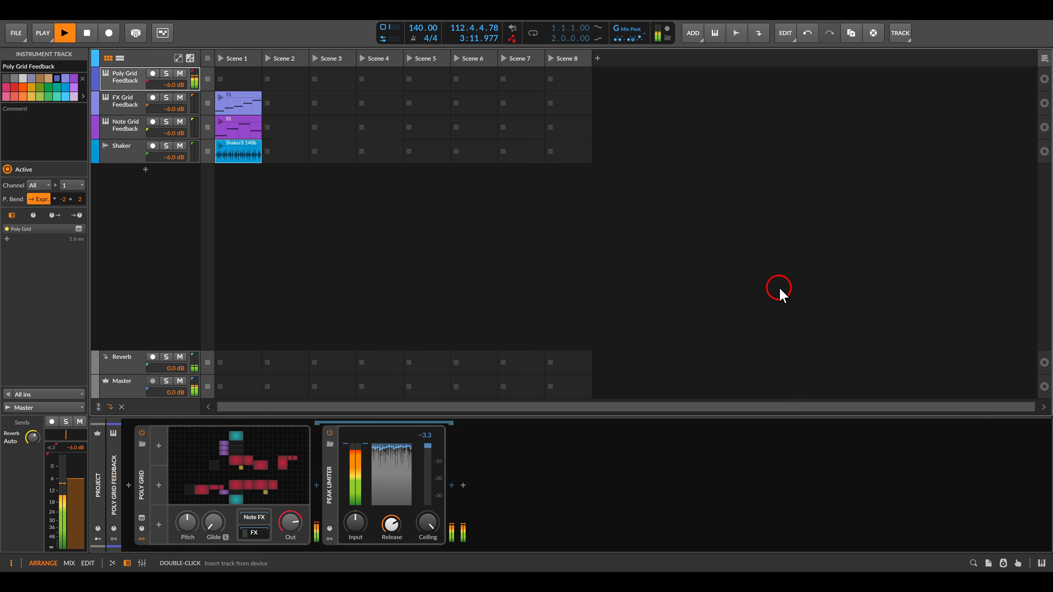
pyautogui.click(140, 106)
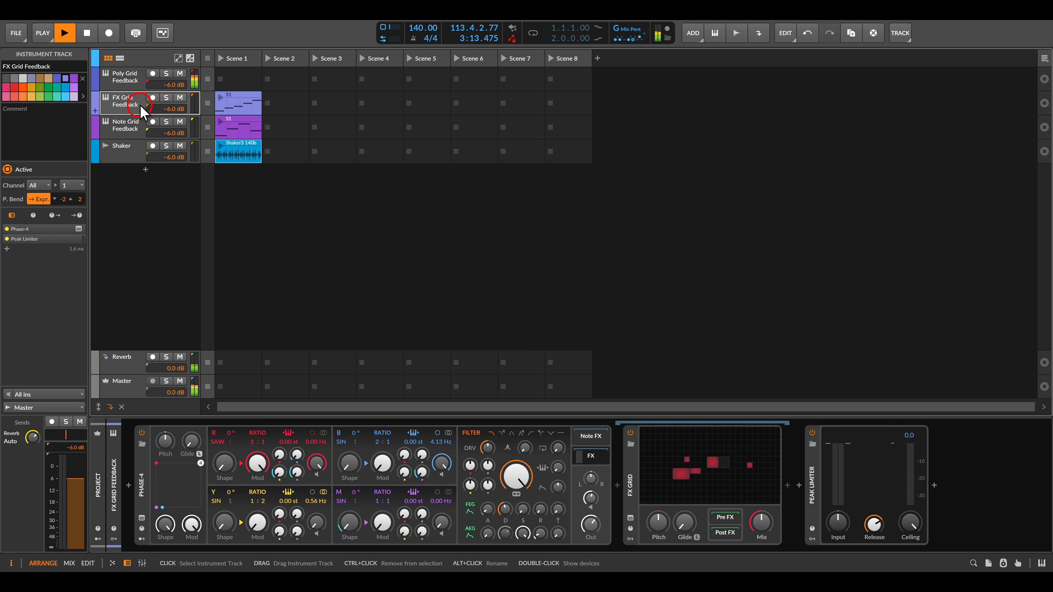
pyautogui.click(166, 97)
pyautogui.click(221, 98)
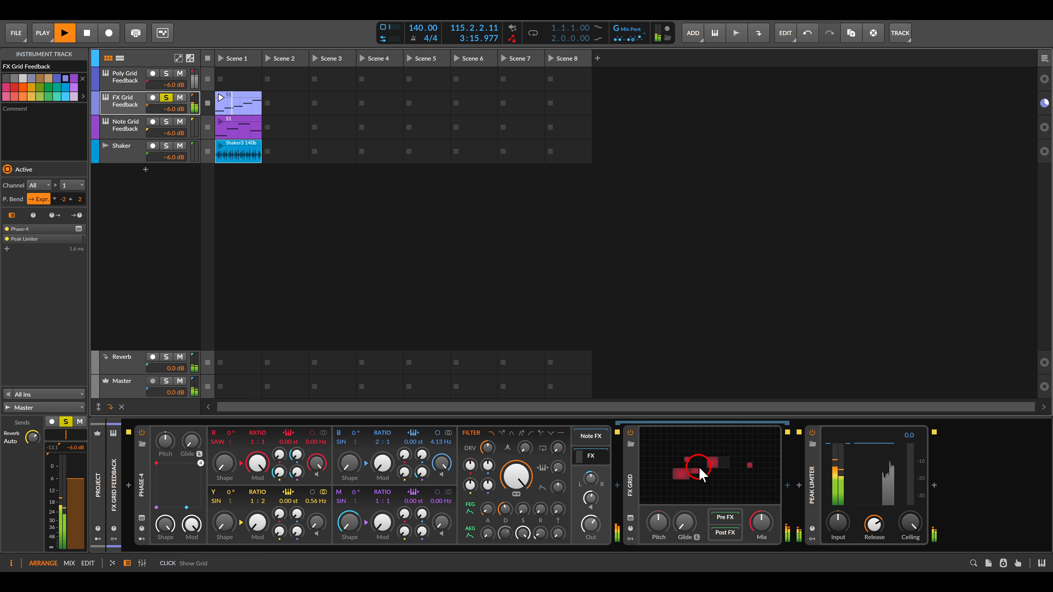
# Step: Open the patch of the FX Grid device that follows Phase-4 on the FX Grid Feedback track
pyautogui.doubleClick(690, 473)
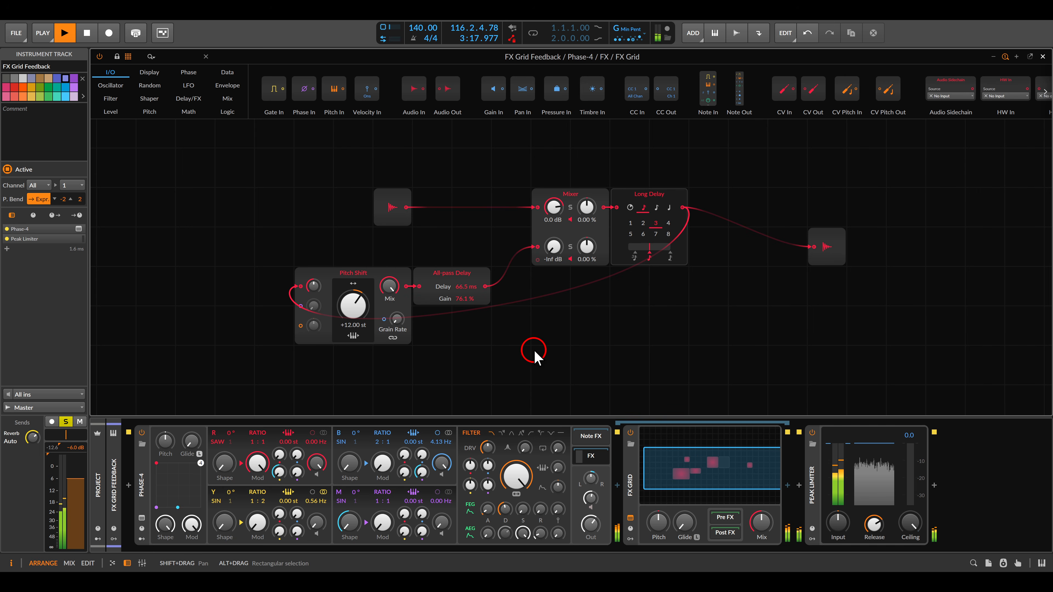
pyautogui.moveTo(547, 352); pyautogui.dragTo(580, 350)
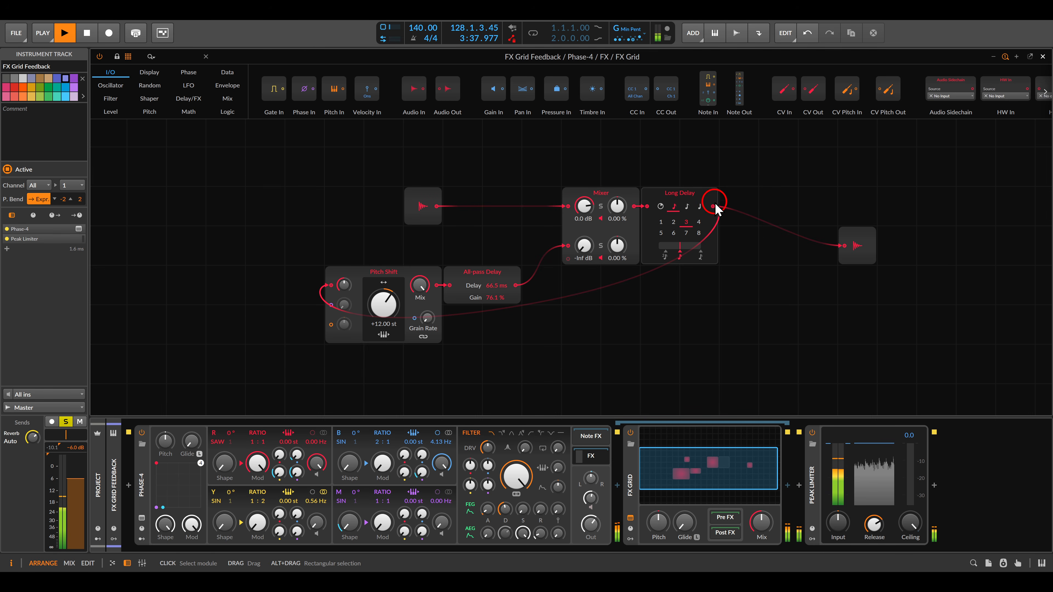
pyautogui.moveTo(713, 206)
pyautogui.mouseDown()
pyautogui.moveTo(703, 308)
pyautogui.moveTo(336, 369)
pyautogui.moveTo(322, 301)
pyautogui.moveTo(333, 317)
pyautogui.mouseUp()
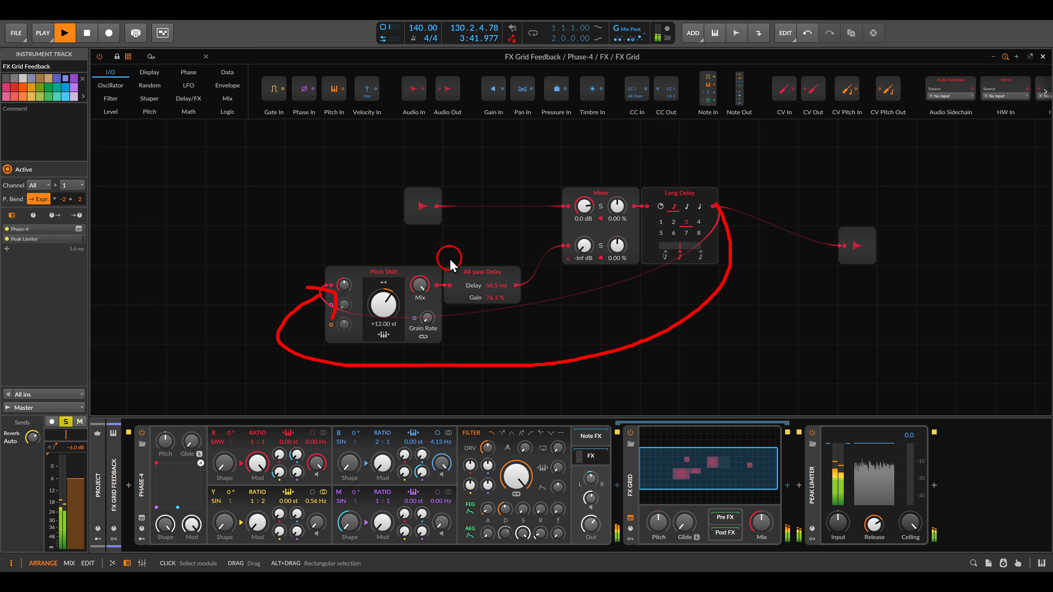
pyautogui.moveTo(446, 263)
pyautogui.mouseDown()
pyautogui.moveTo(523, 283)
pyautogui.moveTo(549, 248)
pyautogui.mouseUp()
pyautogui.moveTo(541, 234)
pyautogui.mouseDown()
pyautogui.moveTo(566, 250)
pyautogui.moveTo(559, 263)
pyautogui.mouseUp()
pyautogui.moveTo(625, 212)
pyautogui.mouseDown()
pyautogui.moveTo(658, 203)
pyautogui.moveTo(726, 272)
pyautogui.moveTo(382, 361)
pyautogui.moveTo(374, 345)
pyautogui.mouseUp()
pyautogui.moveTo(327, 337)
pyautogui.mouseDown()
pyautogui.moveTo(387, 332)
pyautogui.moveTo(403, 346)
pyautogui.mouseUp()
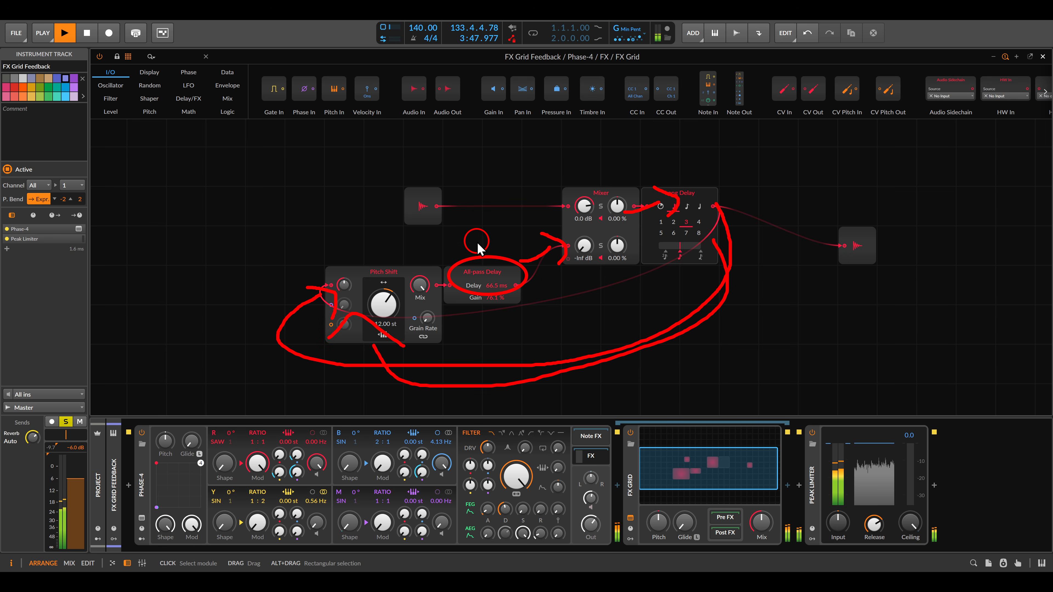
pyautogui.moveTo(468, 246)
pyautogui.mouseDown()
pyautogui.moveTo(543, 221)
pyautogui.moveTo(557, 229)
pyautogui.mouseUp()
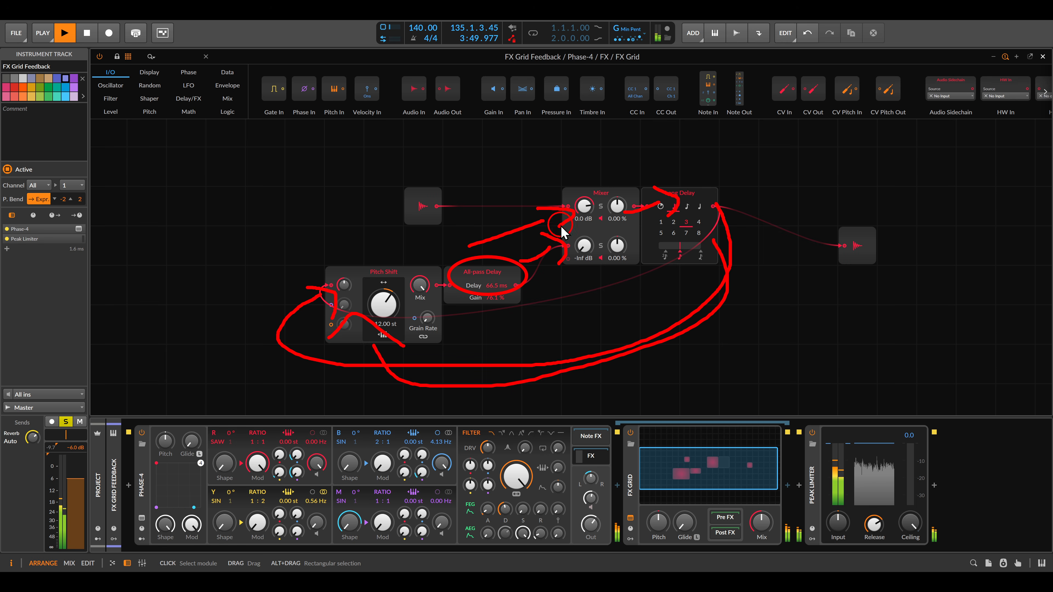
pyautogui.press('Escape')
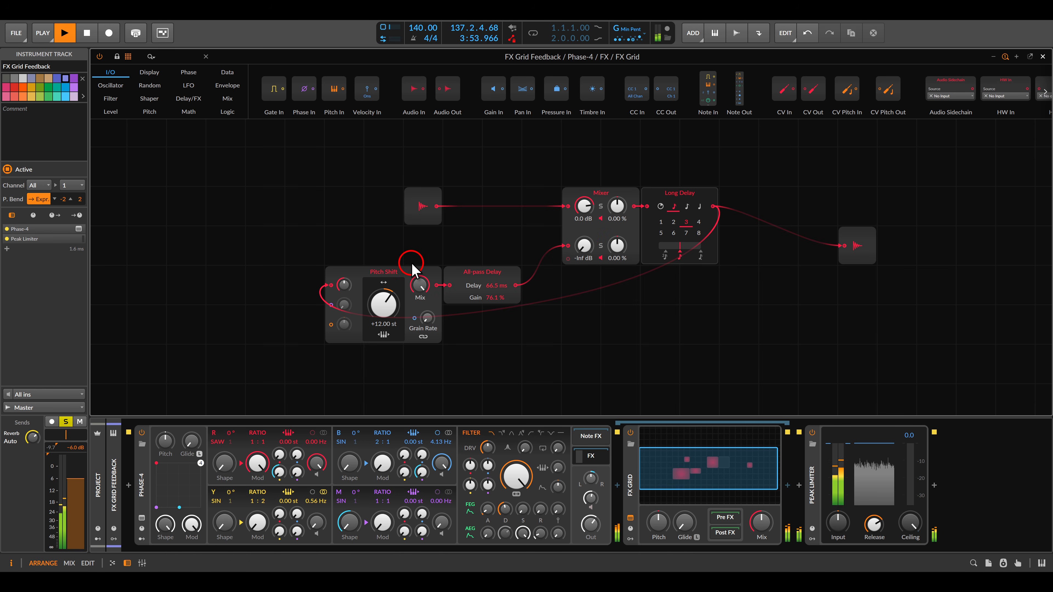
pyautogui.moveTo(350, 260); pyautogui.dragTo(407, 283)
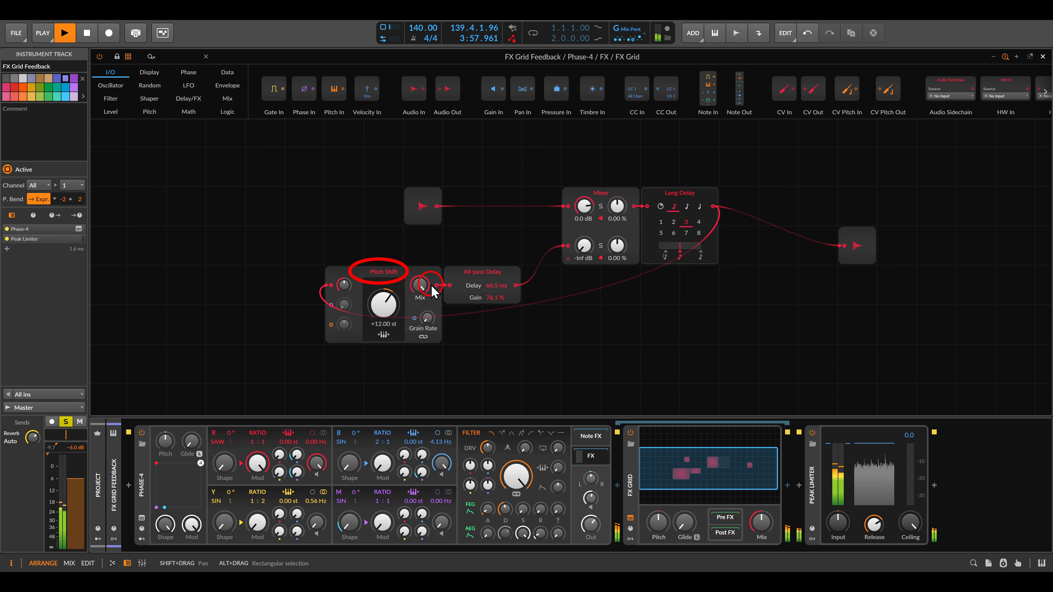
pyautogui.press('Escape')
pyautogui.moveTo(577, 247)
pyautogui.mouseDown()
pyautogui.moveTo(578, 233)
pyautogui.moveTo(581, 278)
pyautogui.moveTo(584, 246)
pyautogui.mouseUp()
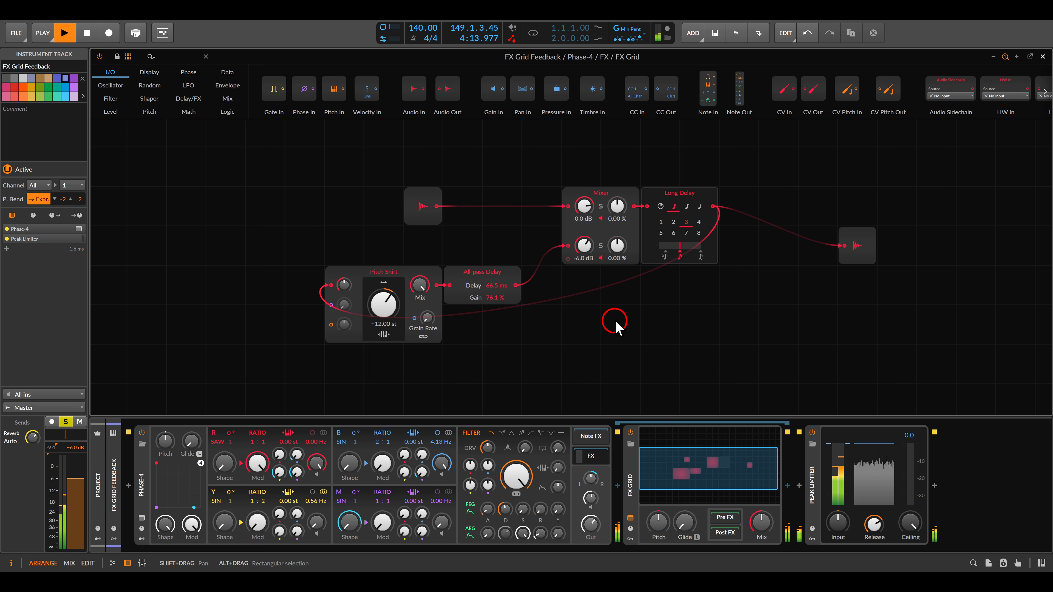
pyautogui.press('Escape')
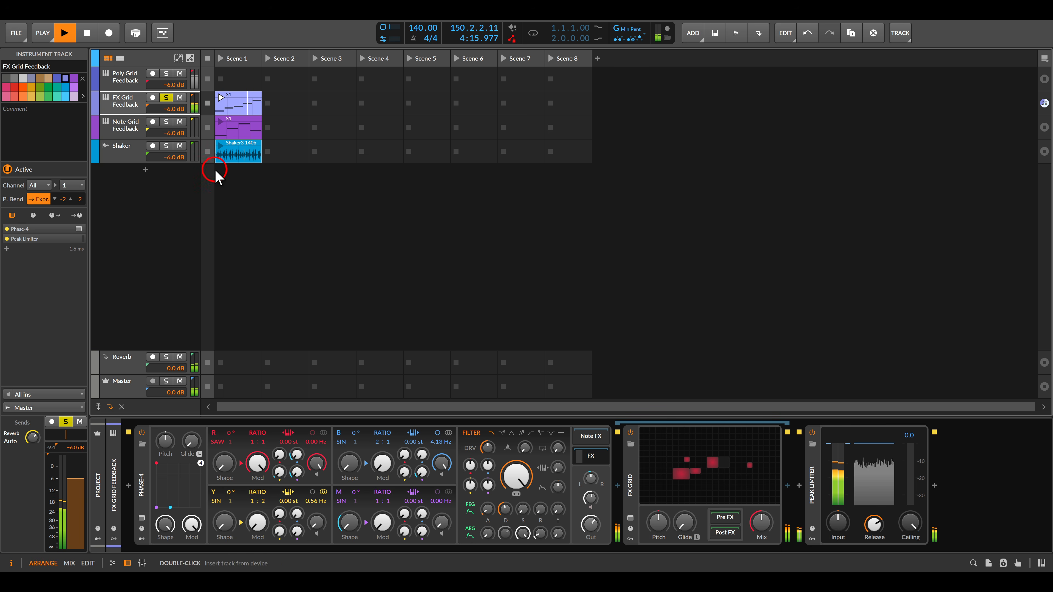
# Step: Move the solo from FX Grid Feedback to the Note Grid Feedback track and launch its Scene 1 clip
pyautogui.click(166, 121)
pyautogui.click(166, 97)
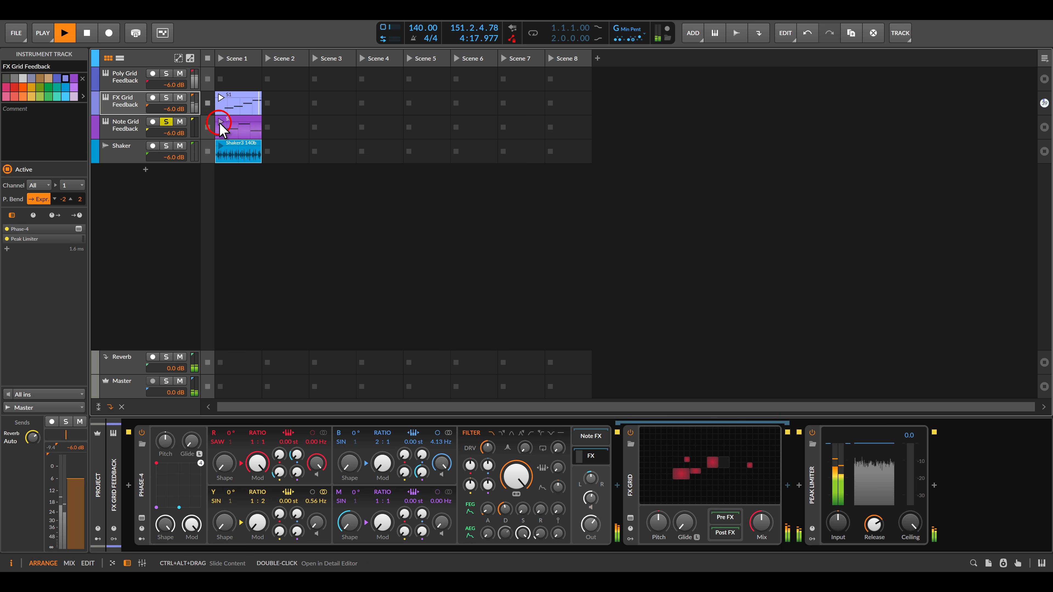
pyautogui.click(129, 126)
# Step: Open the patch of the Note Grid device in Polymer's Note FX chain
pyautogui.doubleClick(613, 455)
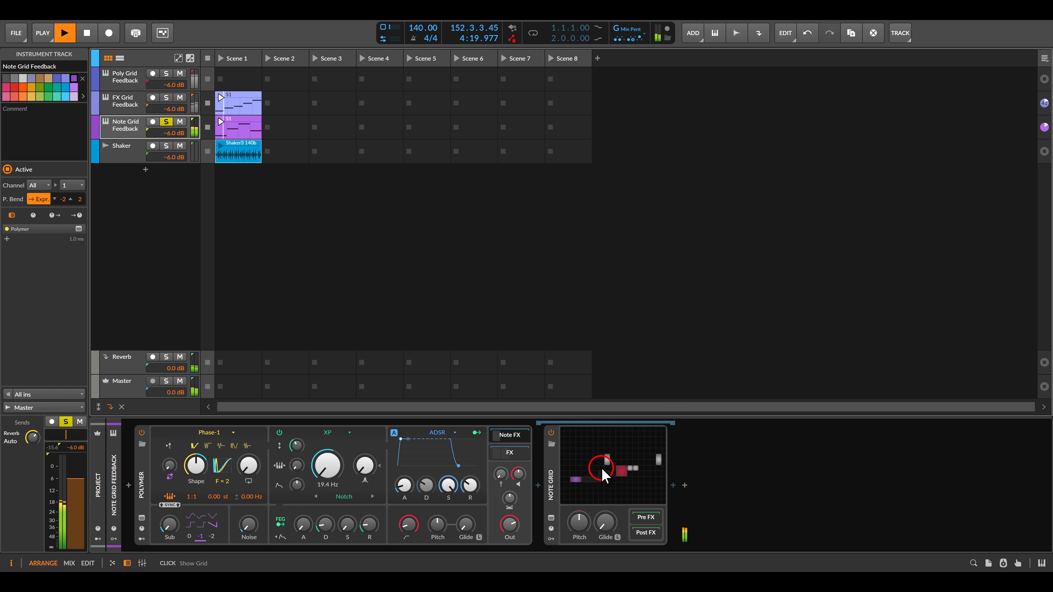
pyautogui.click(691, 351)
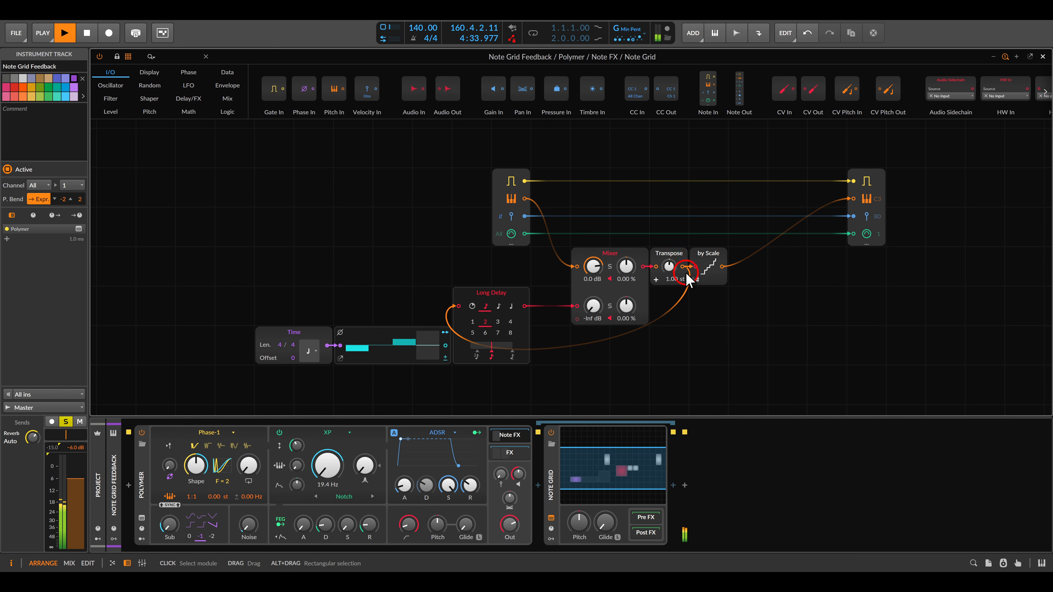
pyautogui.moveTo(682, 271)
pyautogui.mouseDown()
pyautogui.moveTo(695, 282)
pyautogui.moveTo(634, 359)
pyautogui.moveTo(431, 360)
pyautogui.moveTo(439, 319)
pyautogui.moveTo(572, 290)
pyautogui.moveTo(573, 325)
pyautogui.moveTo(594, 316)
pyautogui.moveTo(592, 297)
pyautogui.mouseUp()
pyautogui.press('Escape')
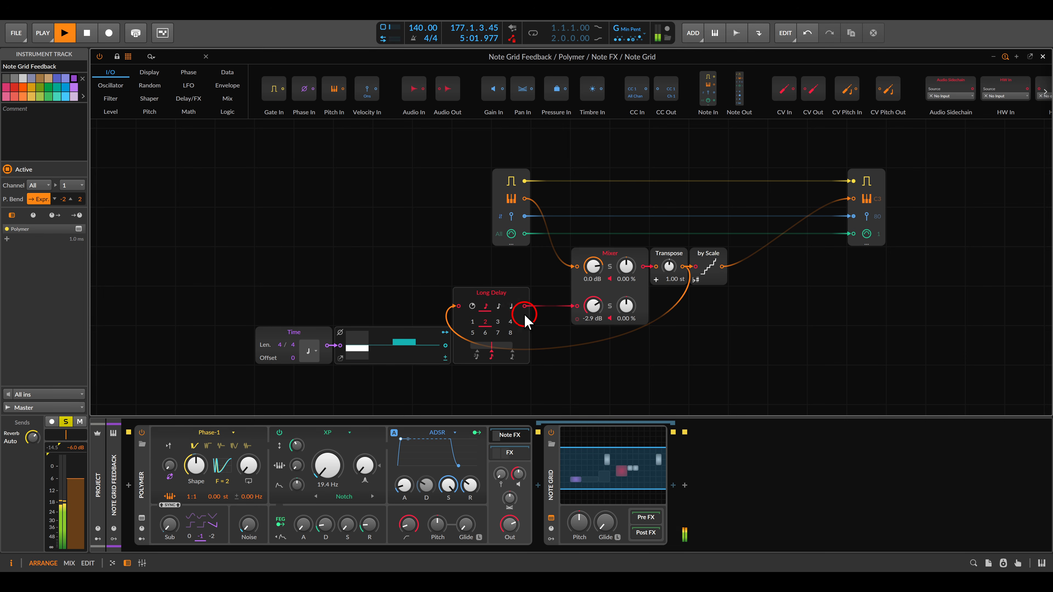
# Step: Try Long Delay times of 3 beats and 1 beat, and return the delay to 2 beats
pyautogui.click(498, 322)
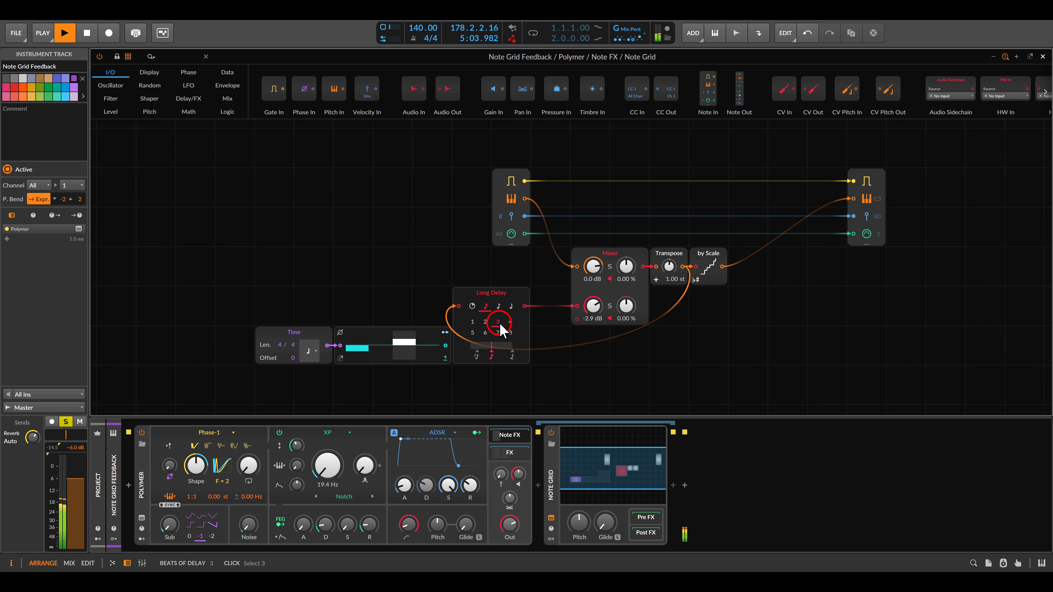
pyautogui.click(472, 325)
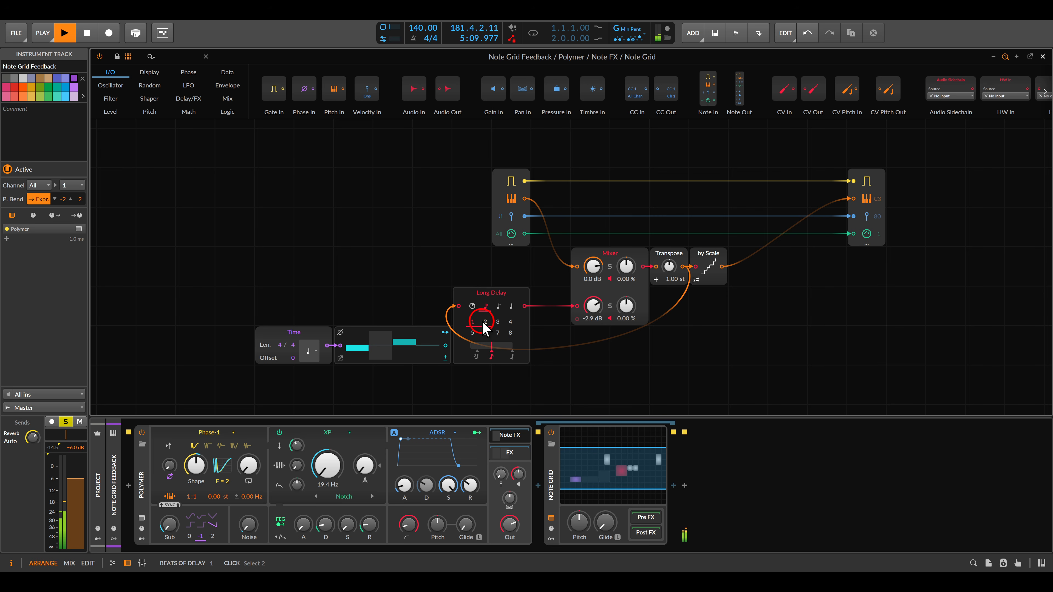
pyautogui.click(485, 323)
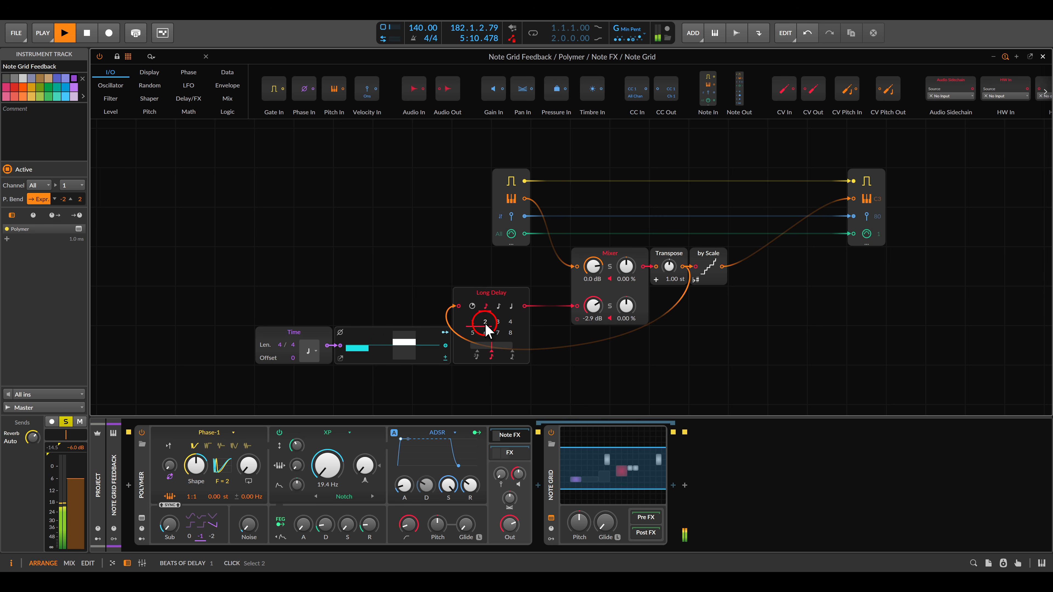
# Step: Modulate the Long Delay's Beats of Delay with the Steps module by an amount of 3.000
pyautogui.click(445, 332)
pyautogui.moveTo(485, 323); pyautogui.dragTo(484, 323)
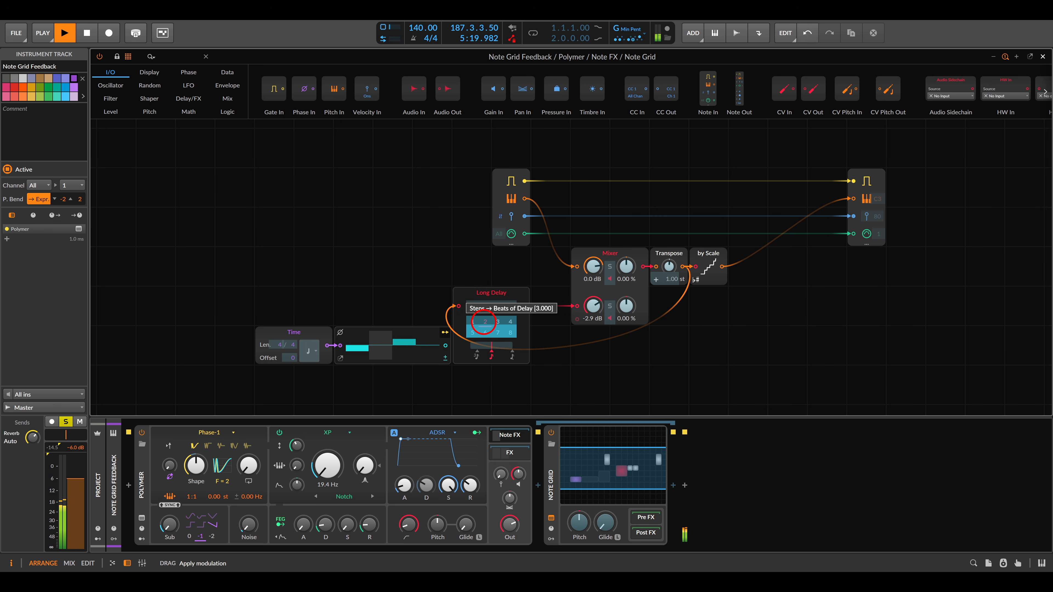
pyautogui.click(445, 333)
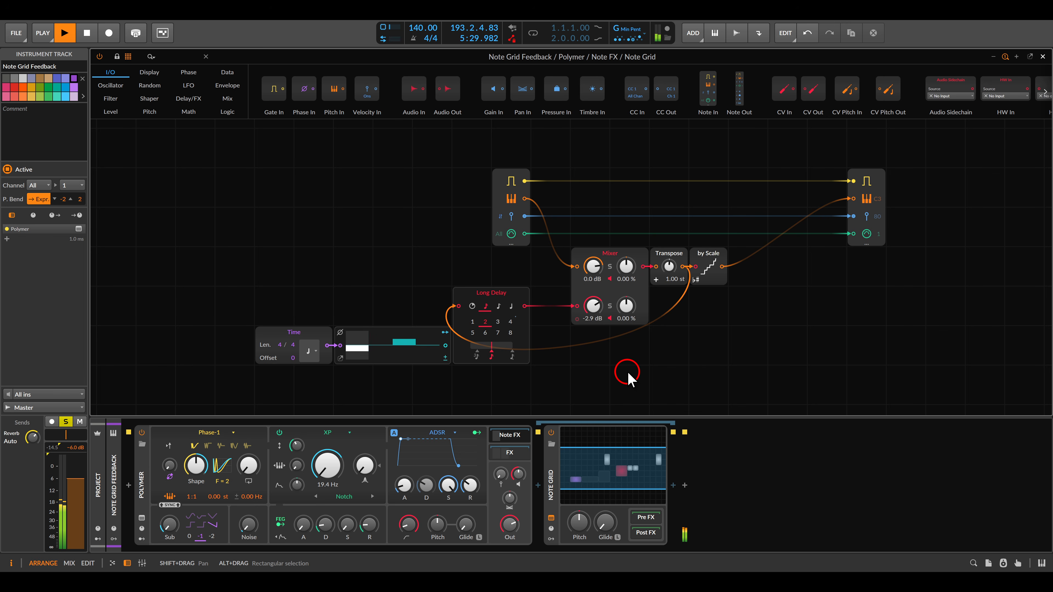
# Step: Expand Polymer's FX chain and the Delay+ device's FB FX chain to examine the Pitch Shifter in the feedback path
pyautogui.click(513, 459)
pyautogui.click(731, 481)
pyautogui.click(878, 448)
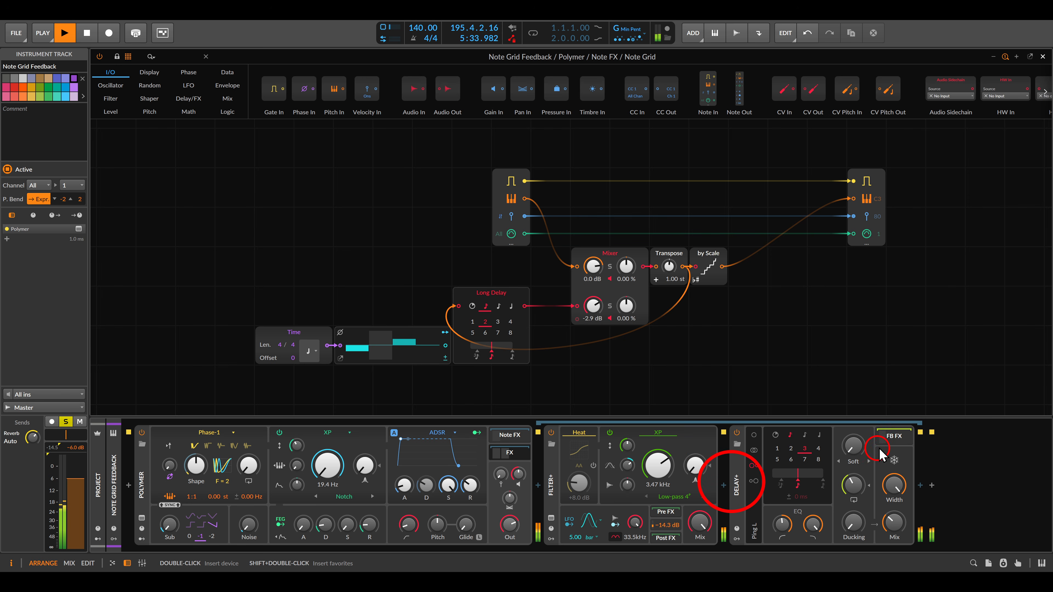
pyautogui.click(952, 469)
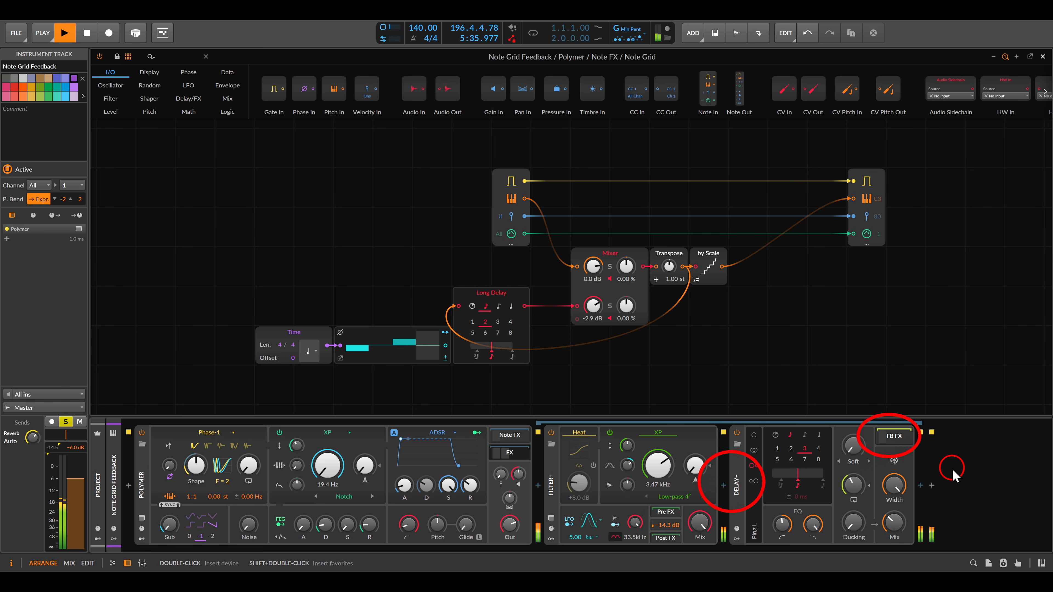
pyautogui.click(892, 440)
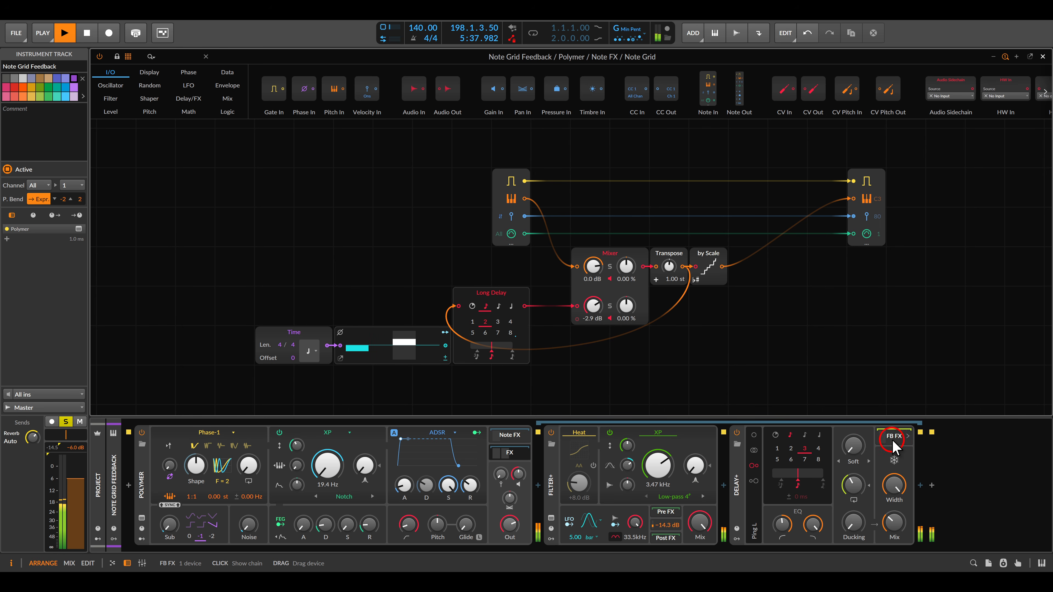
pyautogui.click(950, 502)
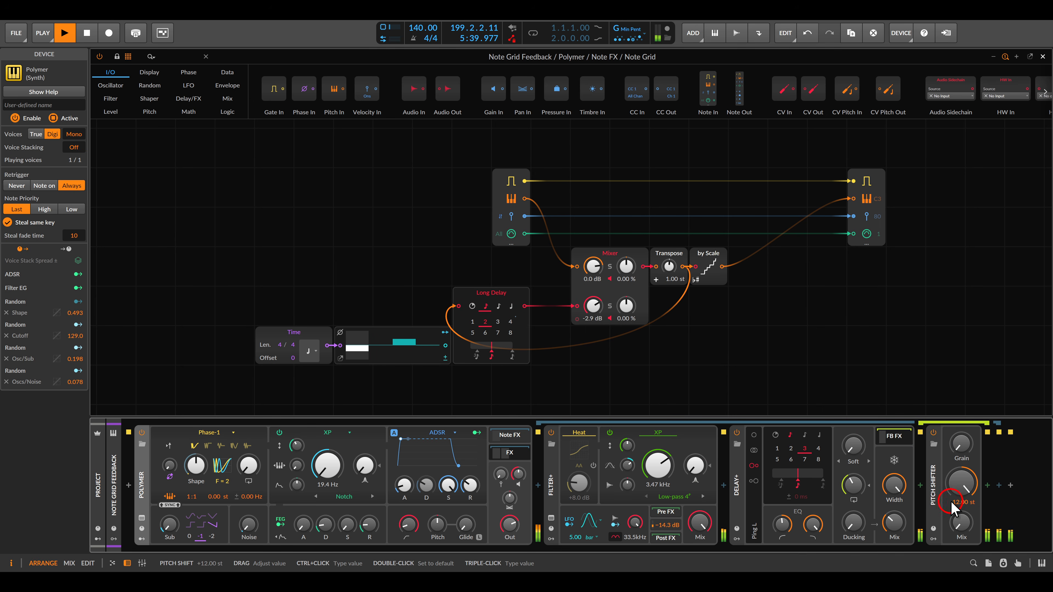
pyautogui.moveTo(961, 523); pyautogui.dragTo(961, 511)
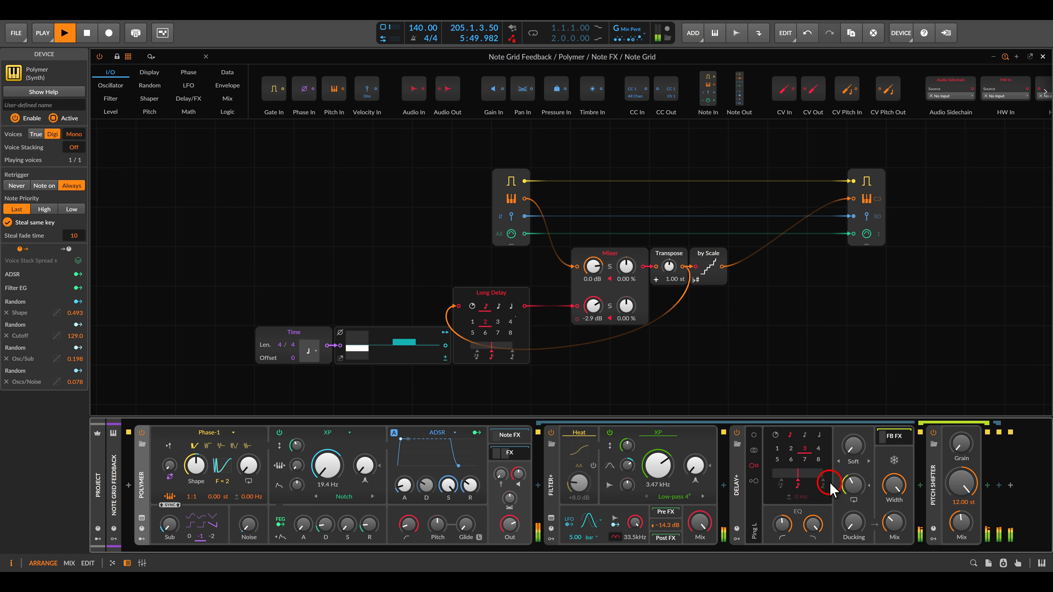
# Step: Turn off solo on the Note Grid Feedback track and launch the Shaker track's Scene 1 clip
pyautogui.press('Escape')
pyautogui.click(166, 123)
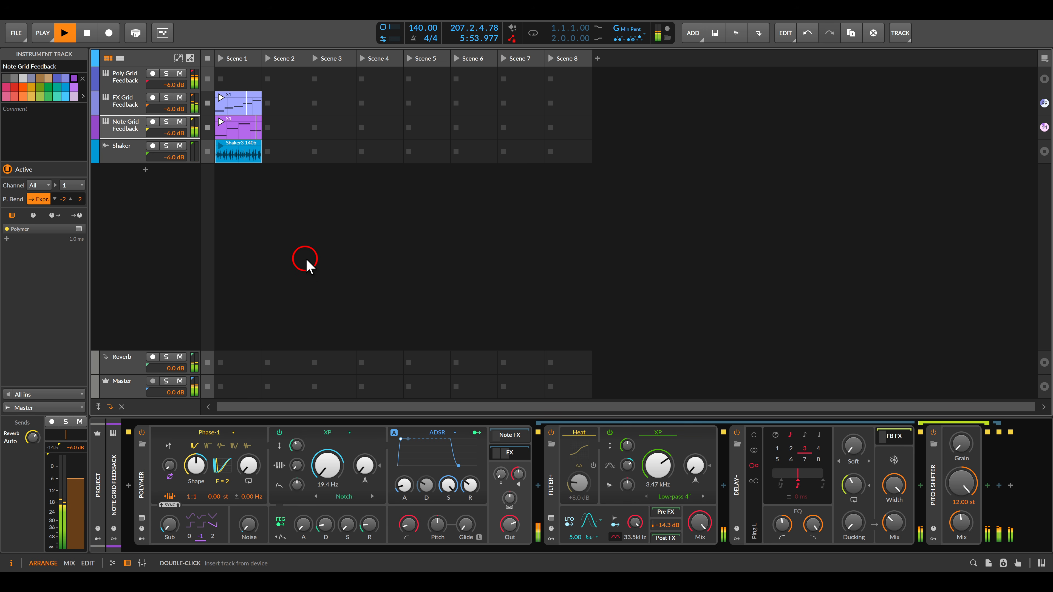
pyautogui.click(145, 151)
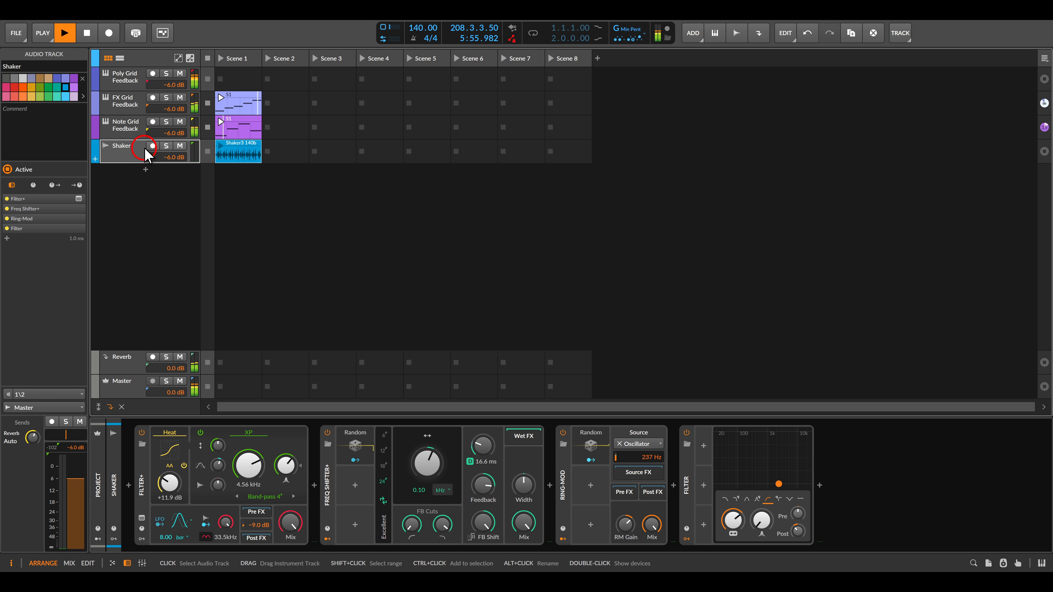
pyautogui.click(219, 146)
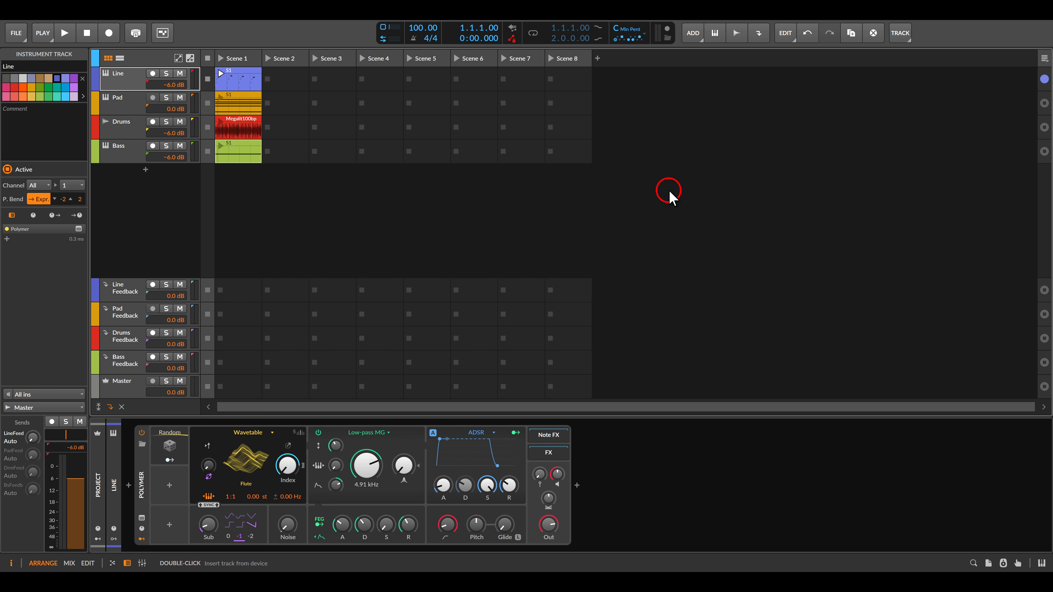
# Step: Launch the Line track's Scene 1 clip and inspect the ValhallaSupermassive settings on the Line Feedback track
pyautogui.click(220, 76)
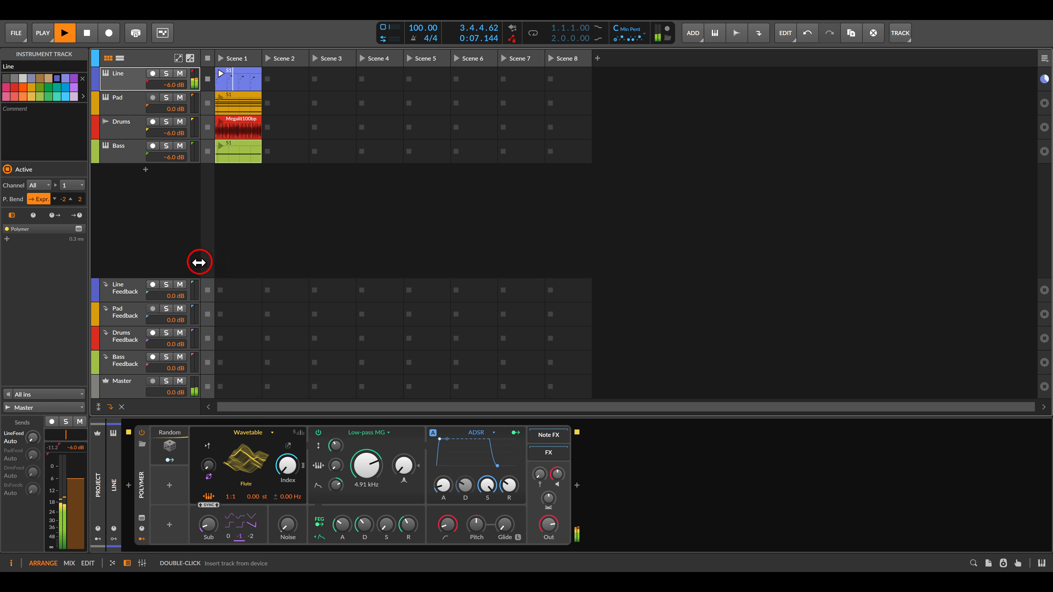
pyautogui.click(125, 290)
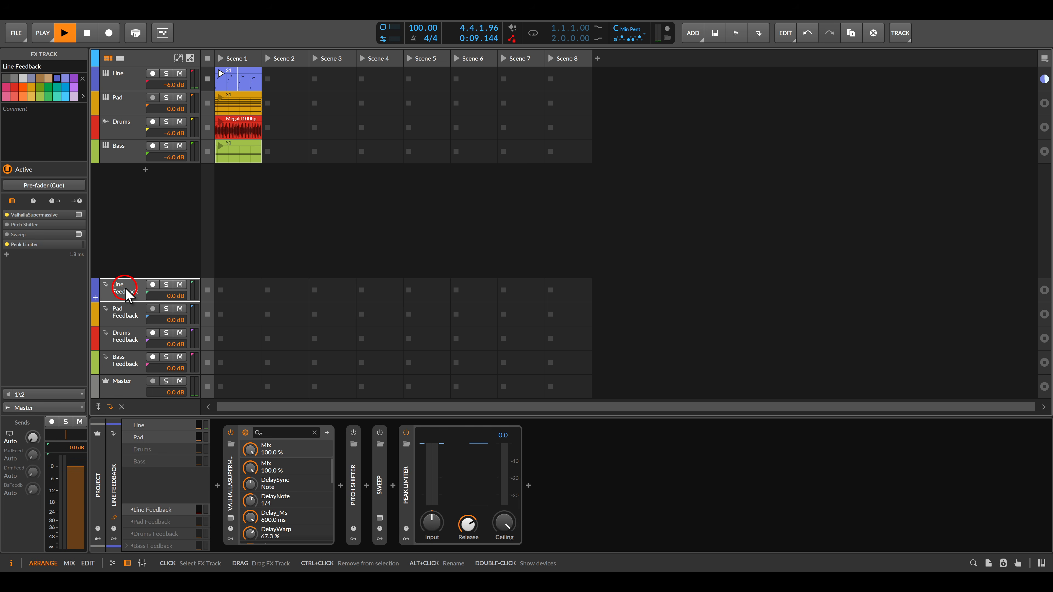
pyautogui.click(230, 518)
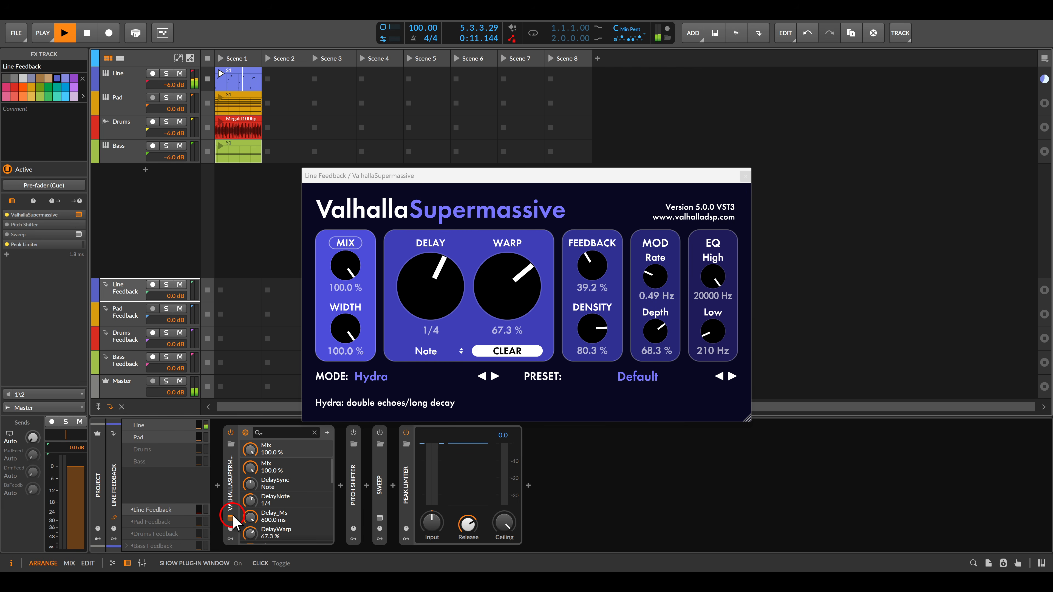
pyautogui.click(745, 176)
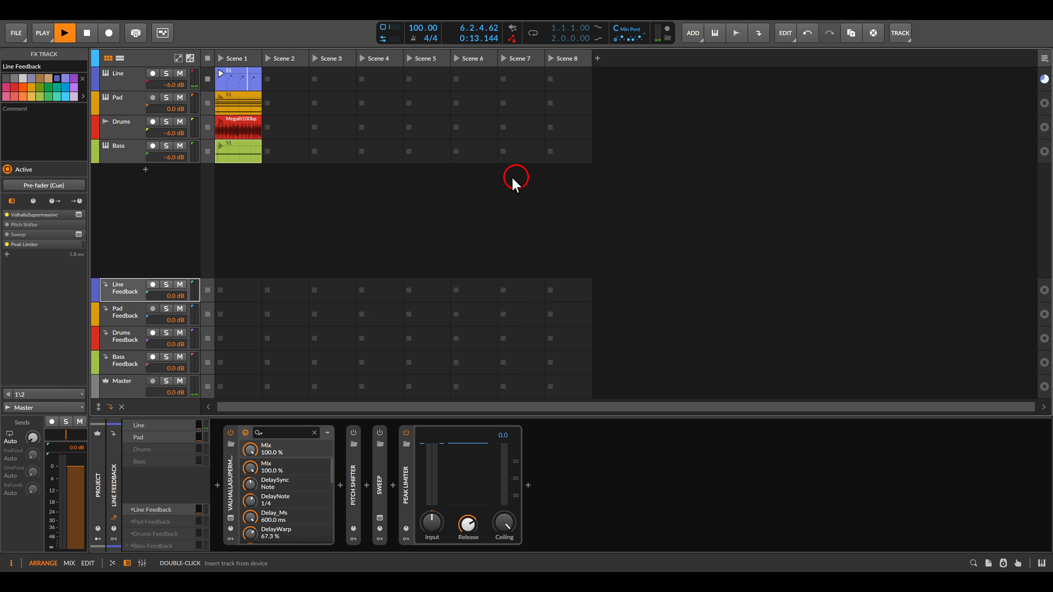
# Step: Raise the Line track's send to the Line Feedback track
pyautogui.click(126, 83)
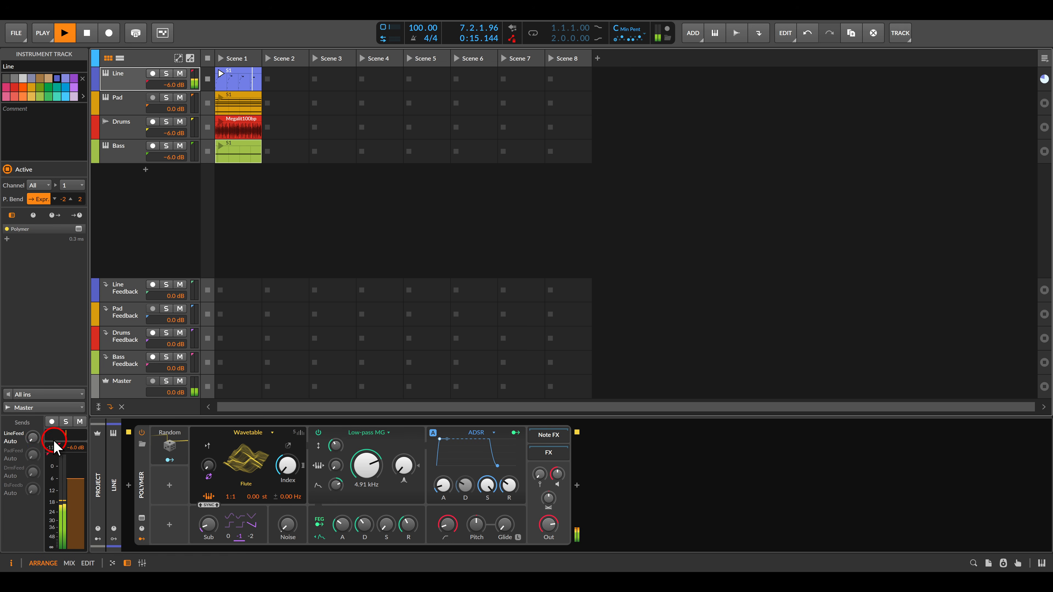
pyautogui.moveTo(31, 439); pyautogui.dragTo(31, 439)
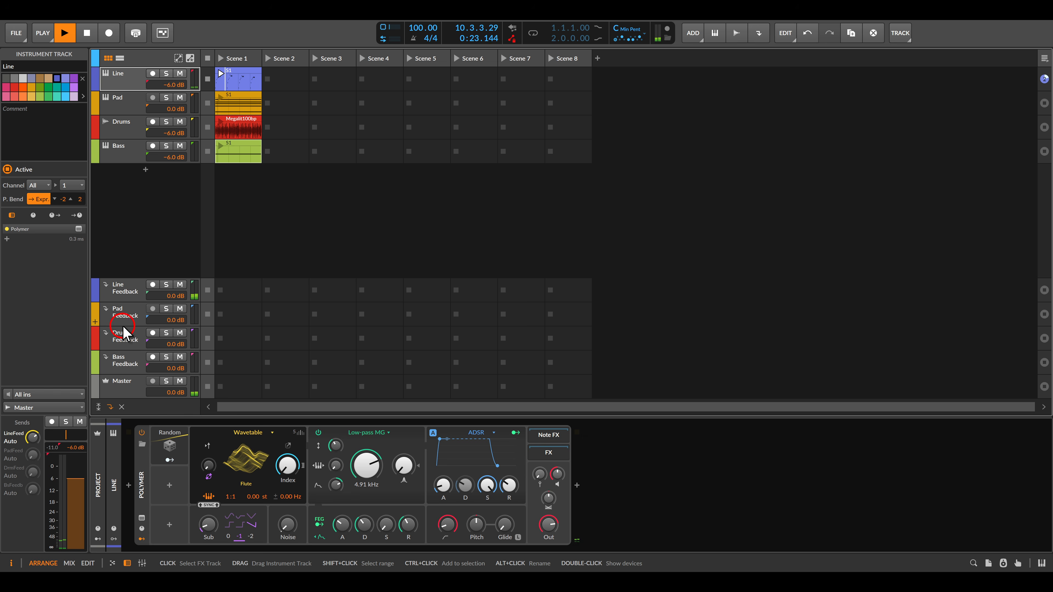
# Step: Open ValhallaSupermassive on the Line Feedback track and set its Feedback to 0.0 %
pyautogui.click(122, 290)
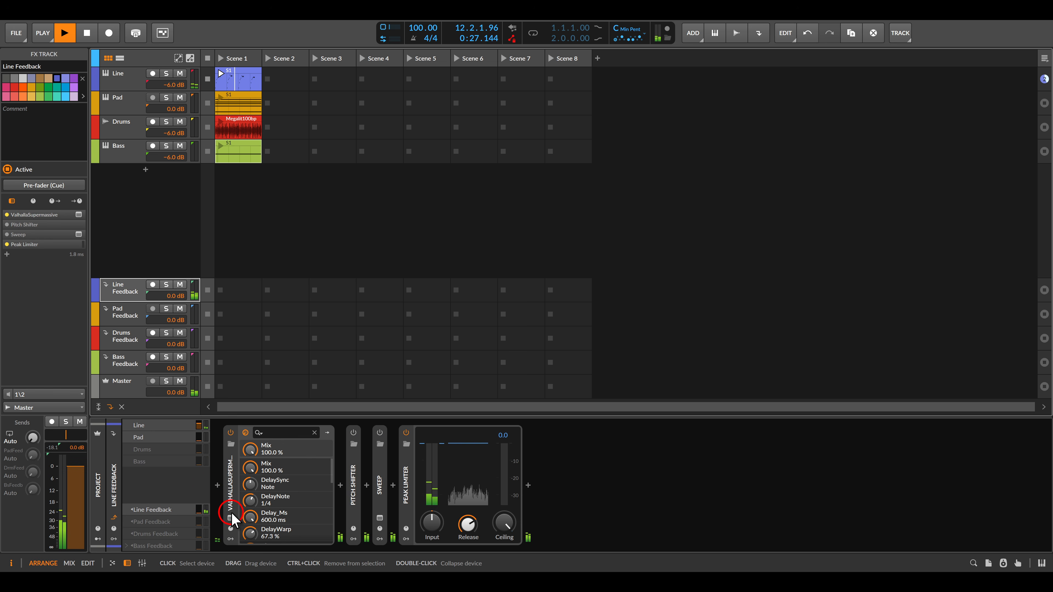
pyautogui.click(353, 485)
pyautogui.click(406, 486)
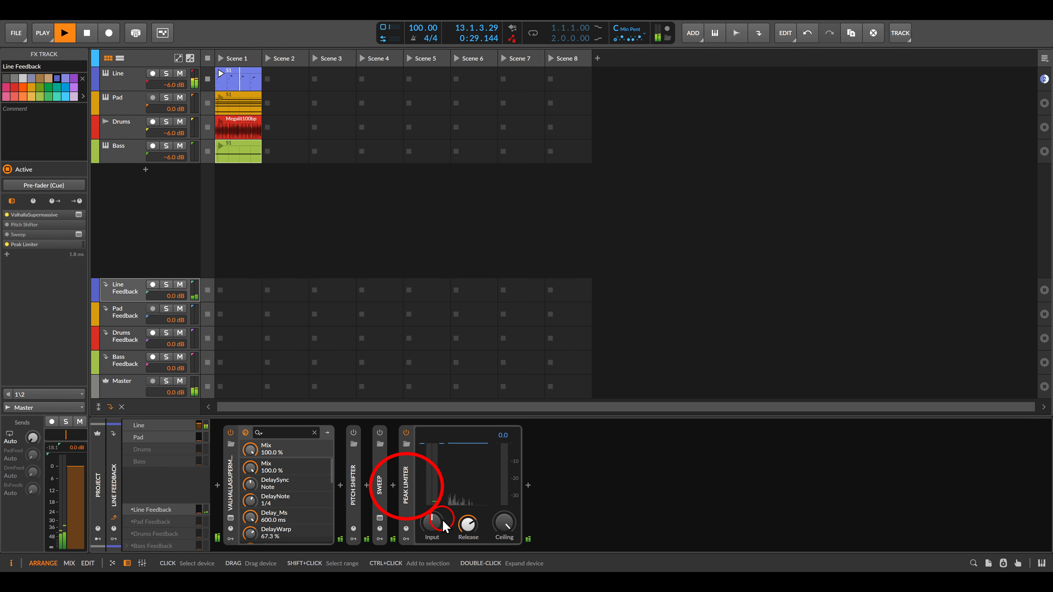
pyautogui.click(582, 456)
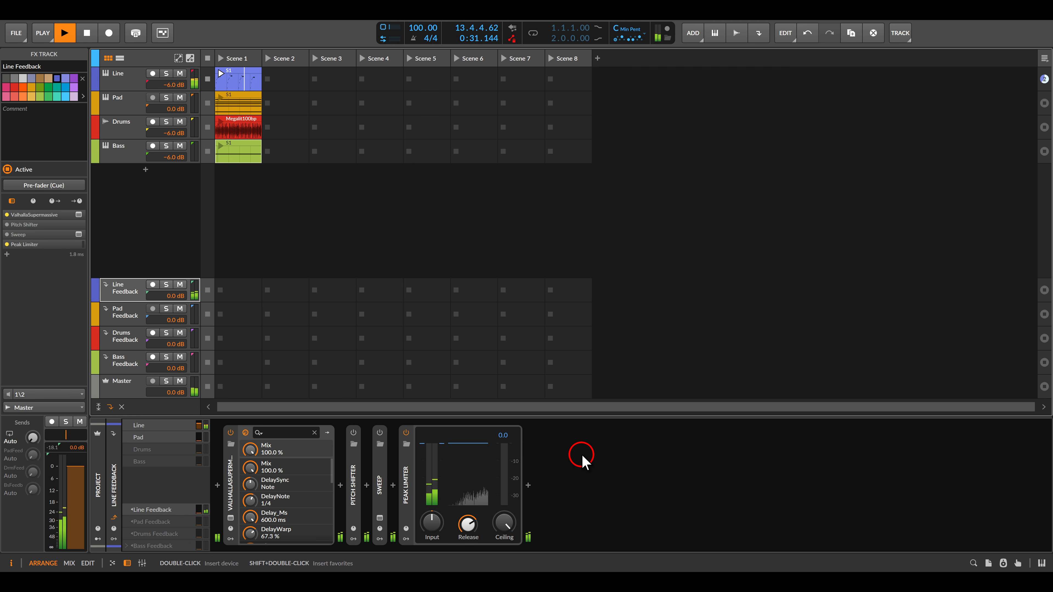
pyautogui.click(230, 517)
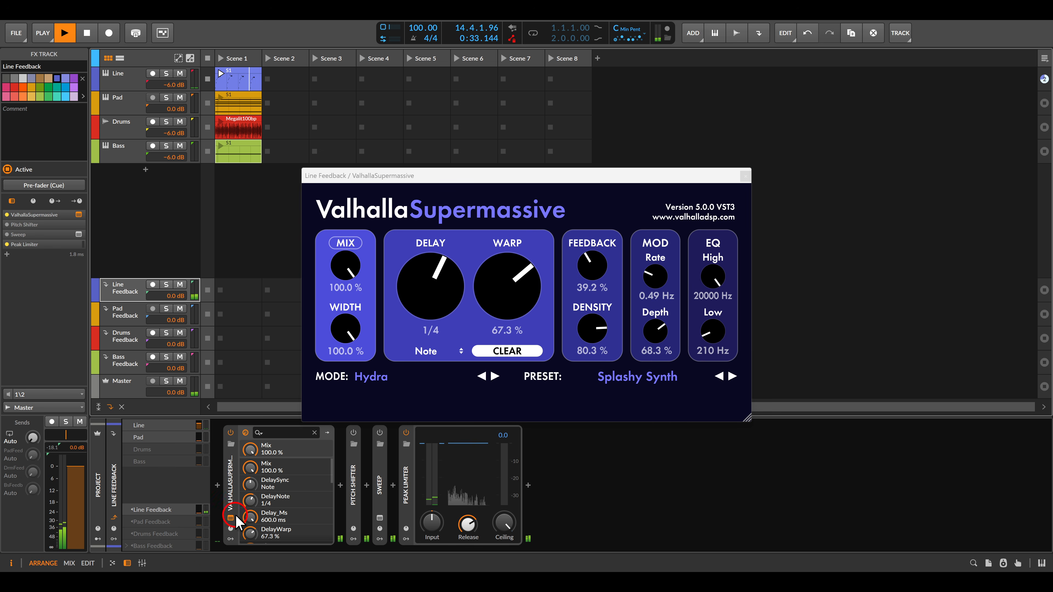
pyautogui.moveTo(594, 265); pyautogui.dragTo(611, 339)
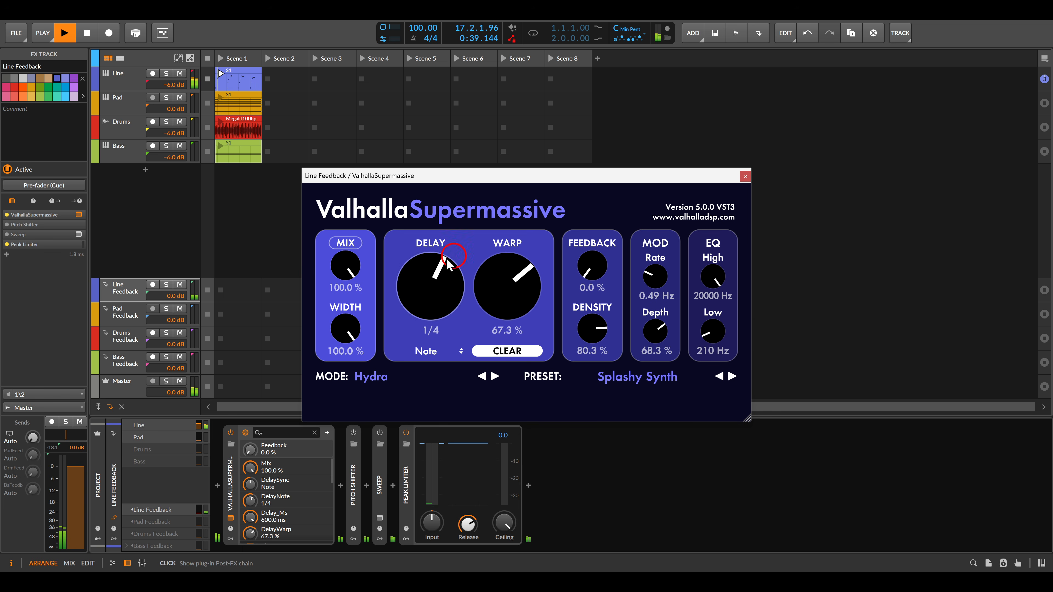
# Step: Try raising the Line Feedback track's send to itself up to 0.0 dB, and return it to −∞ dB
pyautogui.click(121, 288)
pyautogui.click(34, 437)
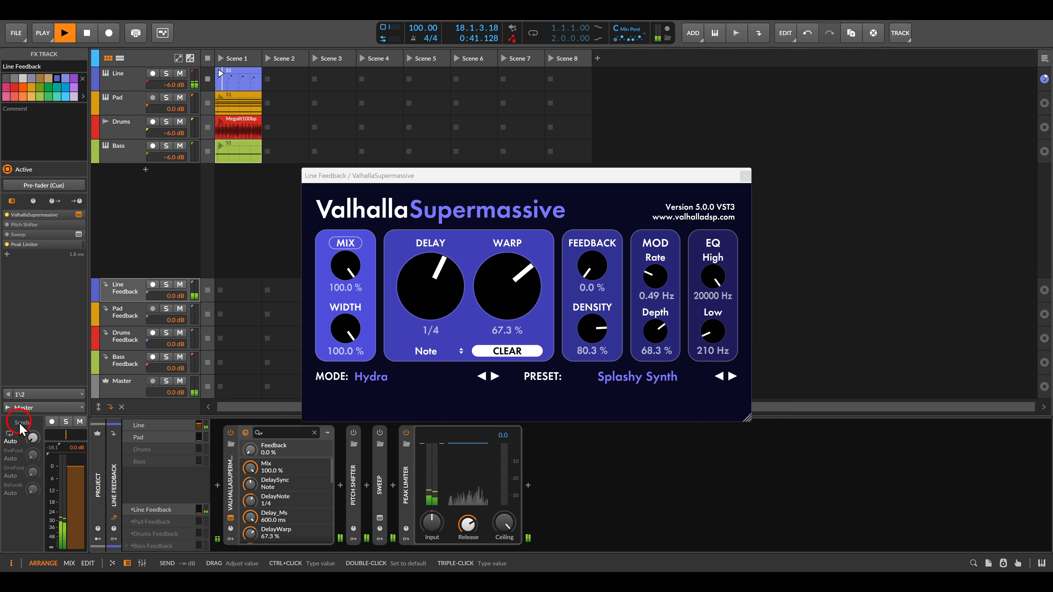
pyautogui.moveTo(19, 421)
pyautogui.mouseDown()
pyautogui.moveTo(1, 457)
pyautogui.moveTo(38, 464)
pyautogui.mouseUp()
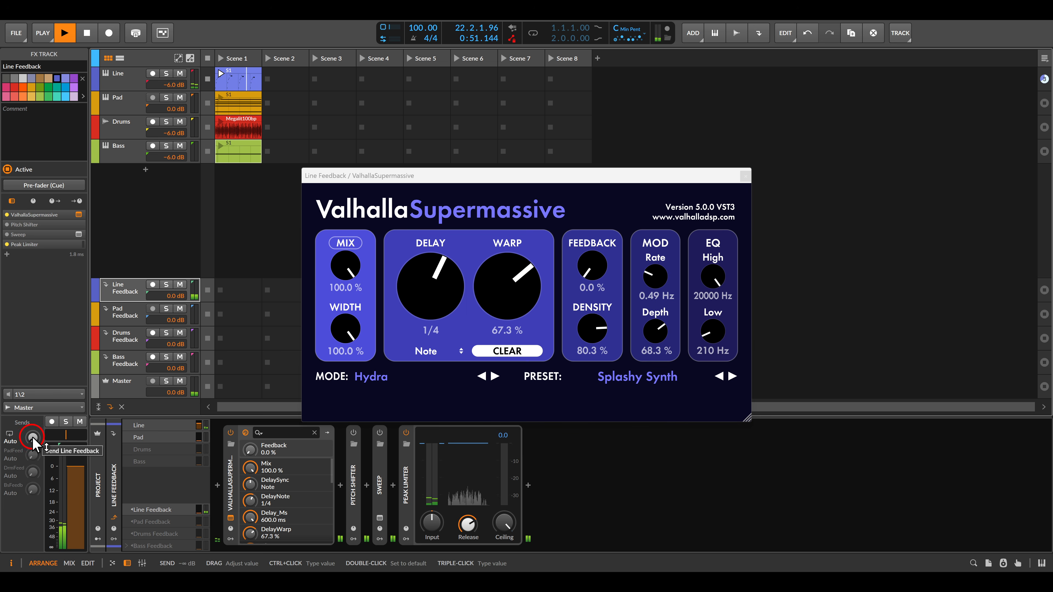
pyautogui.moveTo(33, 439); pyautogui.dragTo(33, 417)
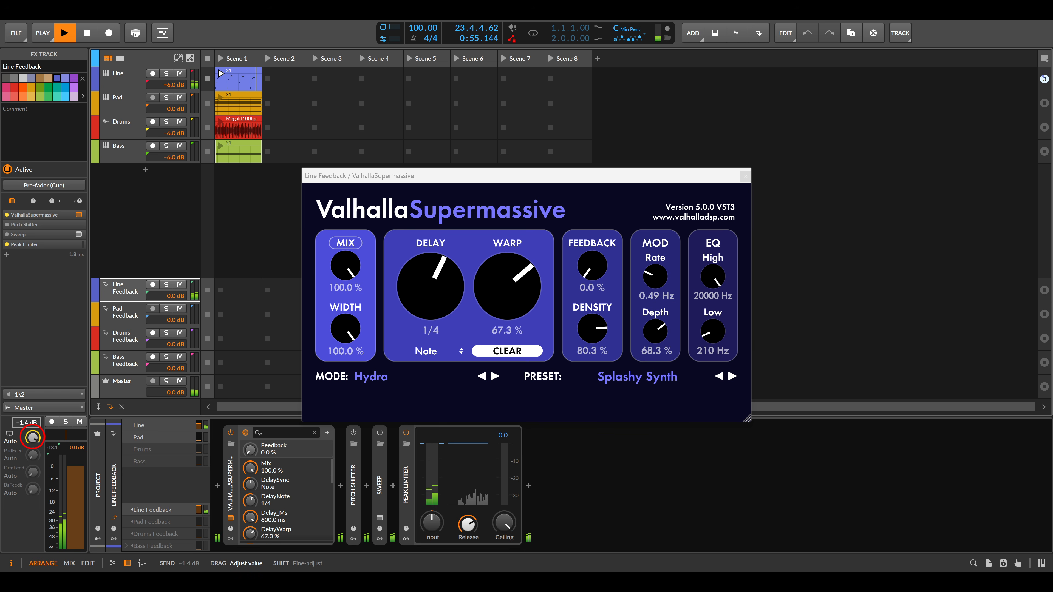
pyautogui.moveTo(32, 437); pyautogui.dragTo(33, 437)
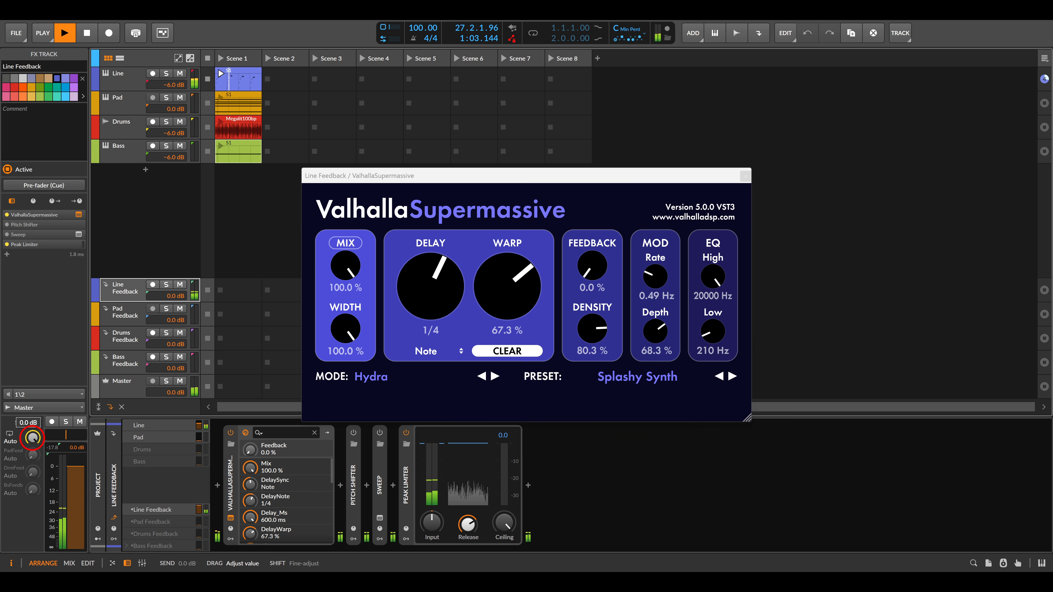
pyautogui.moveTo(32, 437); pyautogui.dragTo(33, 438)
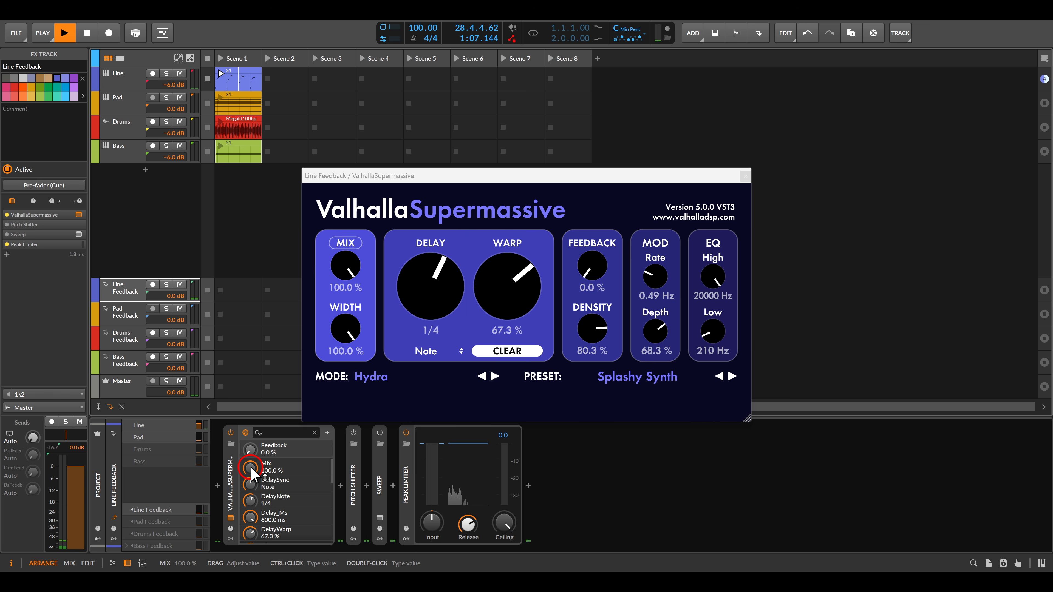
# Step: Close the ValhallaSupermassive window, enable the Pitch Shifter on the Line Feedback track and set its Mix to 29.8 %
pyautogui.moveTo(251, 467)
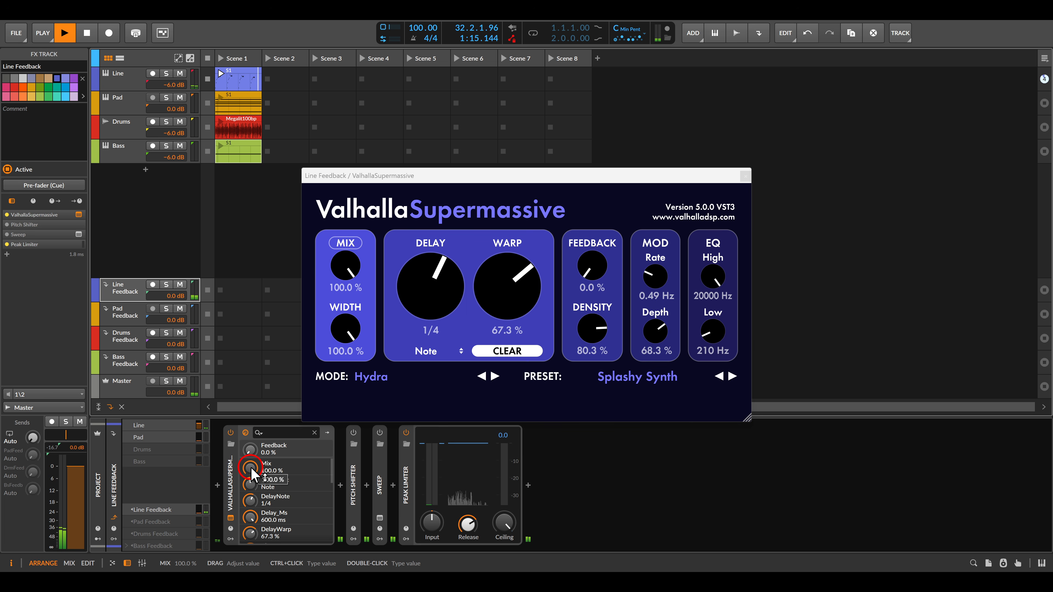
pyautogui.click(745, 175)
pyautogui.click(398, 441)
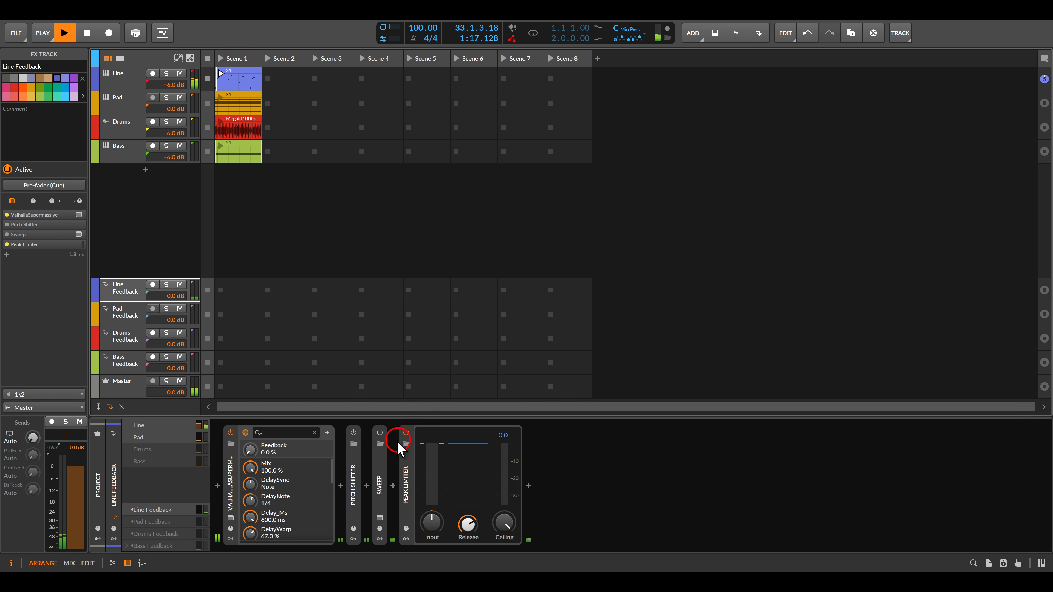
pyautogui.click(353, 477)
pyautogui.click(353, 433)
pyautogui.click(382, 525)
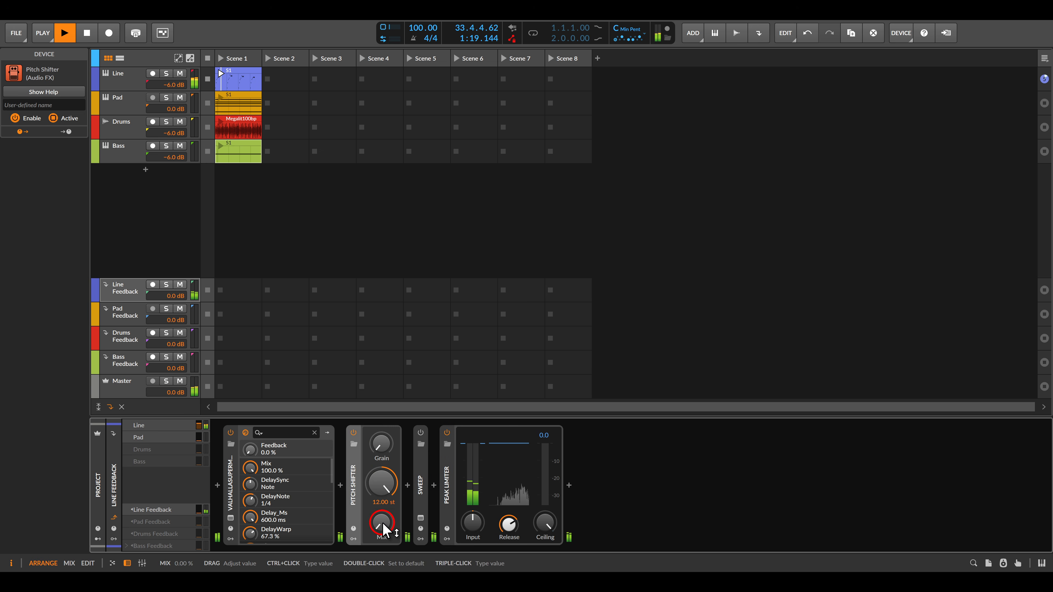
pyautogui.moveTo(384, 529); pyautogui.dragTo(384, 506)
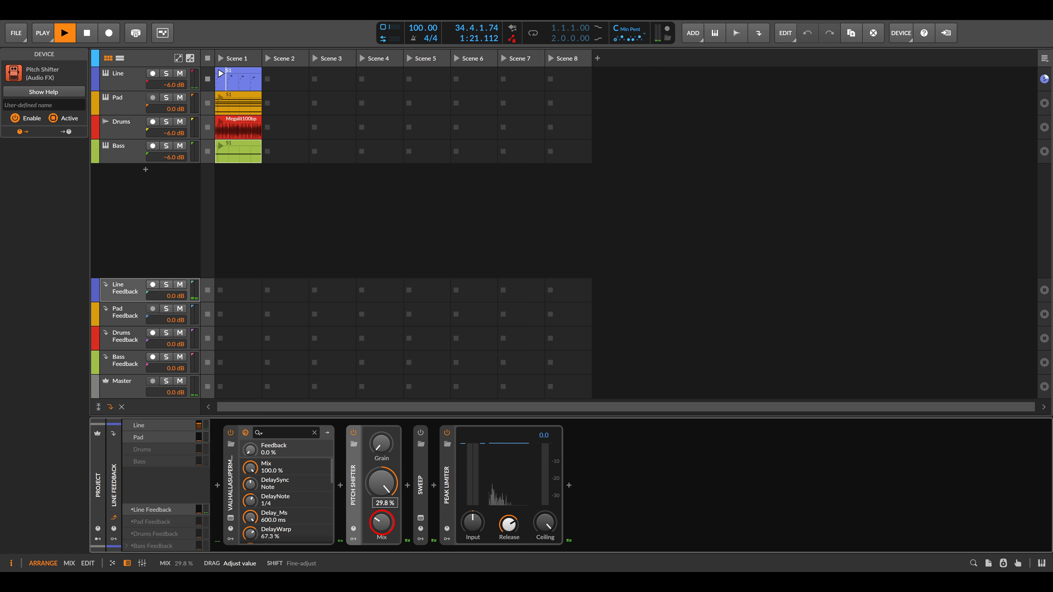
# Step: Try the Line Feedback track's send to itself at −2.4 dB and −6.5 dB with the Pitch Shifter in the loop
pyautogui.click(130, 293)
pyautogui.click(33, 437)
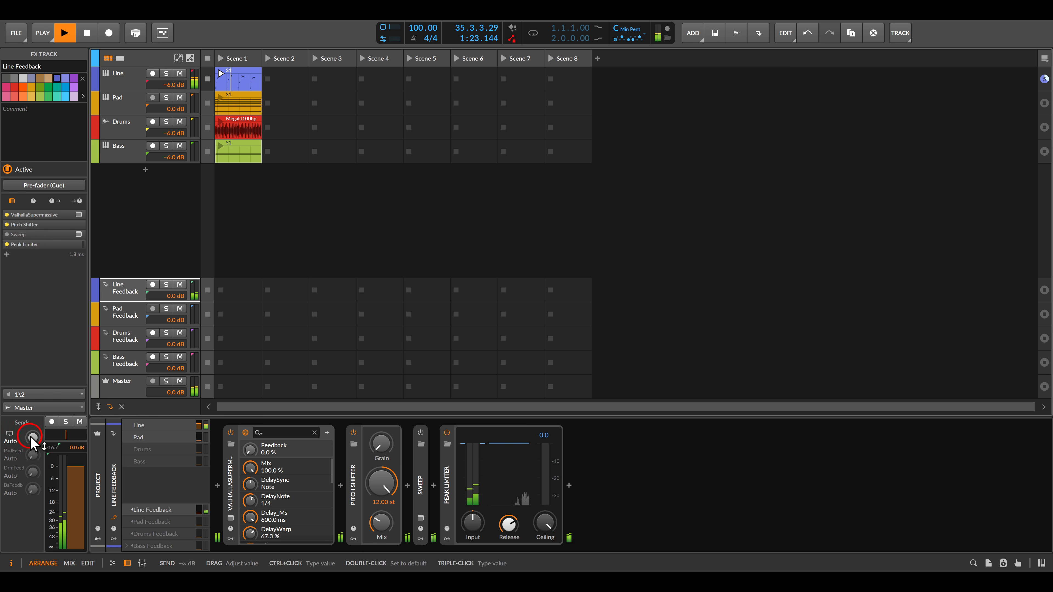
pyautogui.moveTo(32, 439); pyautogui.dragTo(33, 411)
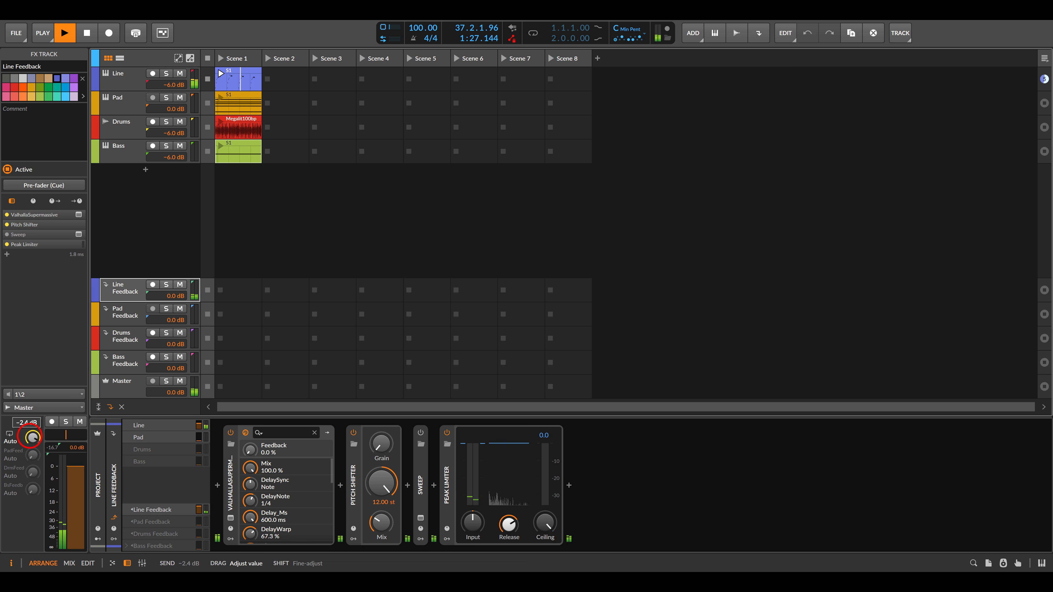
pyautogui.moveTo(33, 438); pyautogui.dragTo(32, 442)
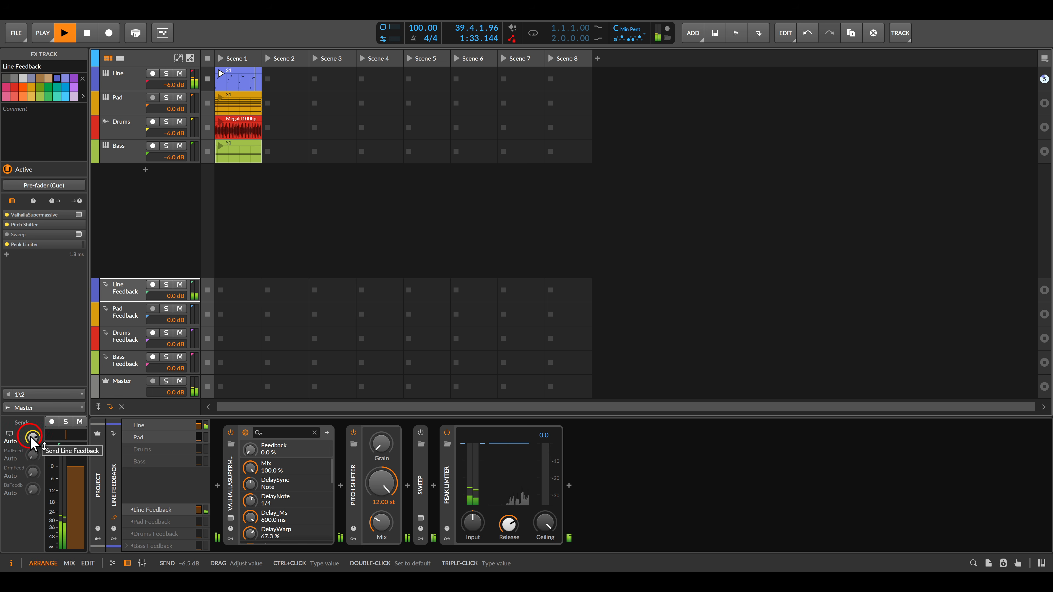
pyautogui.moveTo(30, 436); pyautogui.dragTo(30, 430)
# Step: Enable the Sweep device on the Line Feedback track and raise its Push drive to +11.7 dB
pyautogui.doubleClick(418, 474)
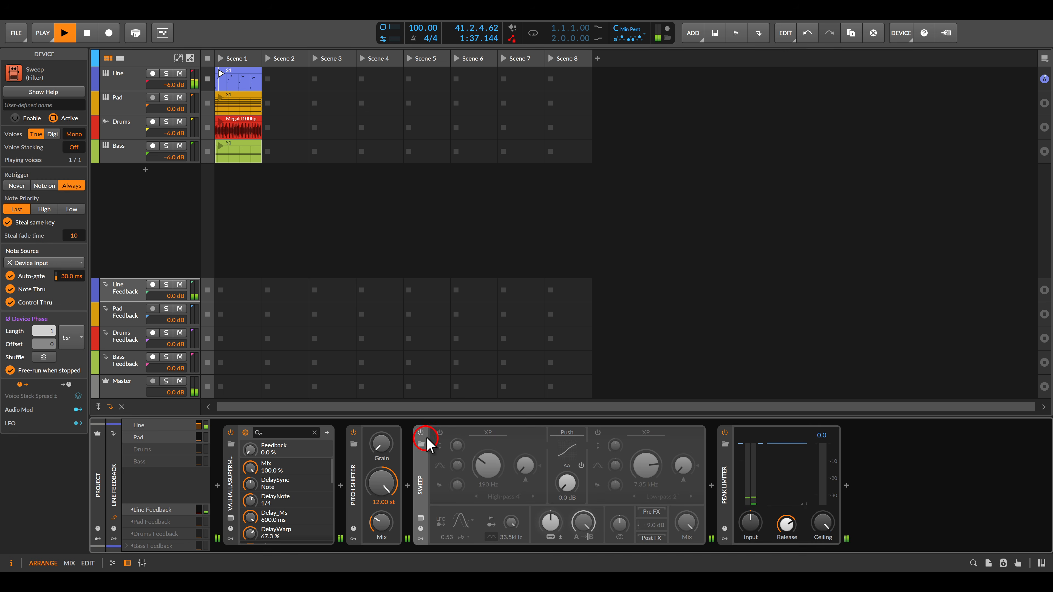
pyautogui.click(460, 444)
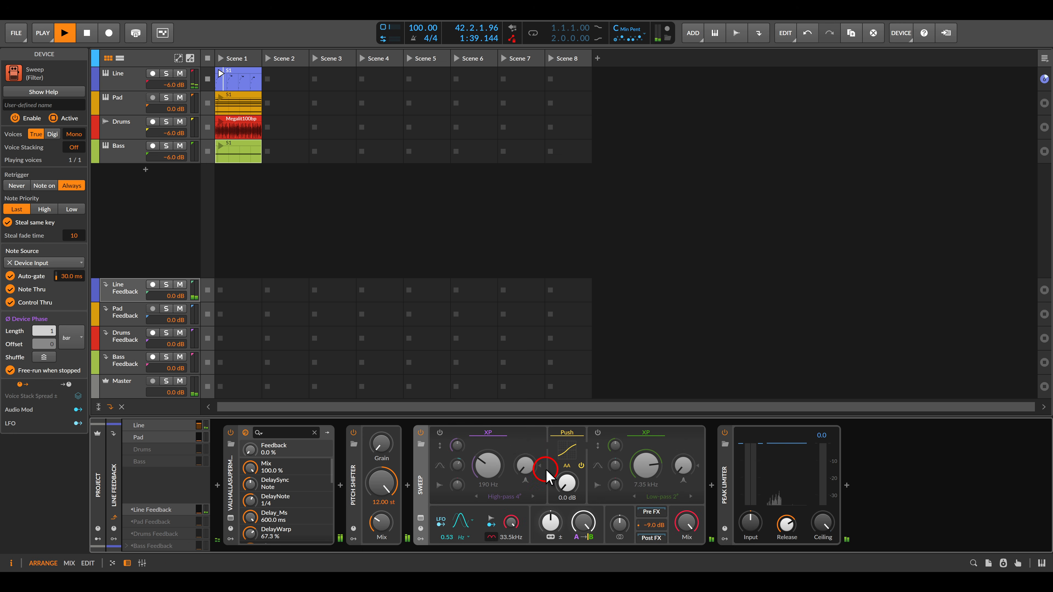
pyautogui.moveTo(564, 482)
pyautogui.mouseDown()
pyautogui.moveTo(565, 465)
pyautogui.moveTo(565, 481)
pyautogui.mouseUp()
# Step: Try the Line Feedback track's send to itself at about −12.9 dB with the Sweep distortion in the loop
pyautogui.click(124, 292)
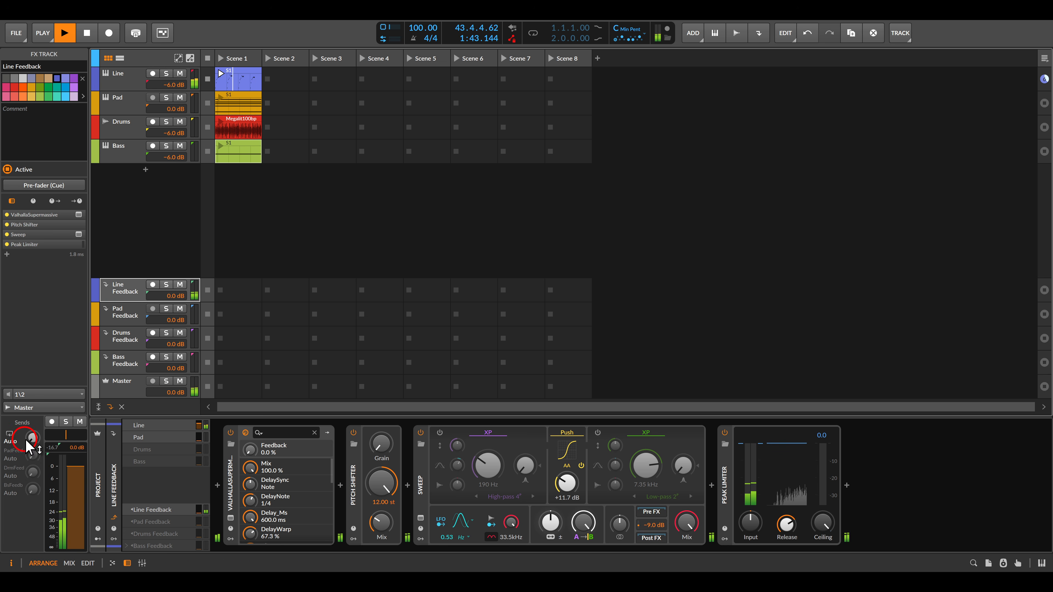
pyautogui.moveTo(31, 439); pyautogui.dragTo(32, 439)
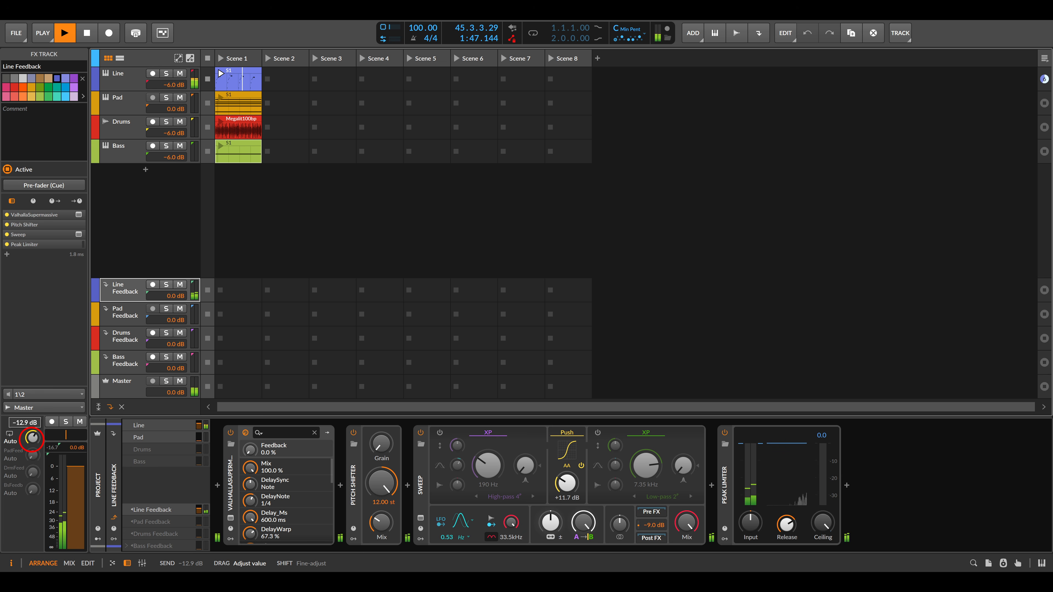
pyautogui.moveTo(31, 439); pyautogui.dragTo(31, 441)
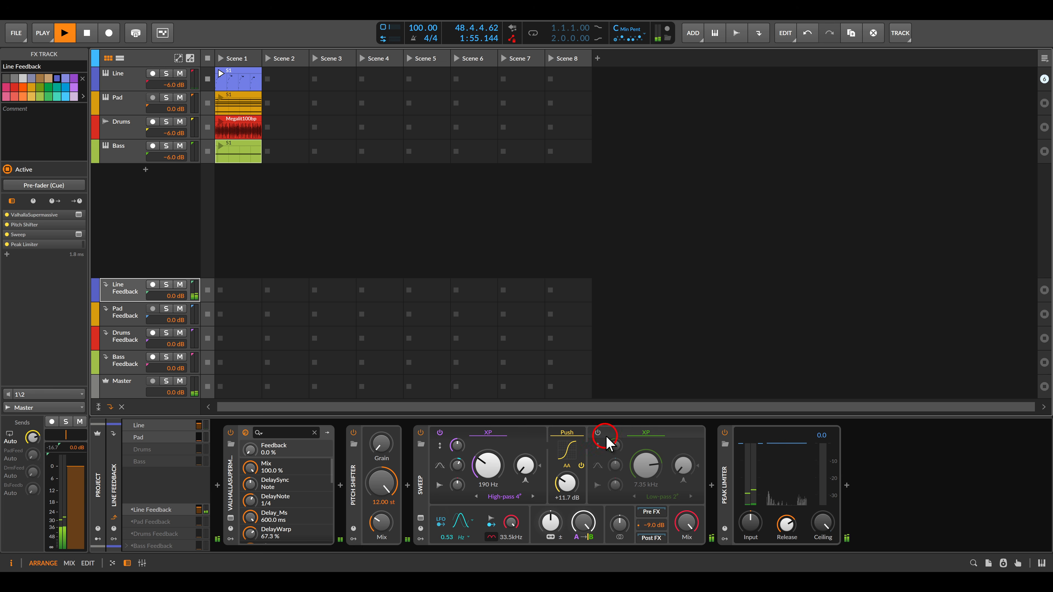
# Step: Enable Sweep's high-pass and low-pass filters and set the Line Feedback track's send to itself to −22.8 dB
pyautogui.click(597, 433)
pyautogui.moveTo(33, 437); pyautogui.dragTo(33, 437)
pyautogui.moveTo(47, 450)
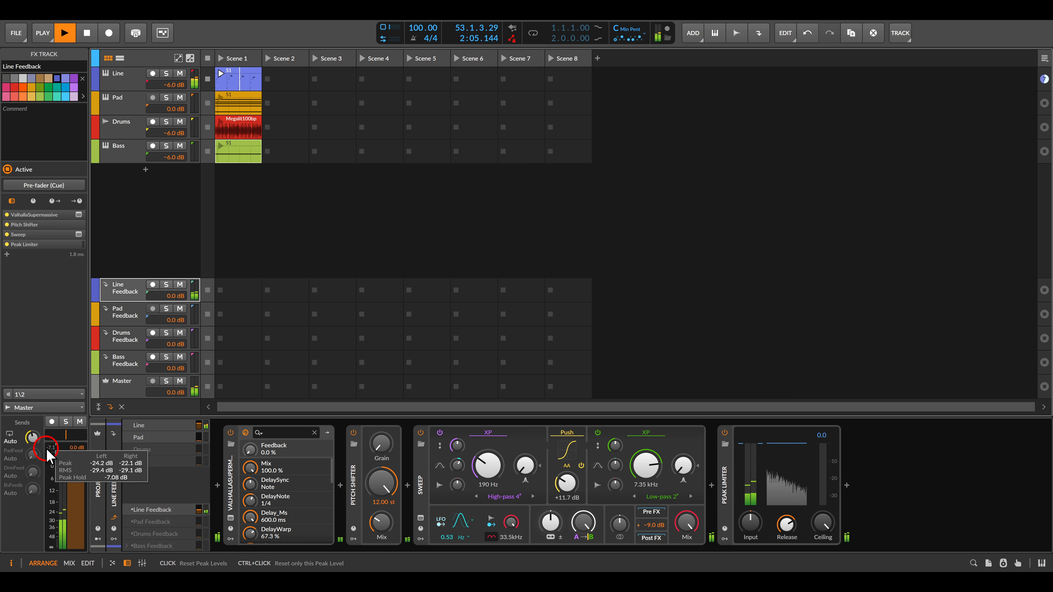
pyautogui.moveTo(32, 438); pyautogui.dragTo(32, 439)
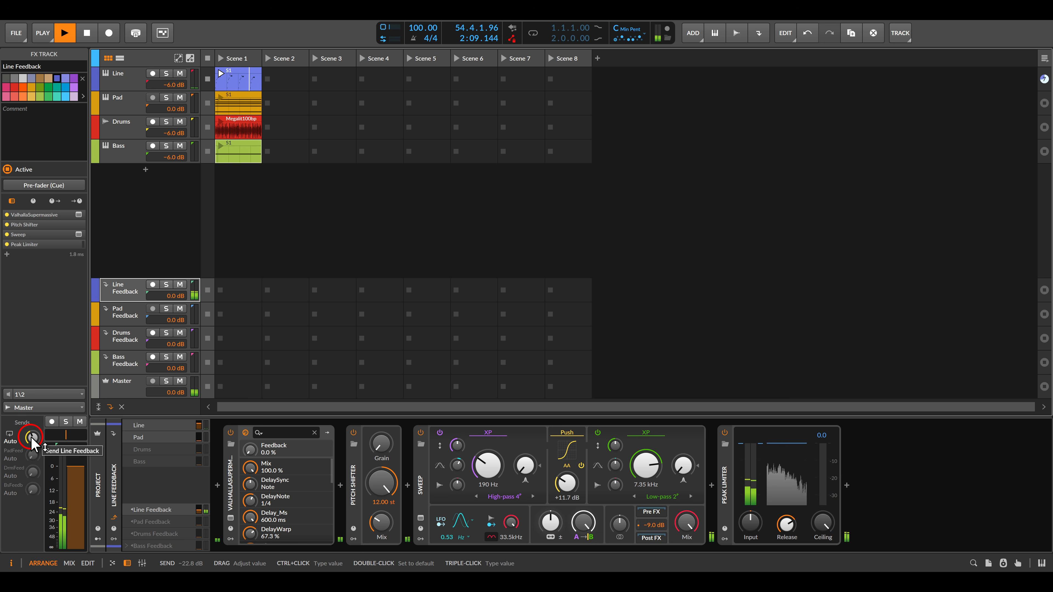
pyautogui.click(135, 442)
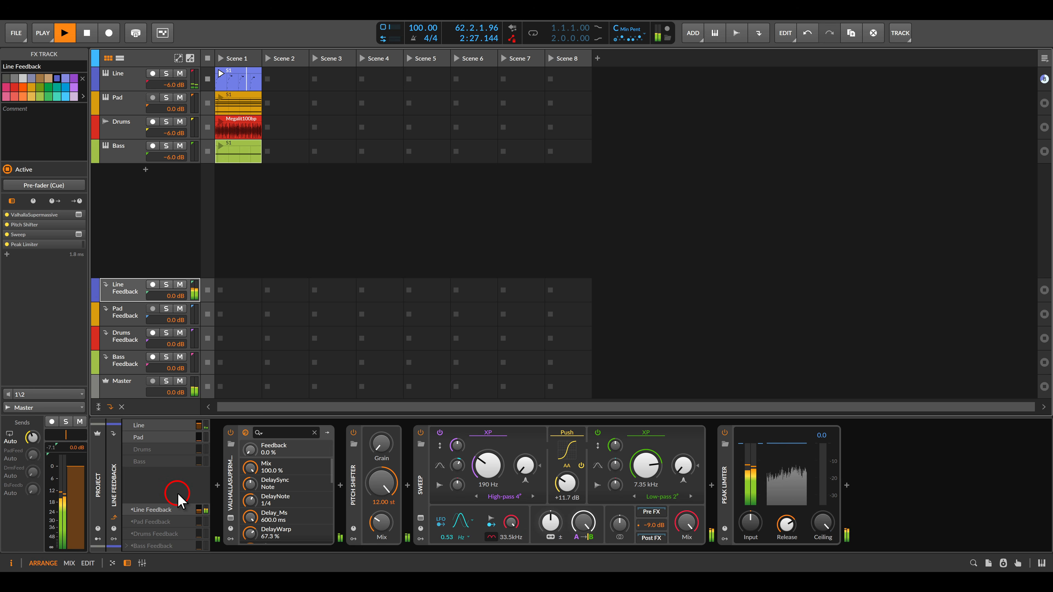
# Step: Solo the Pad track, launch its Scene 1 clip and show the Pad Feedback track's device chain
pyautogui.click(166, 97)
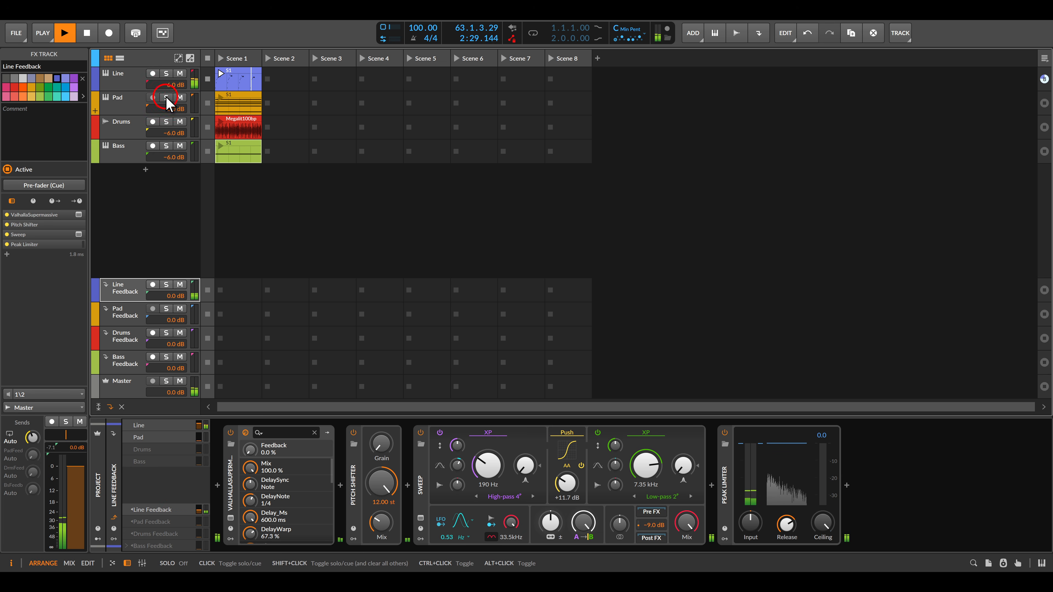
pyautogui.click(122, 106)
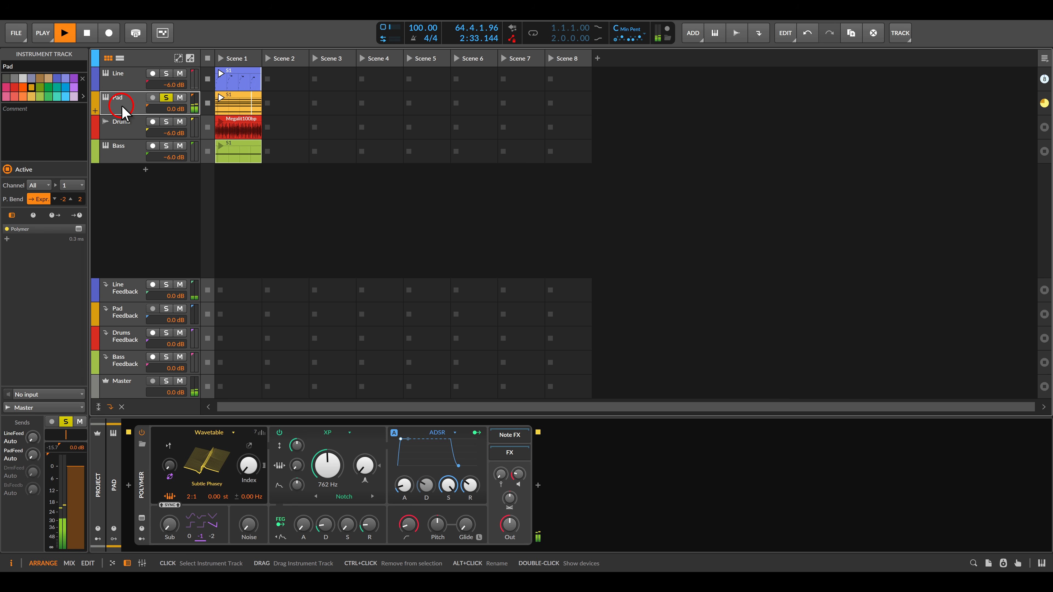
pyautogui.click(129, 316)
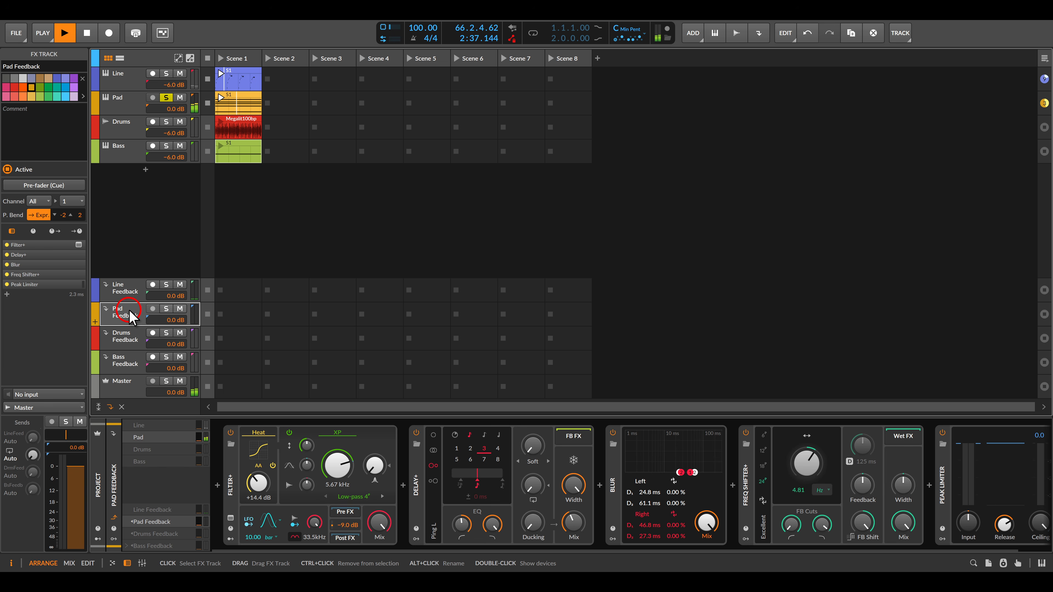
pyautogui.click(132, 199)
# Step: Raise the Pad track's send to the Pad Feedback track
pyautogui.click(124, 107)
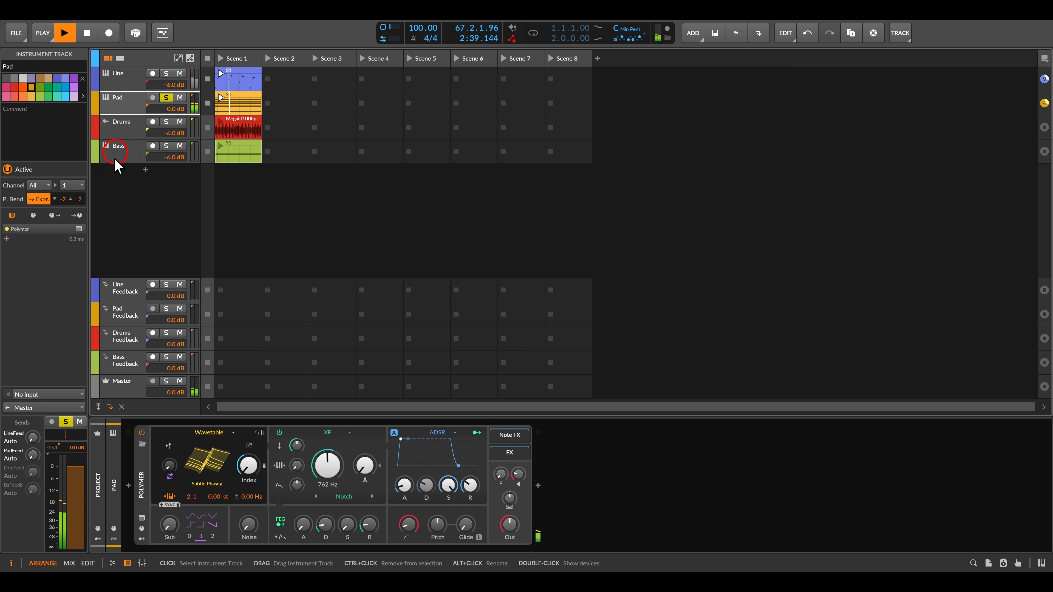
pyautogui.click(36, 455)
pyautogui.moveTo(37, 459); pyautogui.dragTo(36, 437)
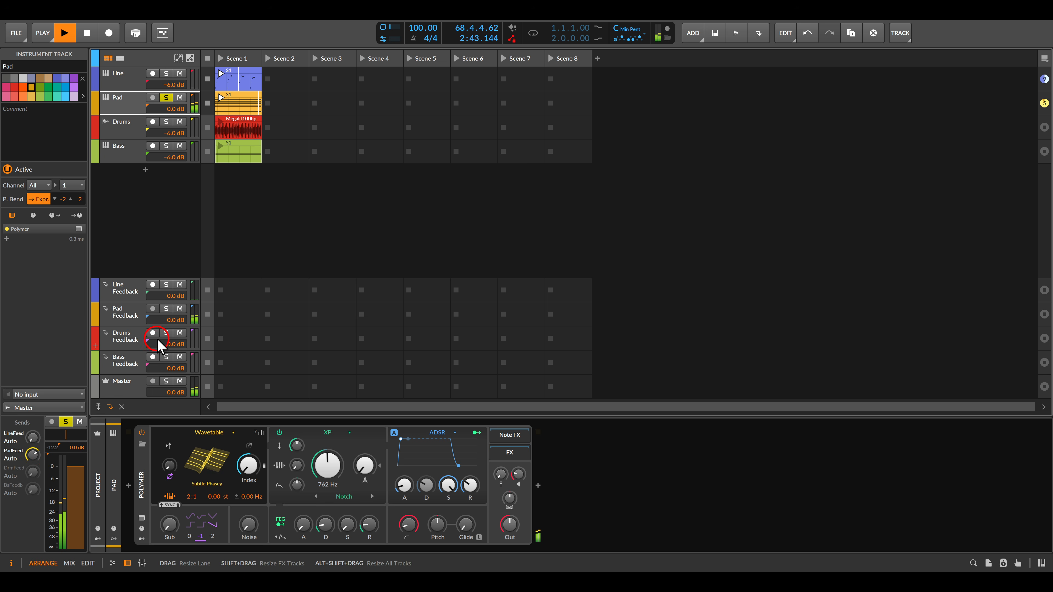
# Step: Raise the Pad Feedback track's send to itself and turn off solo on the Pad track
pyautogui.click(127, 314)
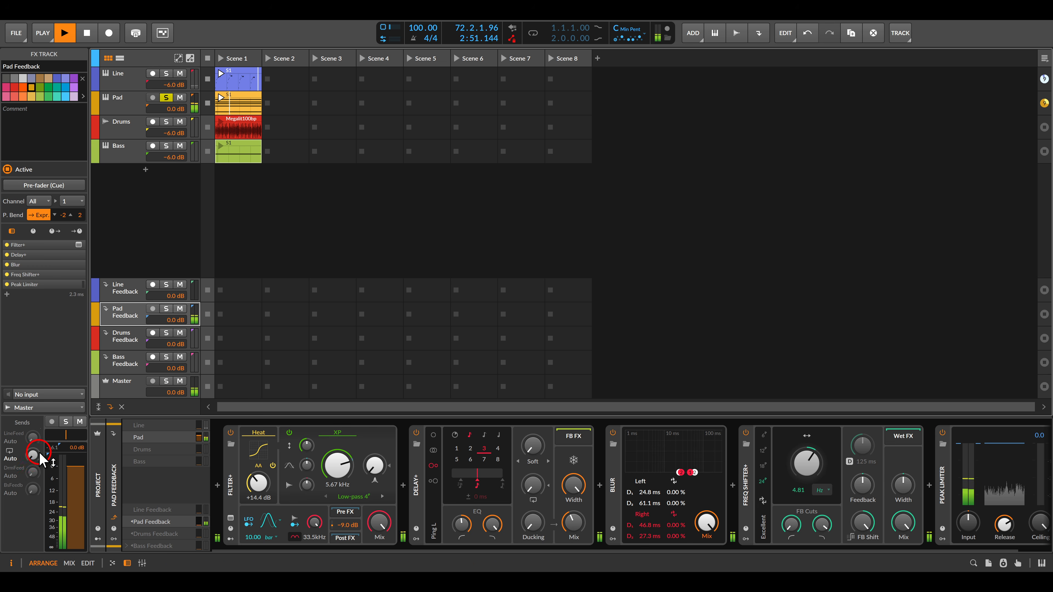
pyautogui.moveTo(35, 458); pyautogui.dragTo(33, 454)
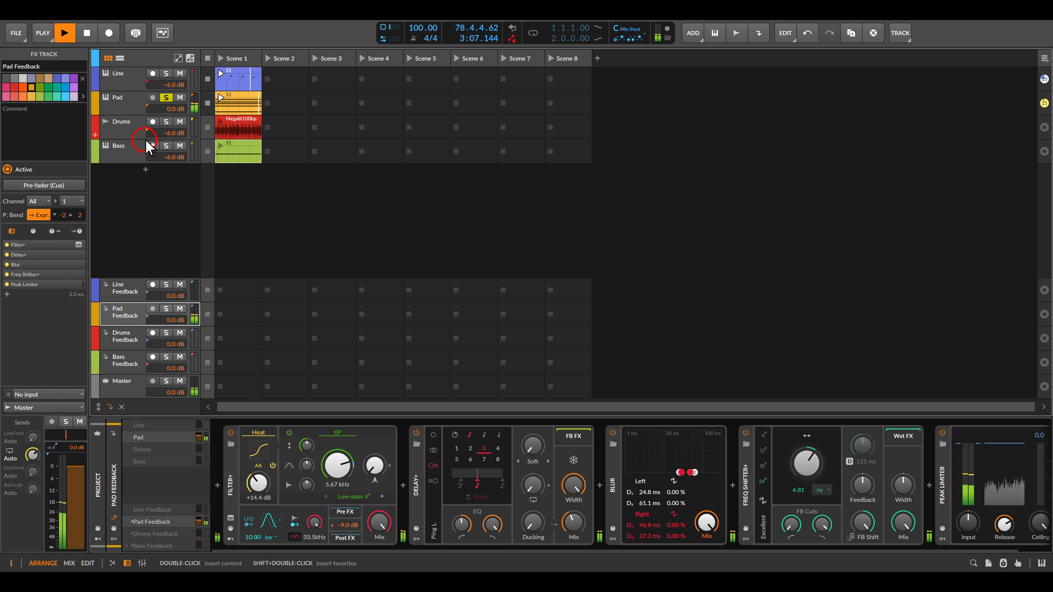
pyautogui.click(166, 99)
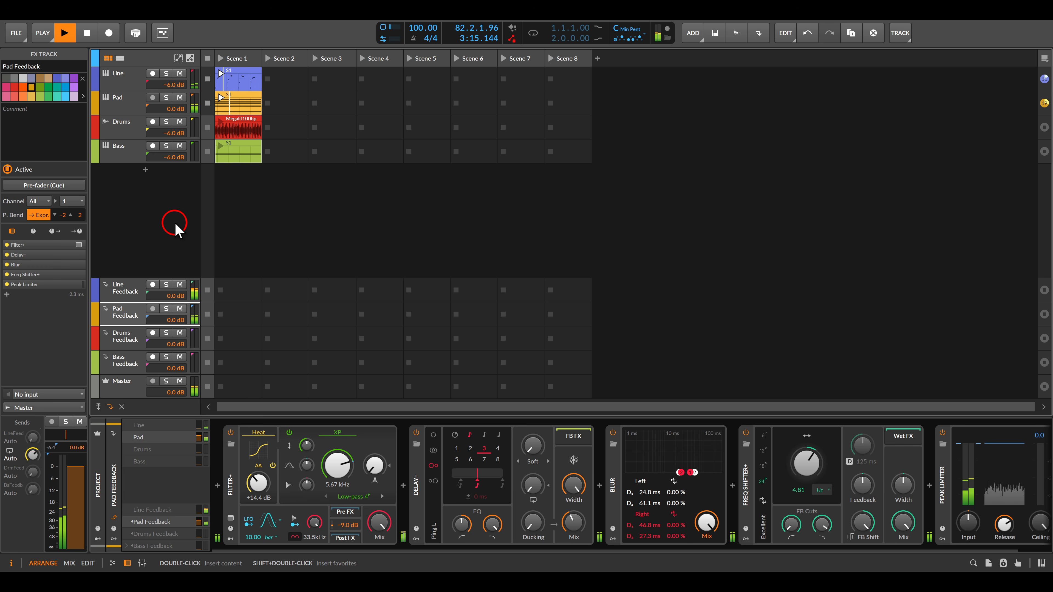
# Step: Solo the Drums track, launch its Scene 1 clip and show the Drums Feedback track's device chain
pyautogui.click(166, 121)
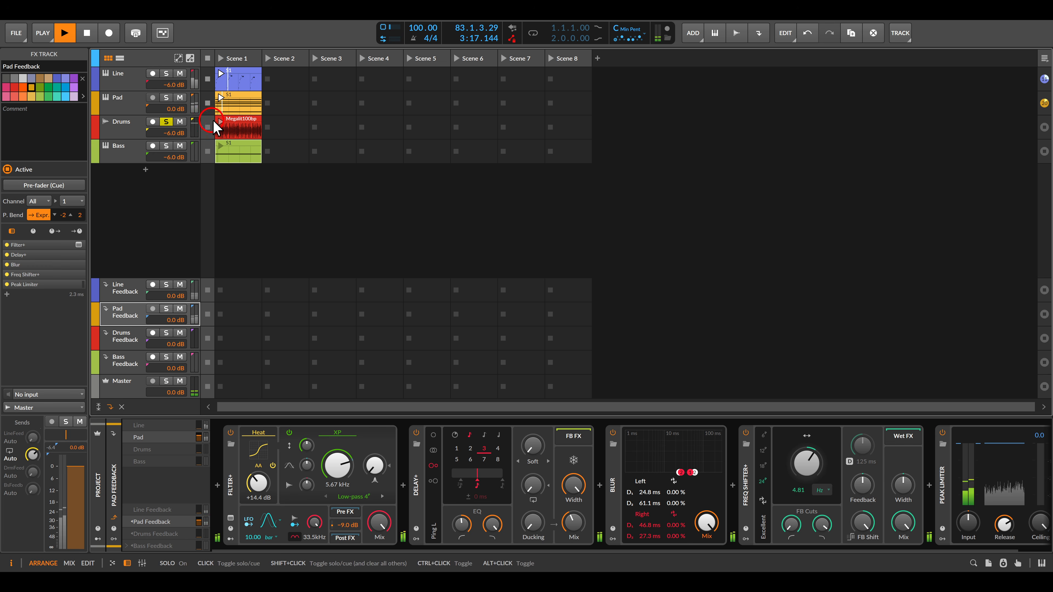
pyautogui.click(220, 121)
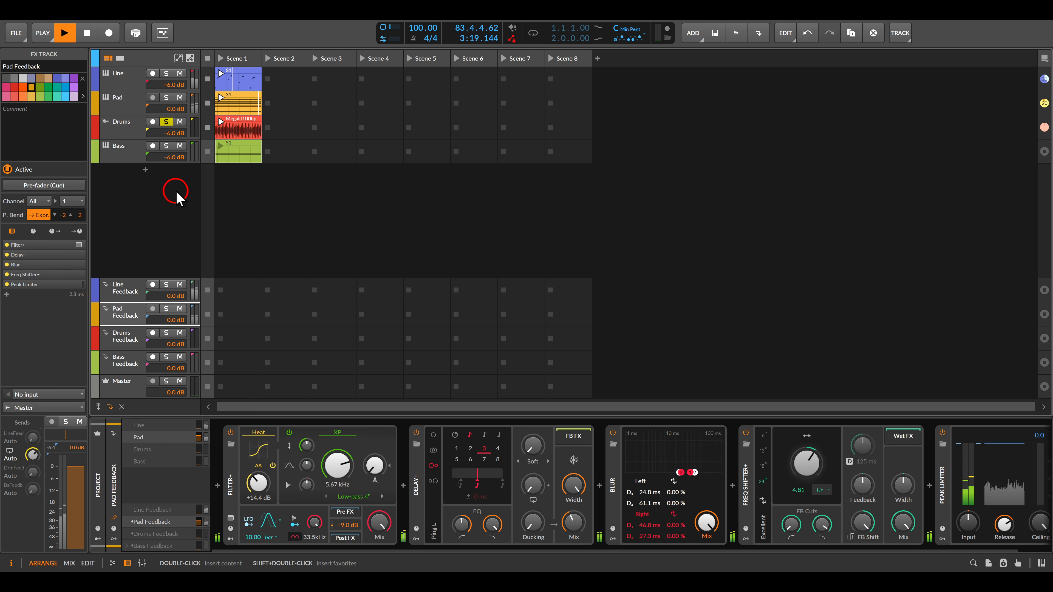
pyautogui.click(123, 132)
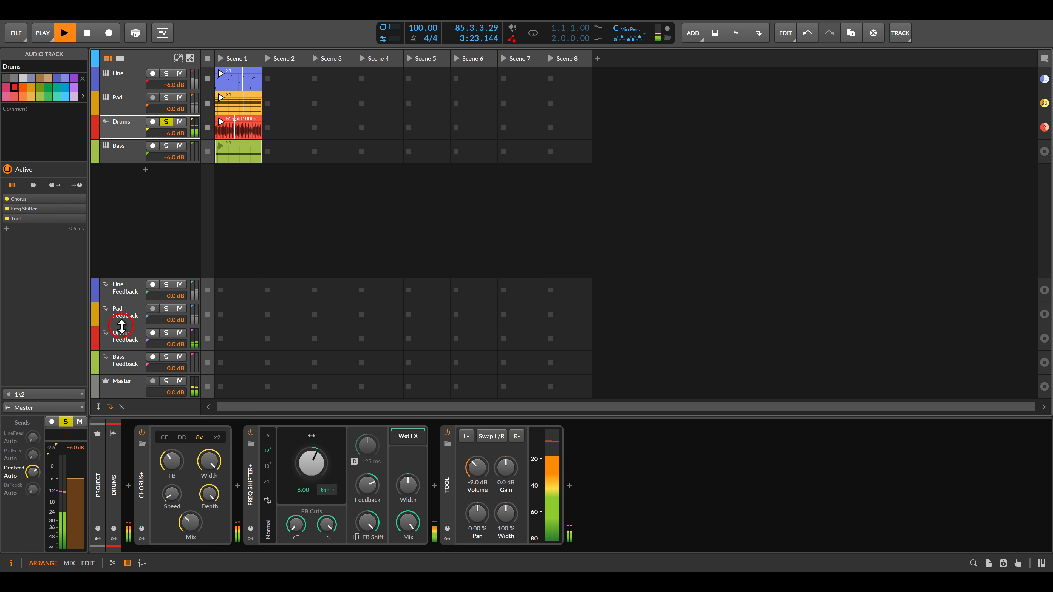
pyautogui.click(122, 335)
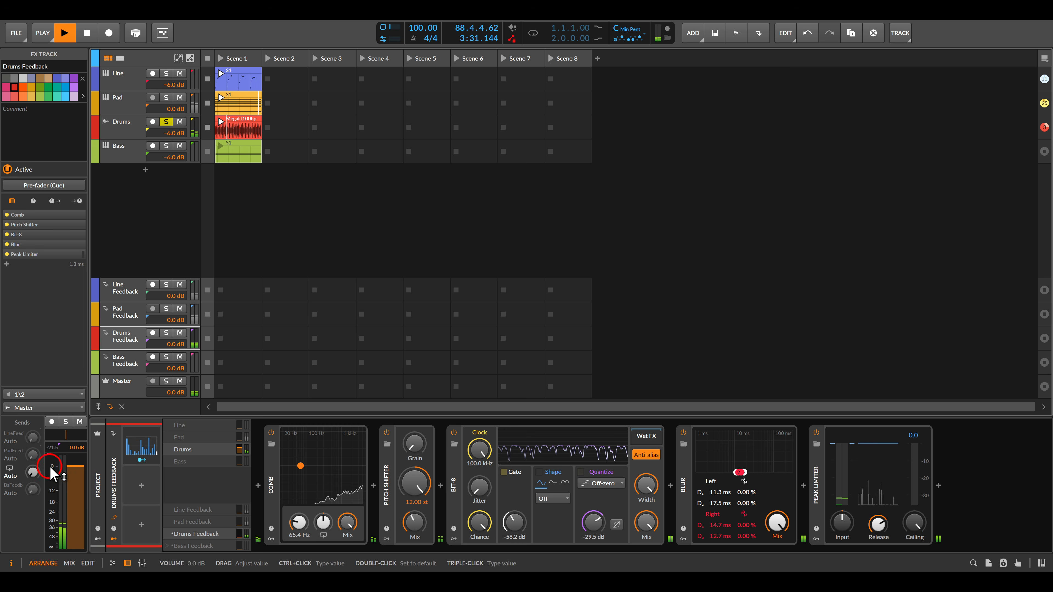
# Step: Adjust the Drums Feedback track's send to itself, modulate that send with the track's existing modulator, and turn off solo on Drums
pyautogui.moveTo(34, 473); pyautogui.dragTo(33, 506)
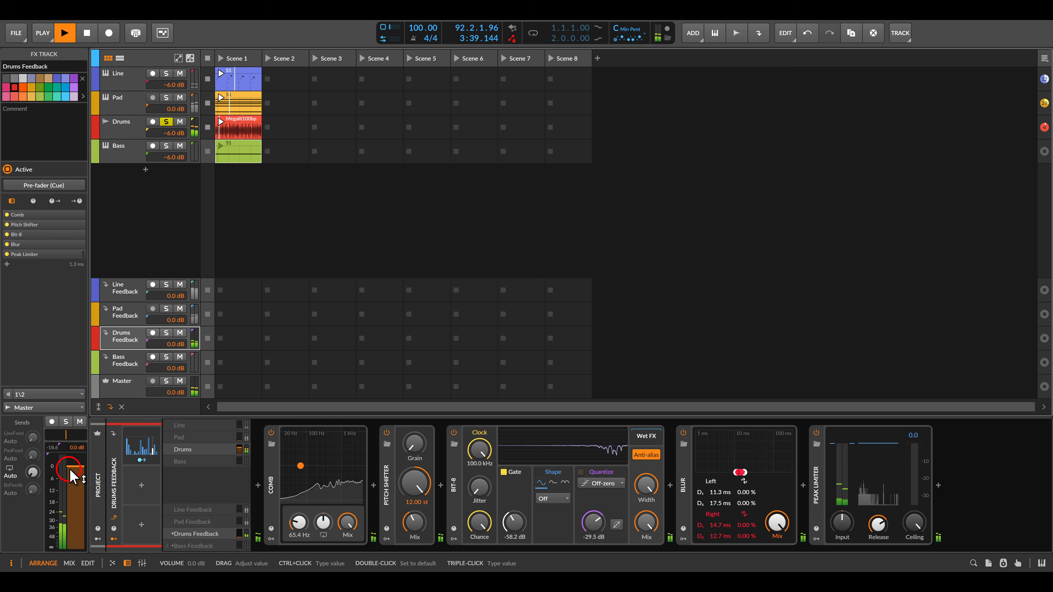
pyautogui.click(140, 444)
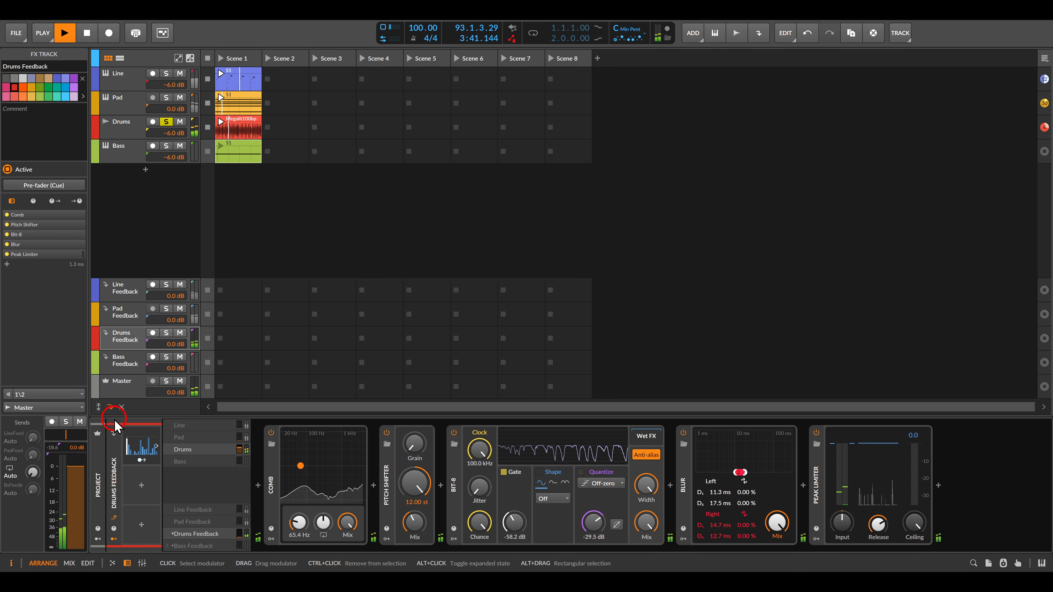
pyautogui.click(136, 443)
pyautogui.click(142, 460)
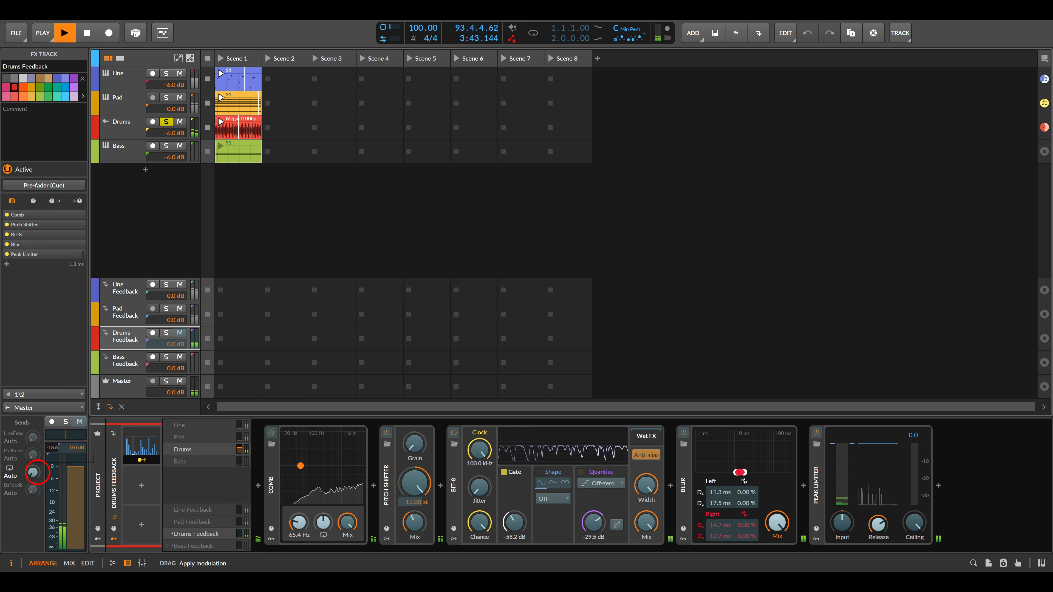
pyautogui.moveTo(33, 474); pyautogui.dragTo(33, 472)
pyautogui.click(156, 503)
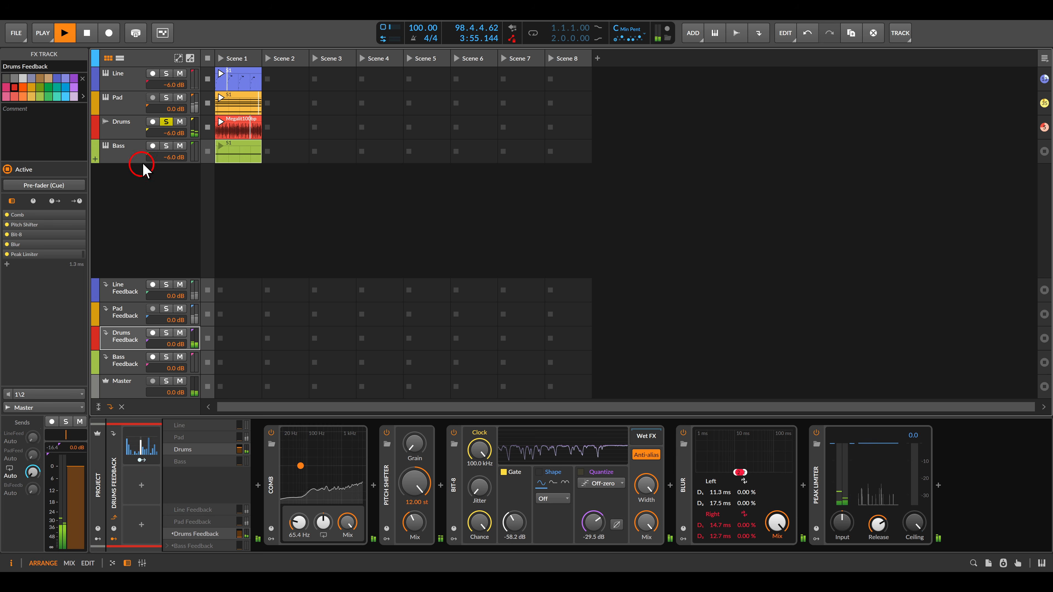
pyautogui.click(164, 123)
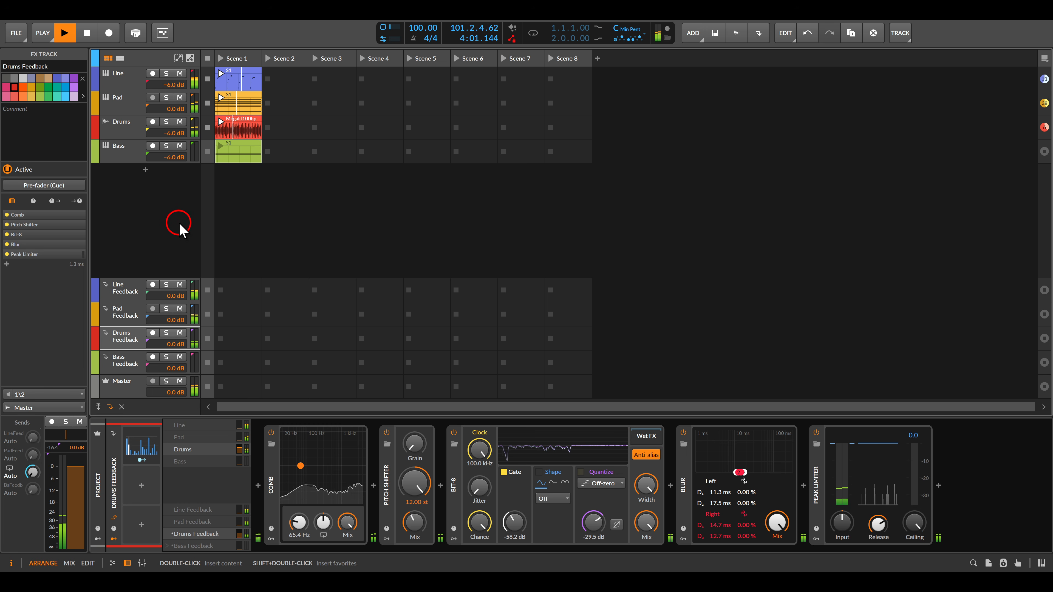
# Step: Launch the Bass track's Scene 1 clip and show the Bass Feedback track's device chain
pyautogui.click(135, 160)
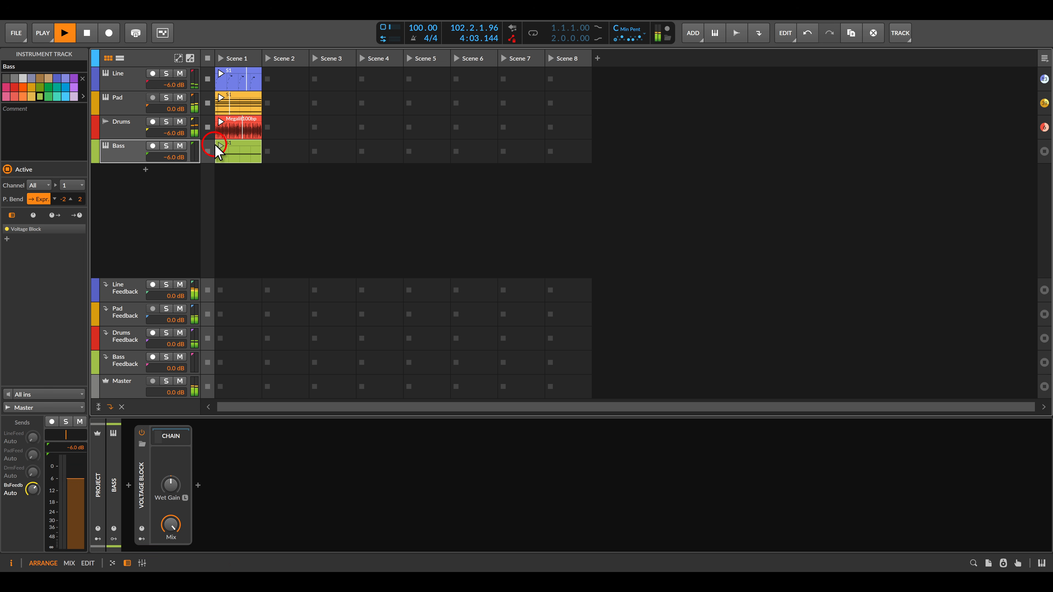
pyautogui.click(220, 146)
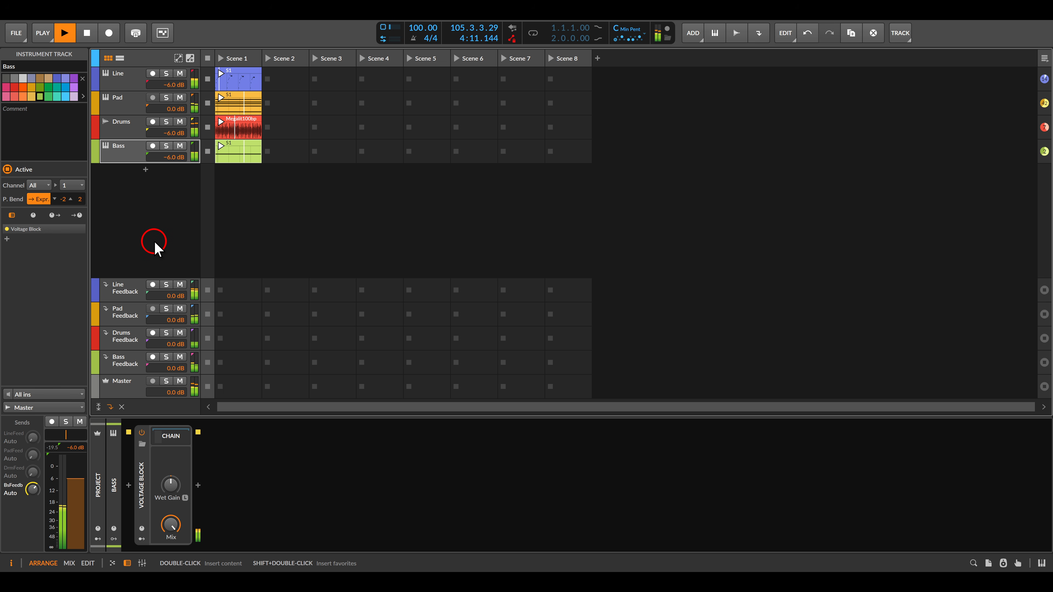
pyautogui.click(121, 360)
pyautogui.click(159, 436)
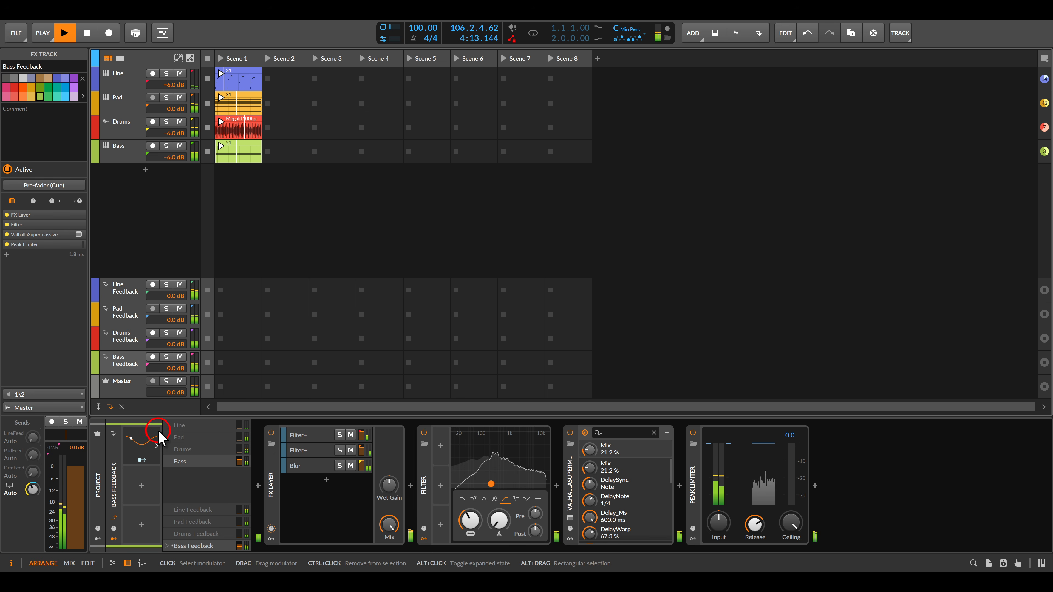
# Step: Examine the devices inside the two Filter+ layers and the Blur layer of the Bass Feedback track's FX Layer
pyautogui.click(308, 452)
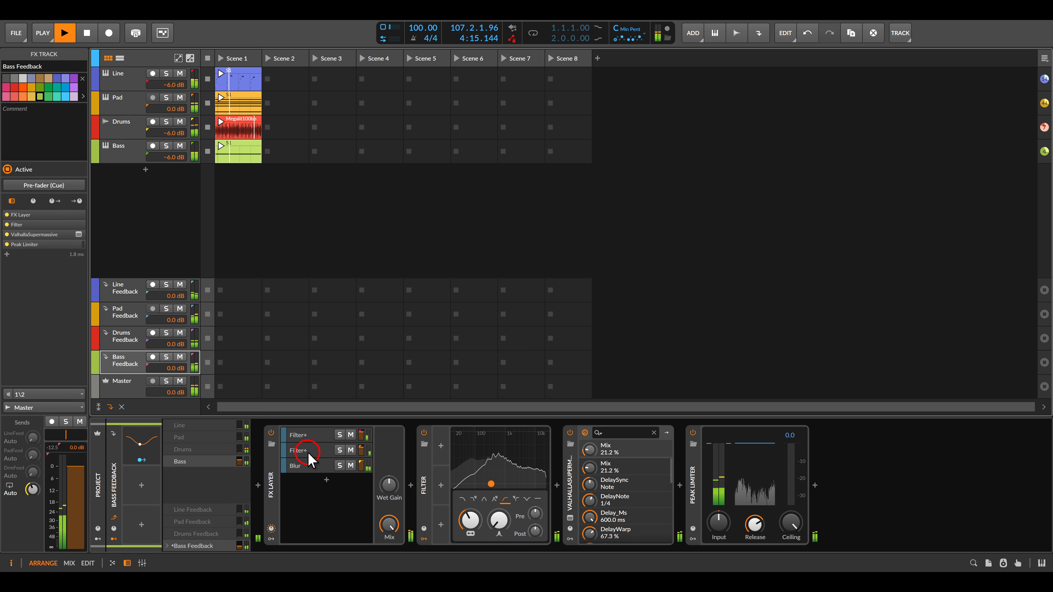
pyautogui.click(314, 436)
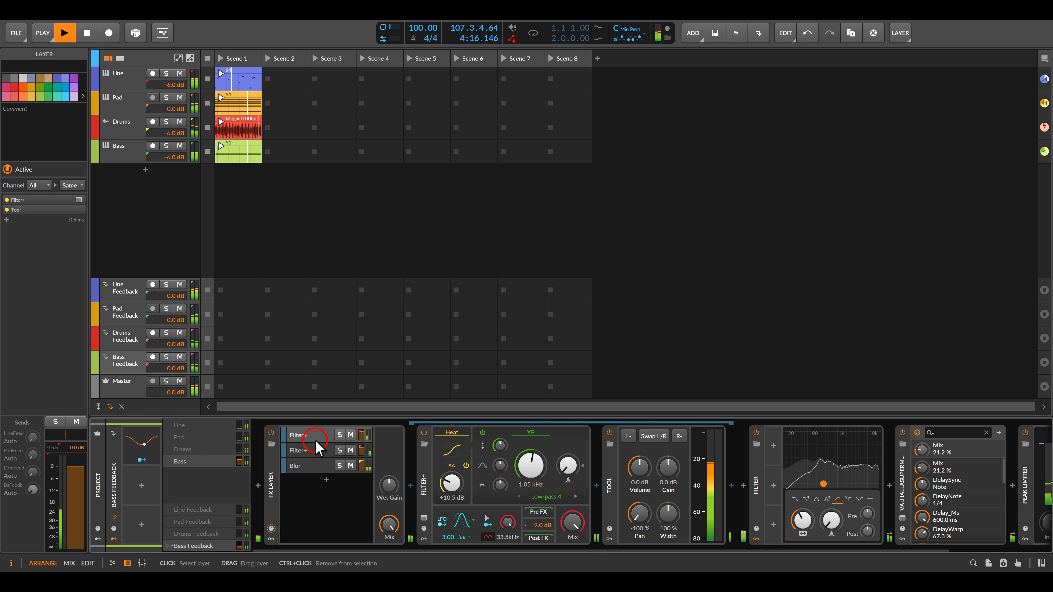
pyautogui.click(315, 454)
pyautogui.click(317, 481)
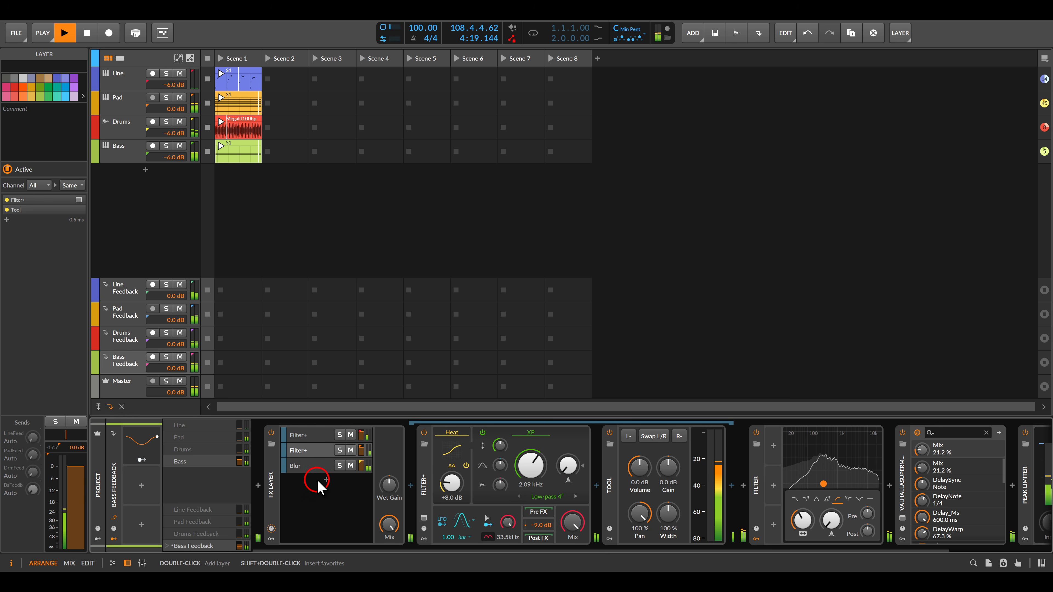
pyautogui.click(316, 467)
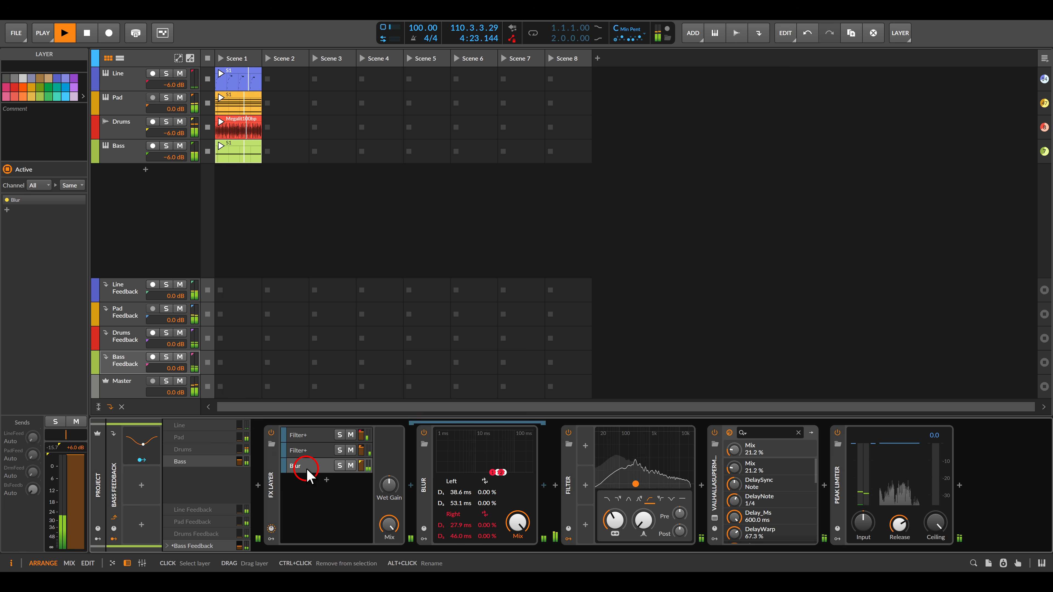
pyautogui.click(129, 361)
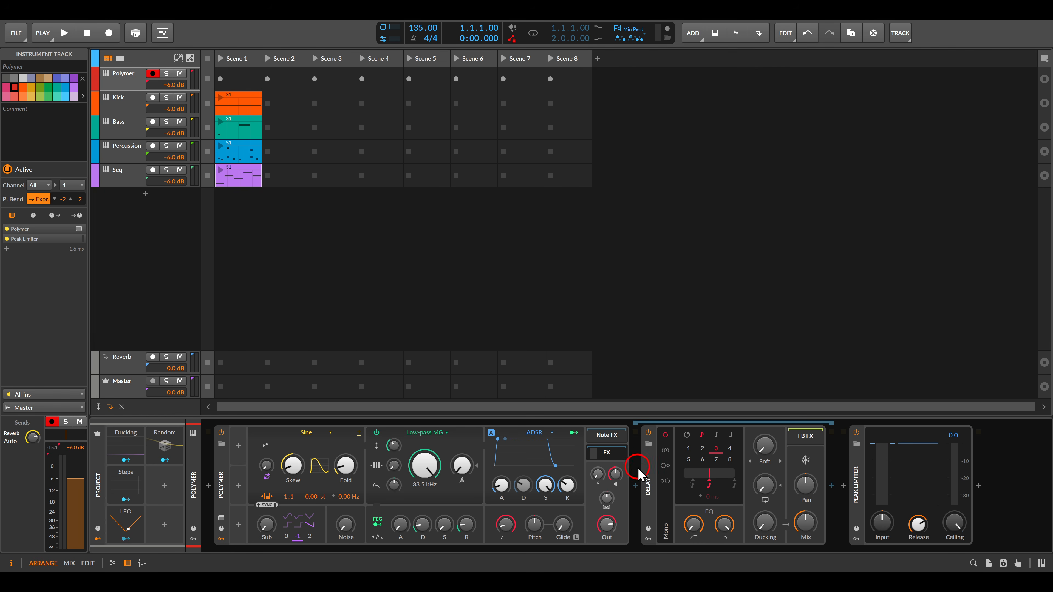
pyautogui.moveTo(631, 462); pyautogui.dragTo(681, 513)
pyautogui.moveTo(745, 493)
pyautogui.mouseDown()
pyautogui.moveTo(750, 466)
pyautogui.moveTo(788, 494)
pyautogui.mouseUp()
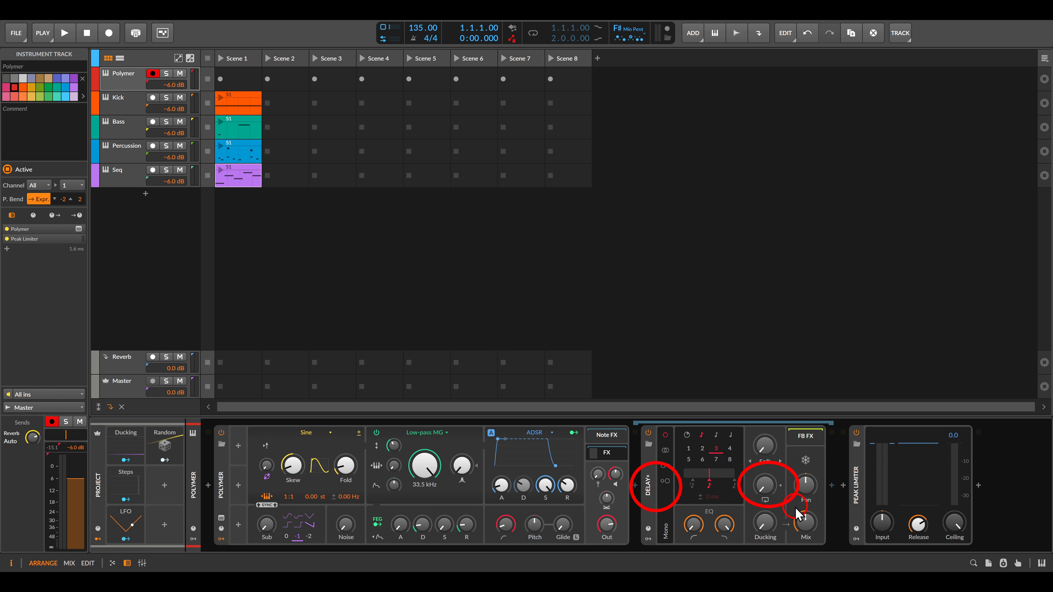
pyautogui.press('Escape')
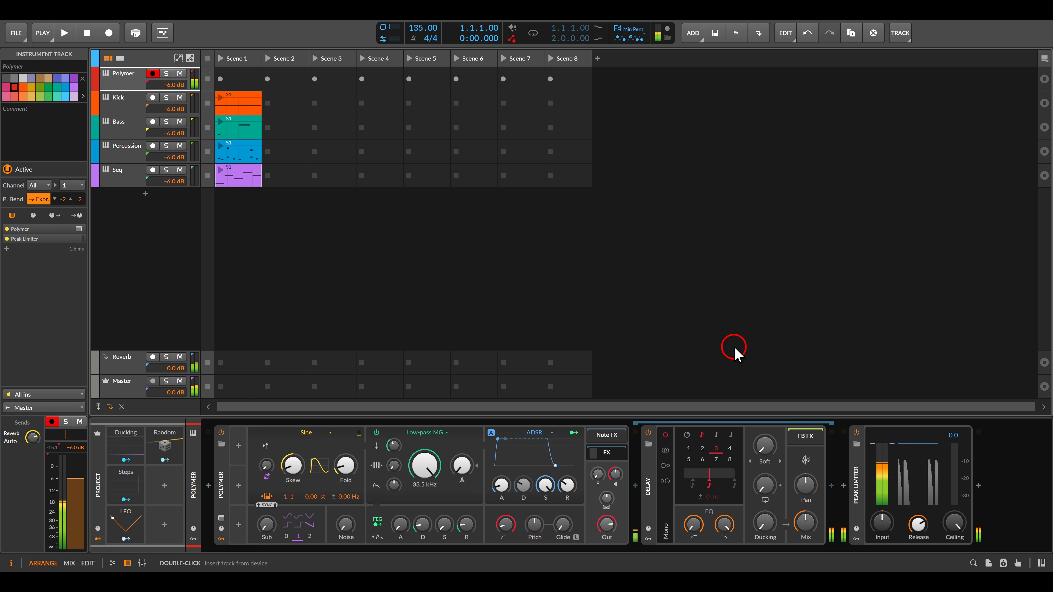
pyautogui.moveTo(823, 451); pyautogui.dragTo(884, 516)
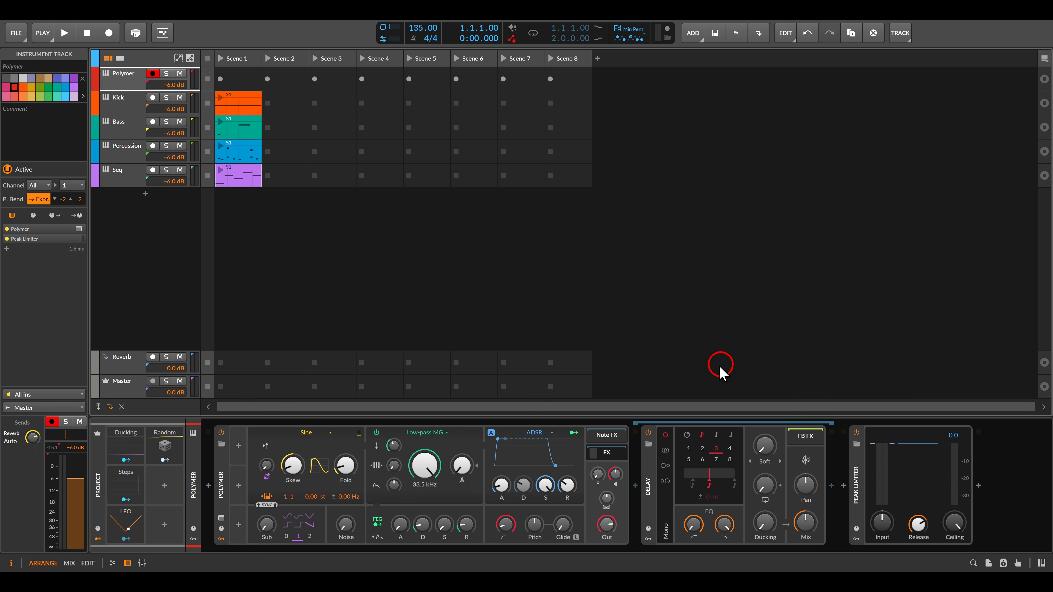
# Step: Wrap the Delay+ in Polymer's FX chain in an FX Layer and set the Delay+ Mix to 100 %
pyautogui.click(651, 468)
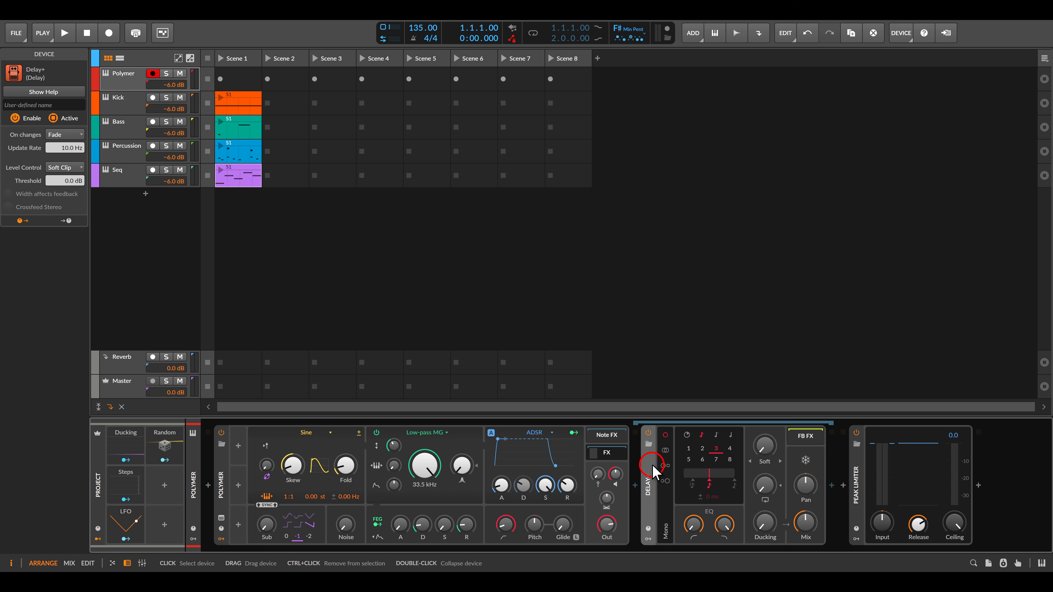
pyautogui.hotkey('ctrl', 'g')
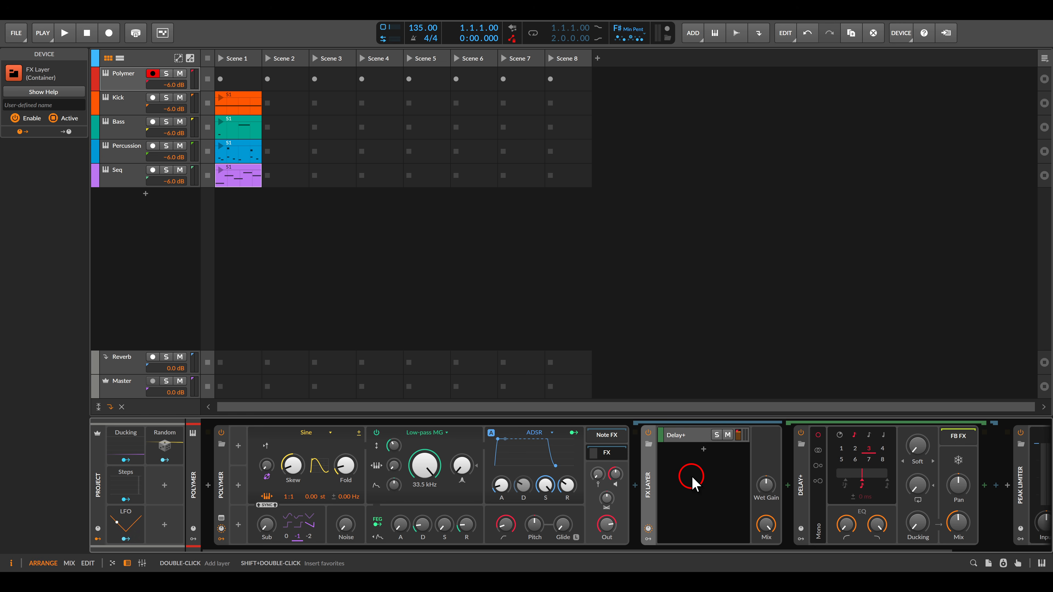
pyautogui.moveTo(957, 522); pyautogui.dragTo(958, 476)
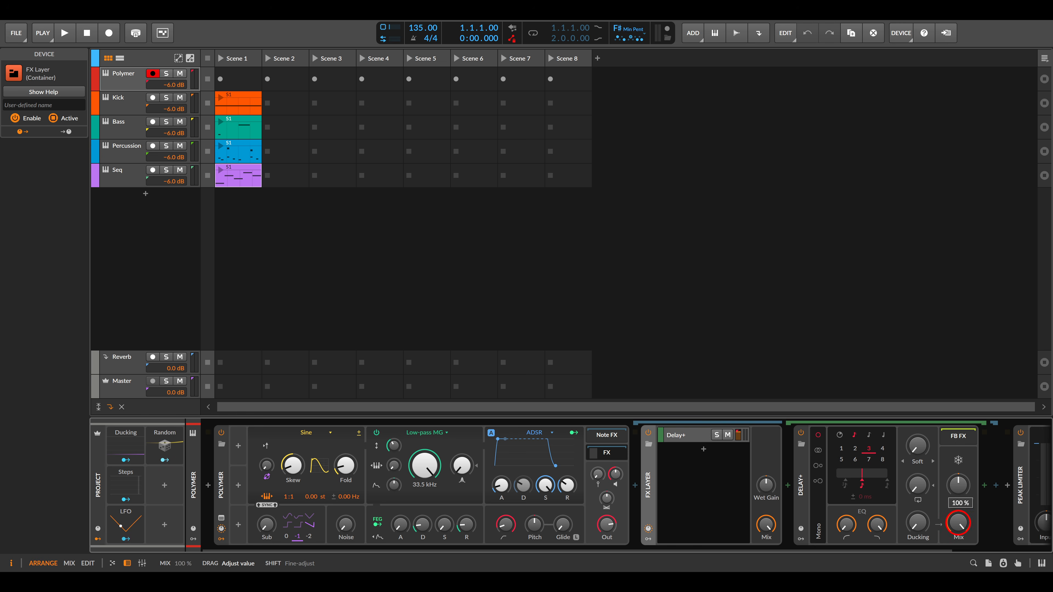
# Step: Add an empty second layer to the FX Layer and reselect the Delay+ layer
pyautogui.doubleClick(724, 493)
pyautogui.click(1004, 405)
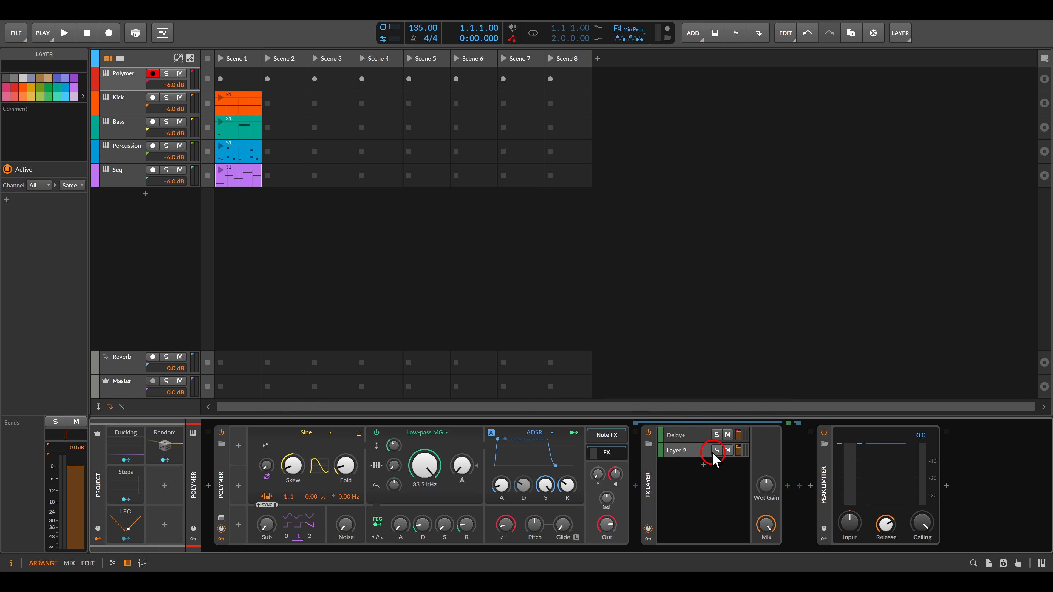
pyautogui.click(689, 452)
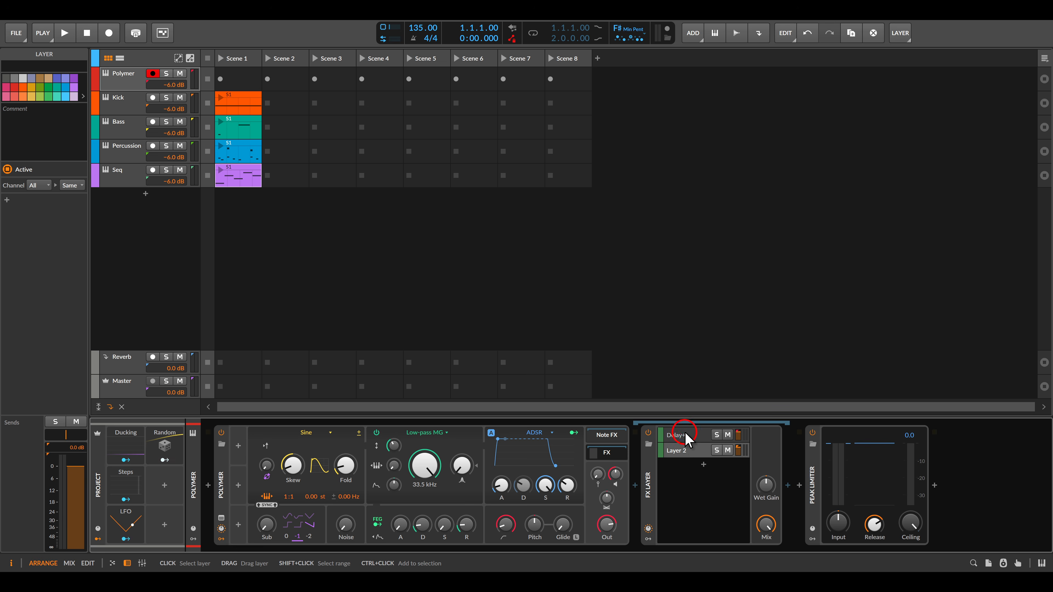
pyautogui.click(686, 438)
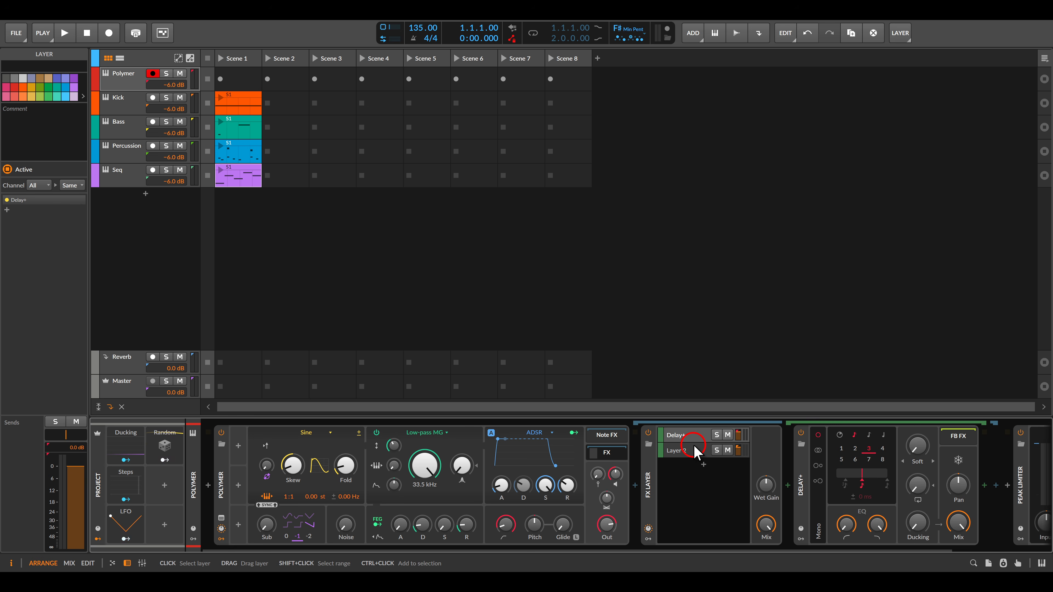
# Step: Insert a DC Offset device before the FX Layer and add an Audio Rate modulator to it
pyautogui.click(634, 486)
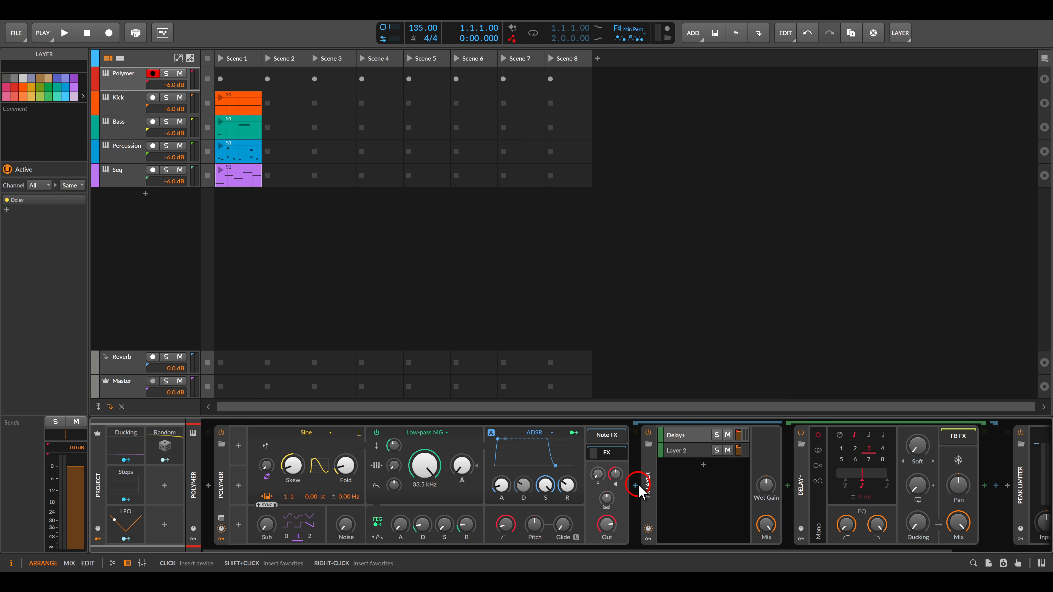
pyautogui.doubleClick(504, 192)
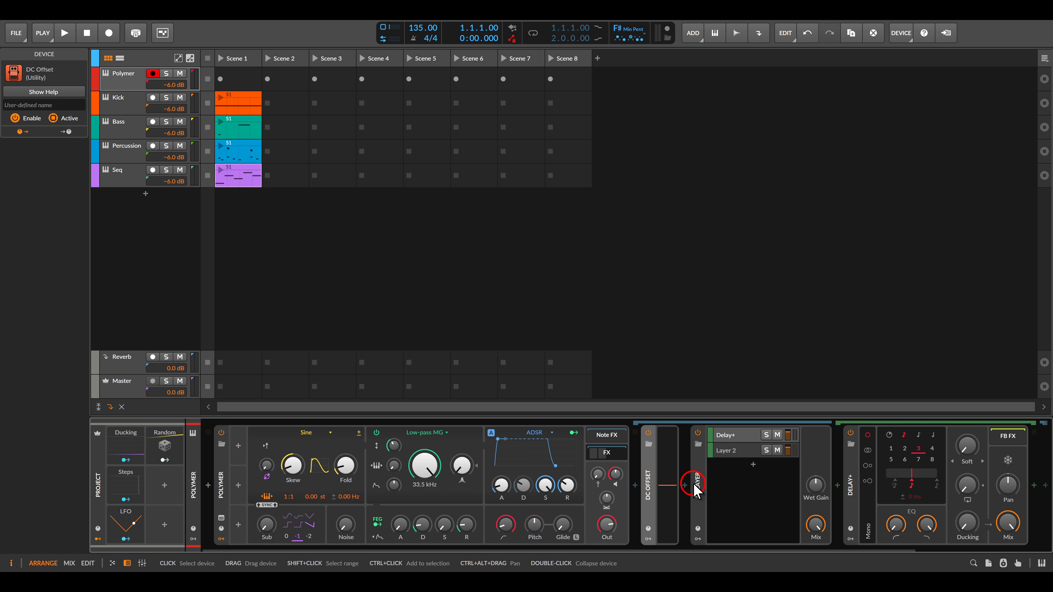
pyautogui.click(648, 538)
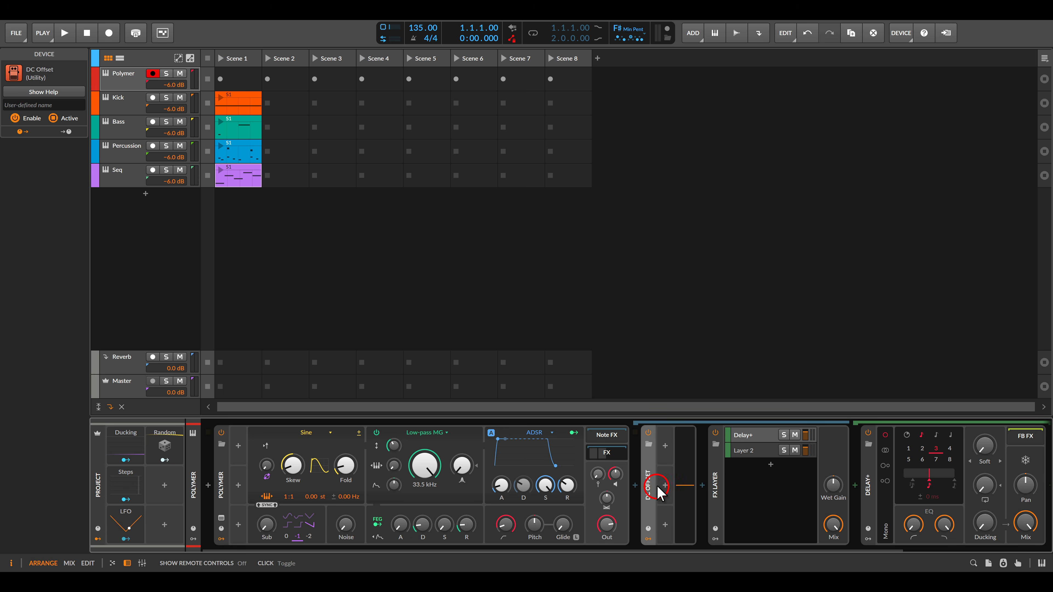
pyautogui.click(664, 447)
pyautogui.doubleClick(810, 138)
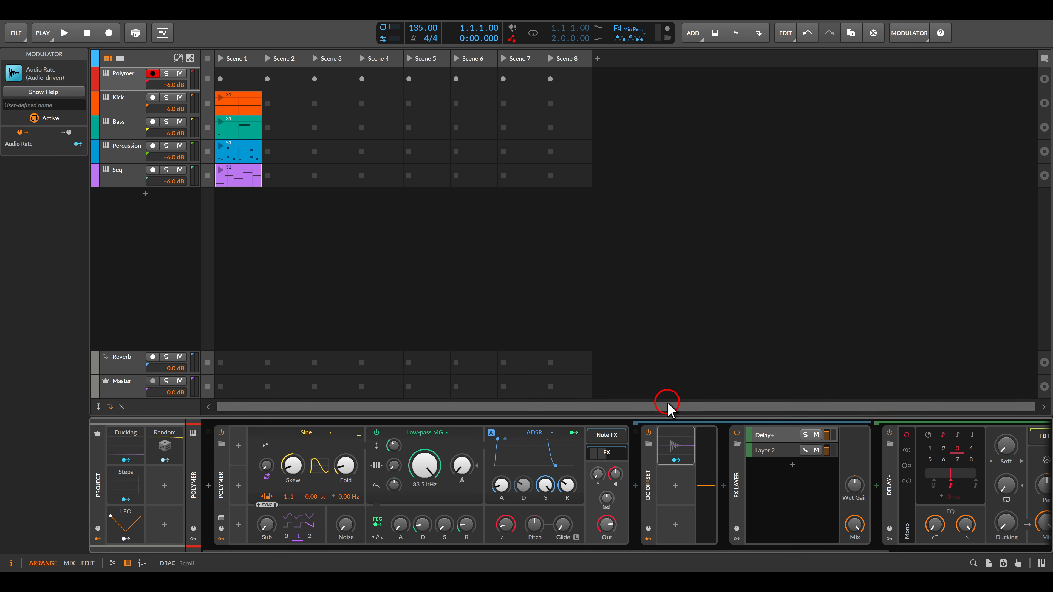
# Step: Set the Audio Rate modulator's source to Delay+ Out from the Delay+ layer of the FX Layer in Polymer's FX chain
pyautogui.click(682, 439)
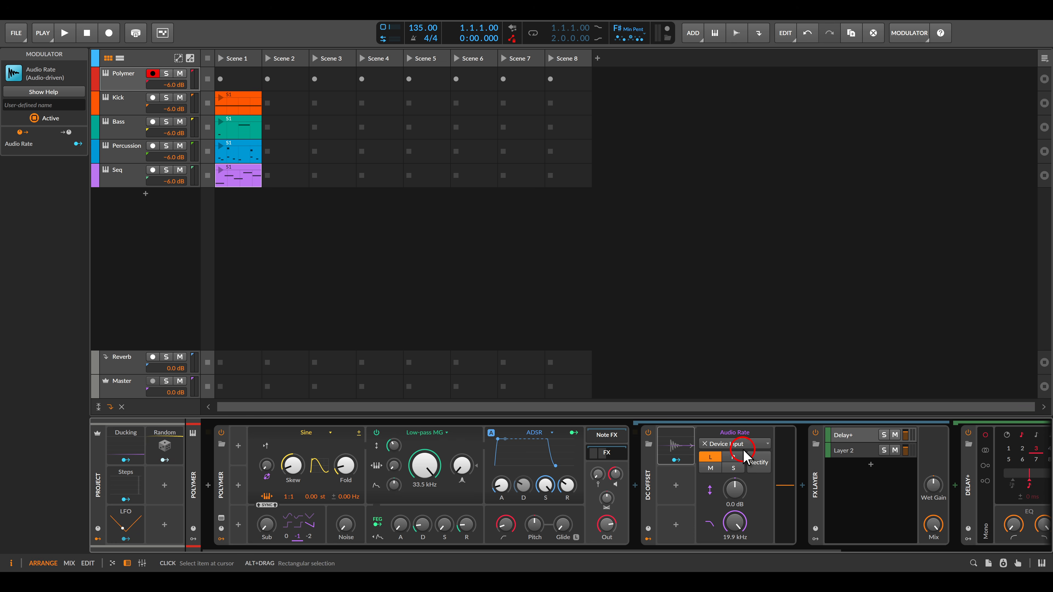
pyautogui.click(730, 443)
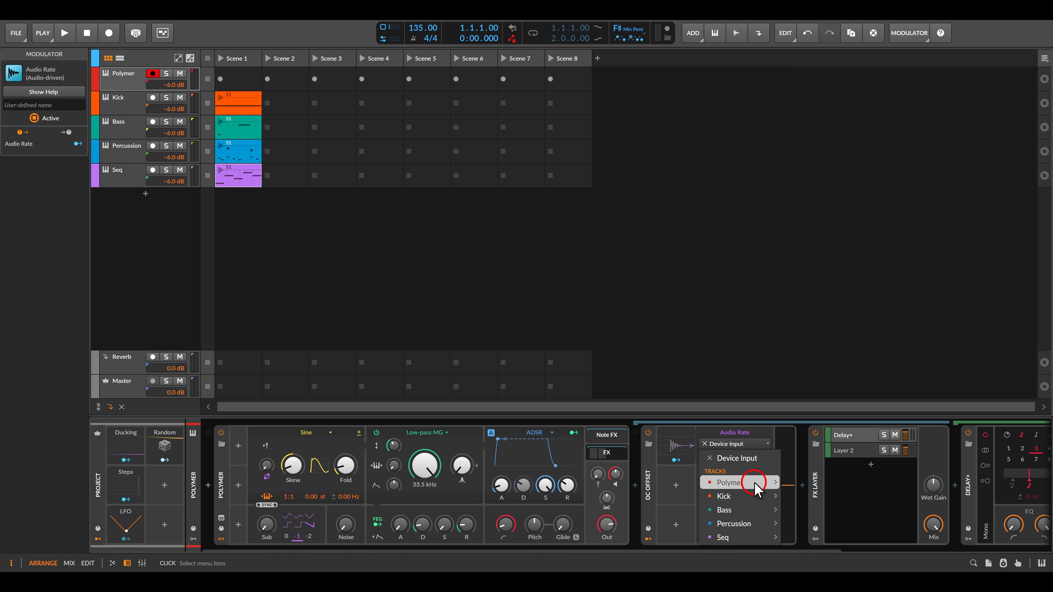
pyautogui.moveTo(762, 483)
pyautogui.click(835, 516)
pyautogui.moveTo(866, 534)
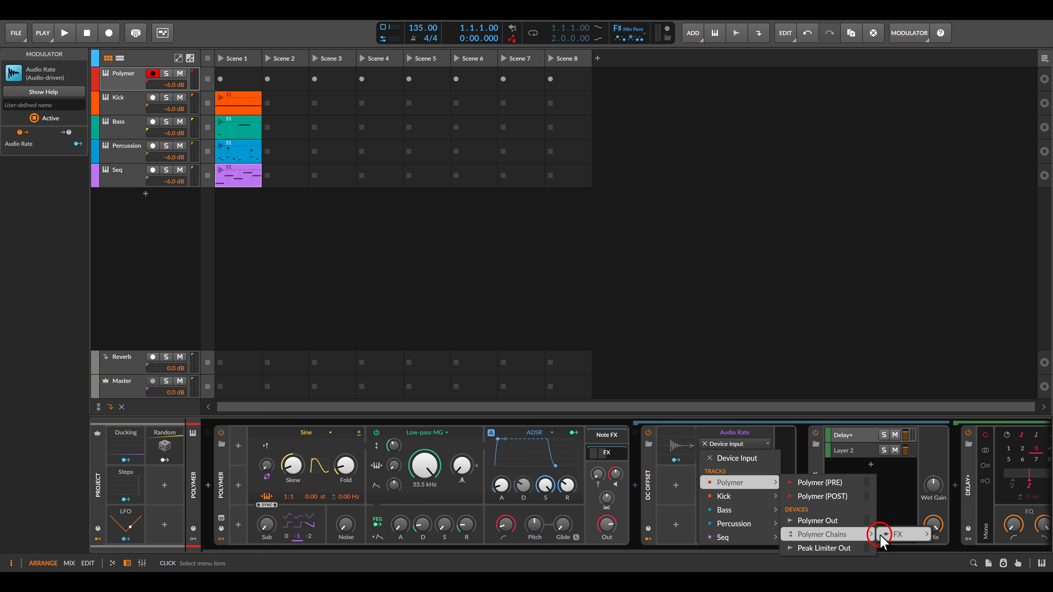
pyautogui.moveTo(922, 534)
pyautogui.moveTo(961, 564)
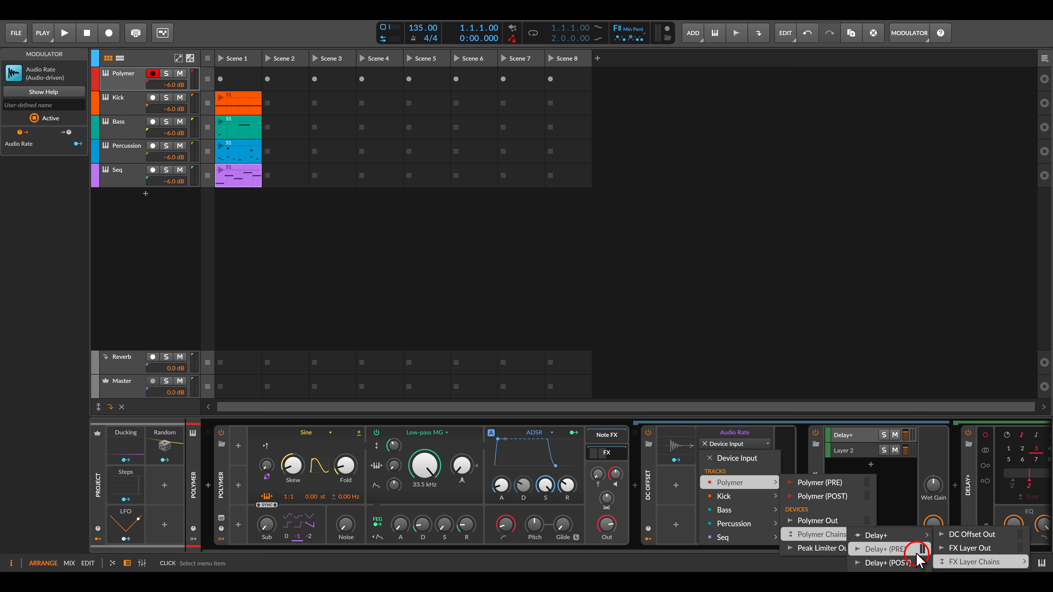
pyautogui.click(953, 536)
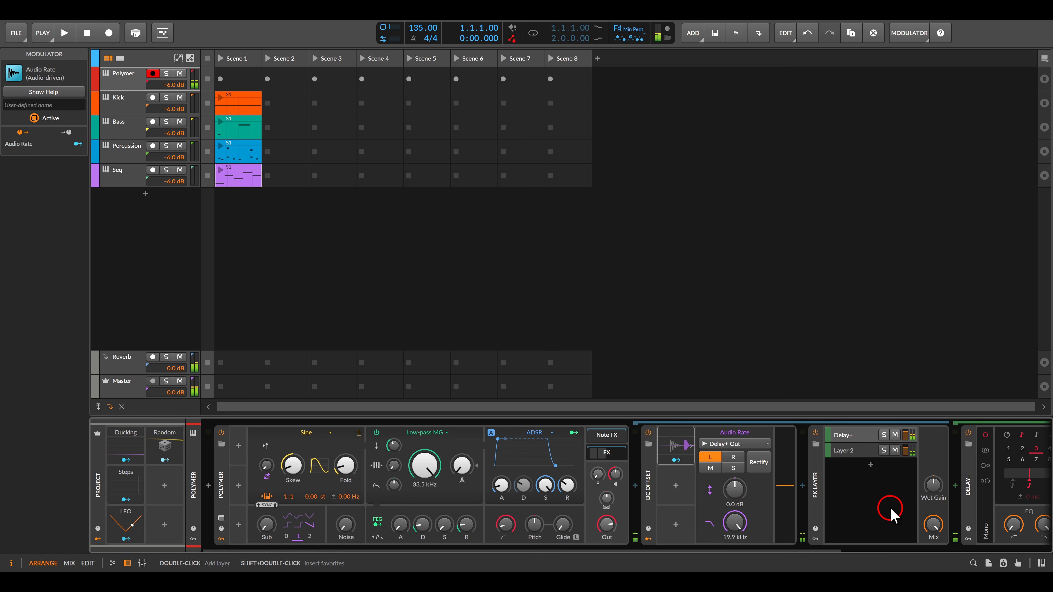
# Step: Map the Audio Rate modulator to the DC Offset device's DC parameter with a modulation amount of 1.005
pyautogui.moveTo(645, 419); pyautogui.dragTo(714, 476)
pyautogui.press('Escape')
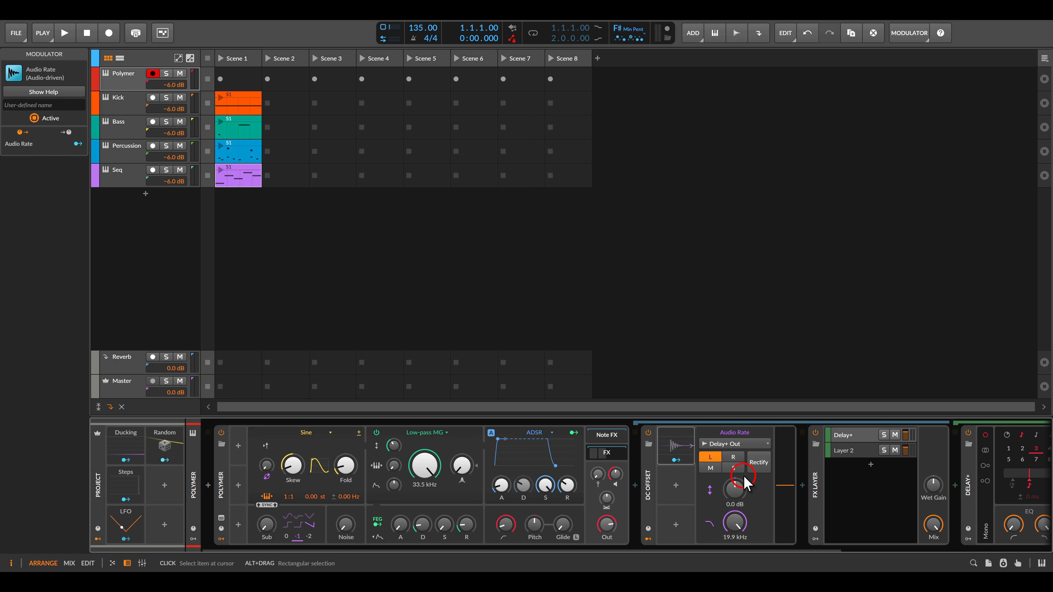
pyautogui.click(690, 462)
pyautogui.moveTo(783, 486); pyautogui.dragTo(783, 482)
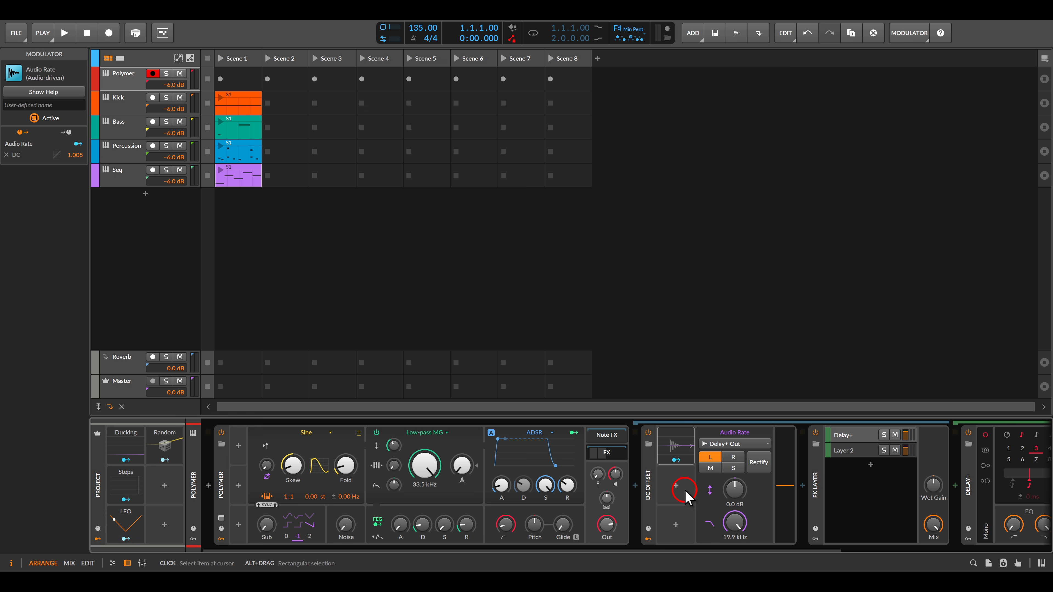
# Step: Sweep the Audio Rate modulator's gain up to about -5.6 dB and bring it back down to -24.0 dB
pyautogui.hotkey('ctrl', '2')
pyautogui.moveTo(707, 466)
pyautogui.mouseDown()
pyautogui.moveTo(762, 515)
pyautogui.moveTo(734, 498)
pyautogui.moveTo(734, 514)
pyautogui.moveTo(734, 489)
pyautogui.mouseUp()
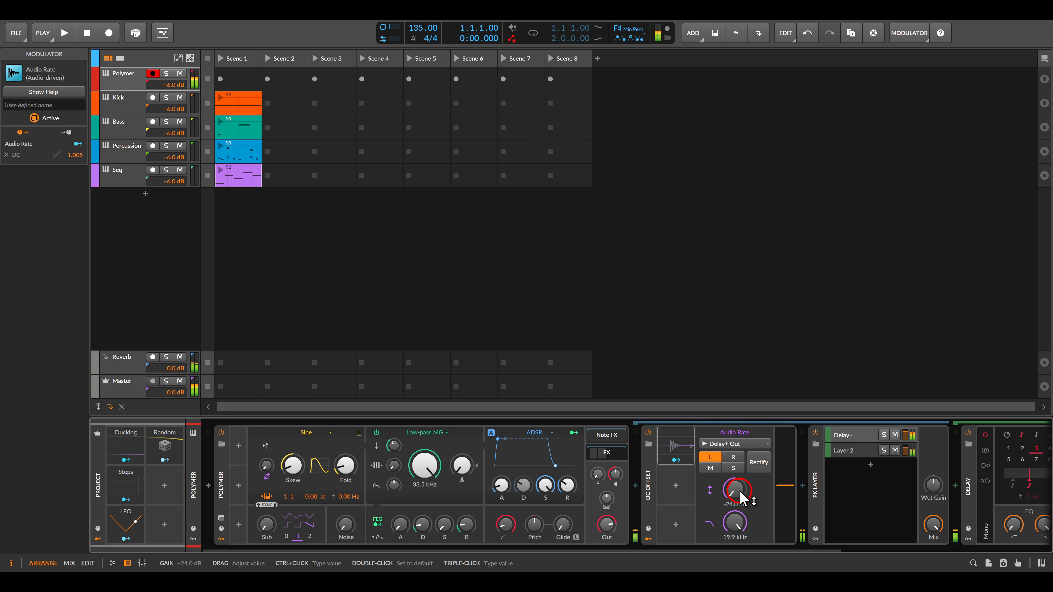
pyautogui.moveTo(736, 489); pyautogui.dragTo(741, 497)
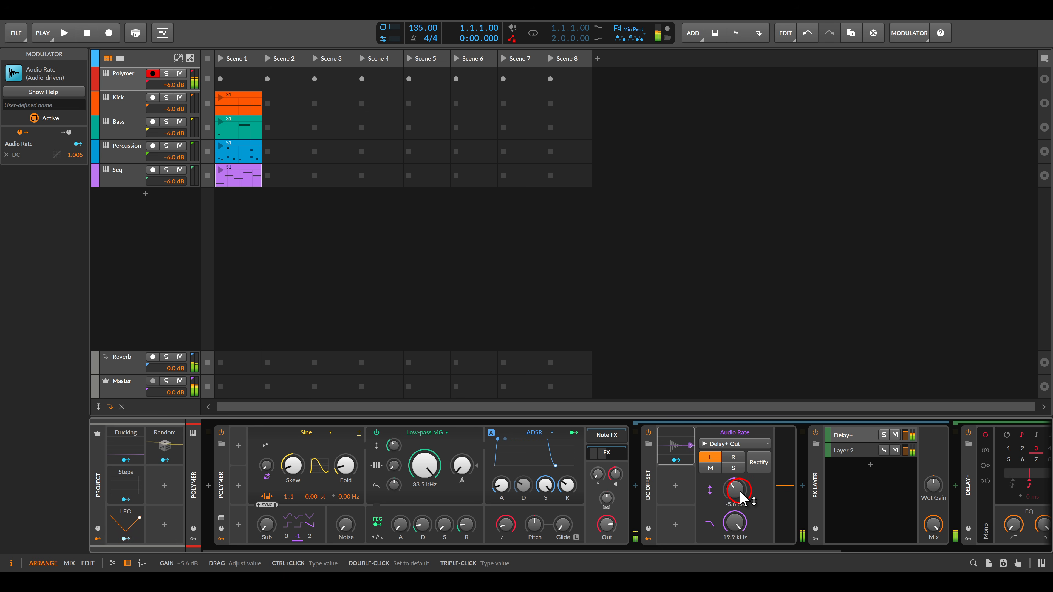
pyautogui.moveTo(739, 491); pyautogui.dragTo(748, 501)
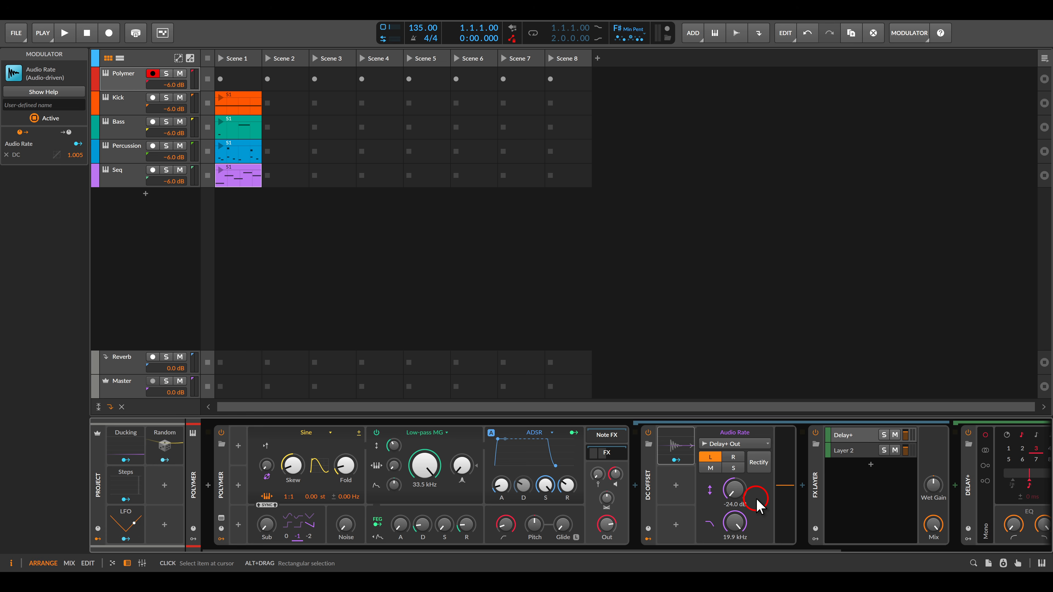
# Step: Launch the Kick track's Scene 1 clip and select the Dry layer in its FX Layer
pyautogui.click(124, 104)
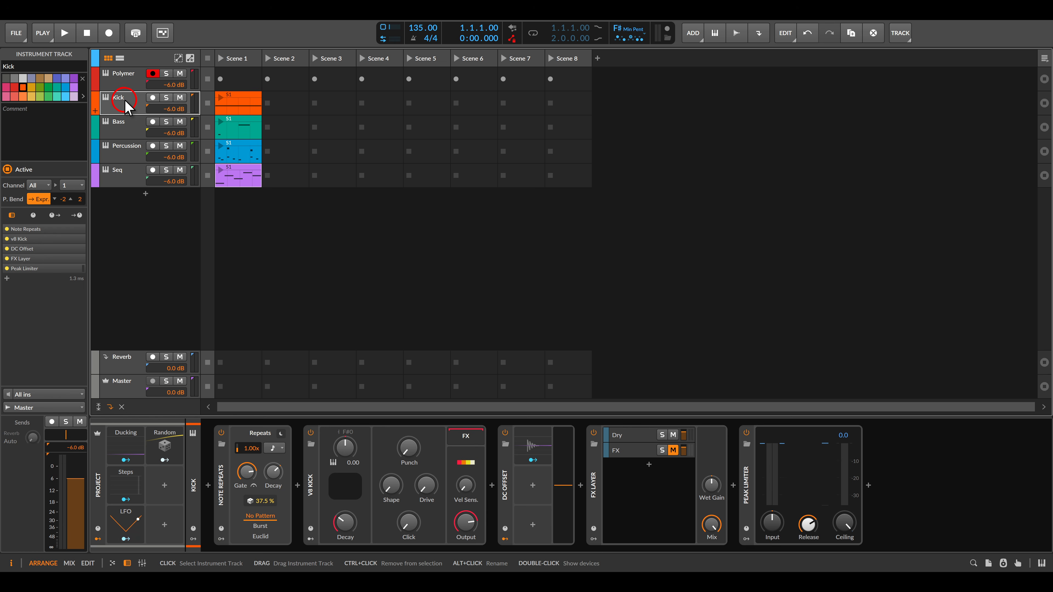
pyautogui.click(220, 99)
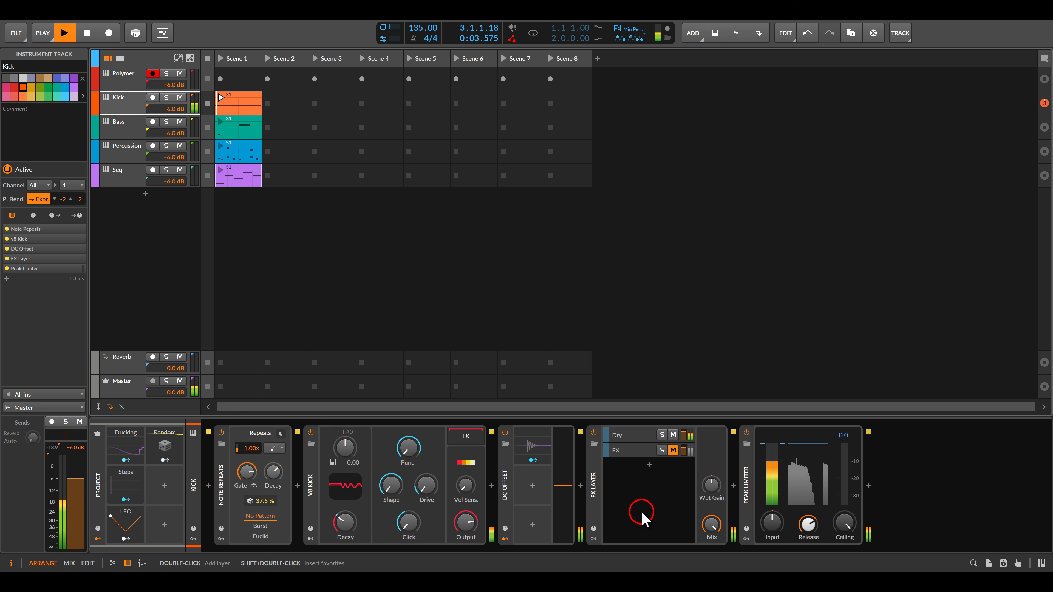
pyautogui.click(632, 436)
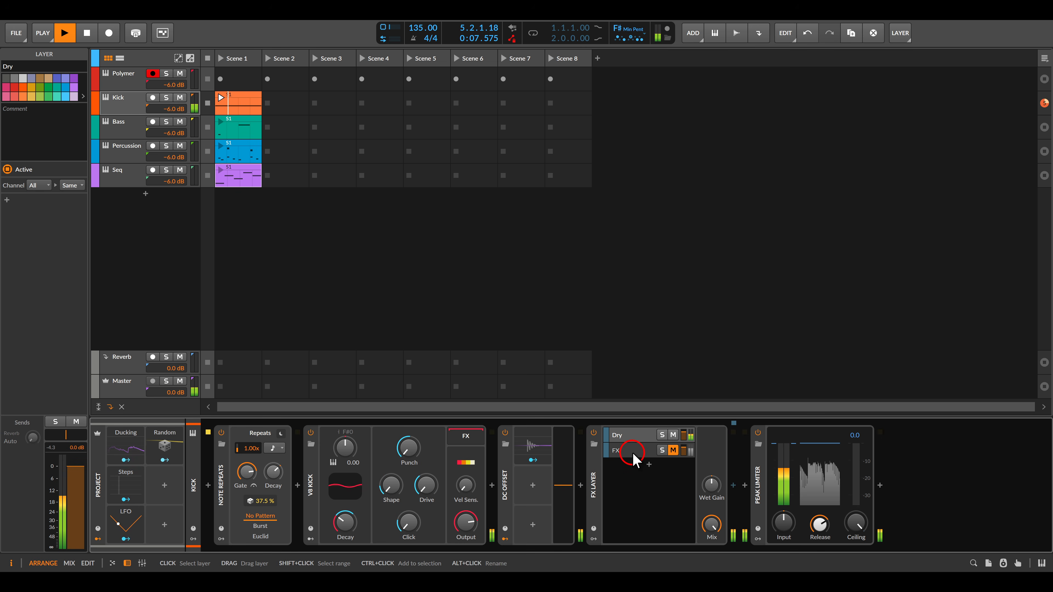
# Step: Show the devices of the FX layer in the Kick's FX Layer and unmute that layer
pyautogui.click(633, 452)
pyautogui.moveTo(654, 500); pyautogui.dragTo(547, 494)
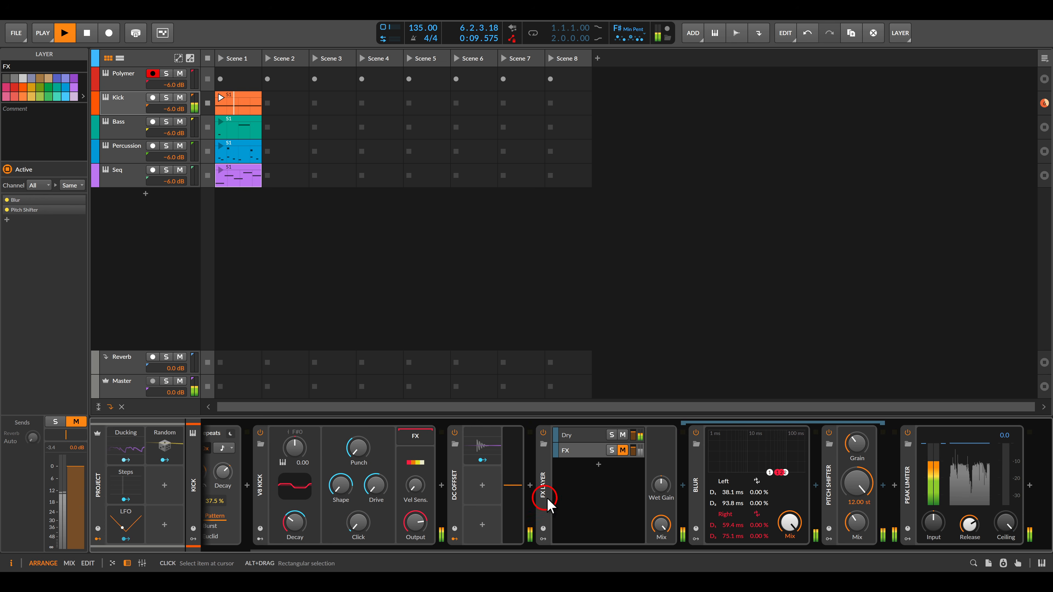
pyautogui.click(623, 450)
pyautogui.click(612, 492)
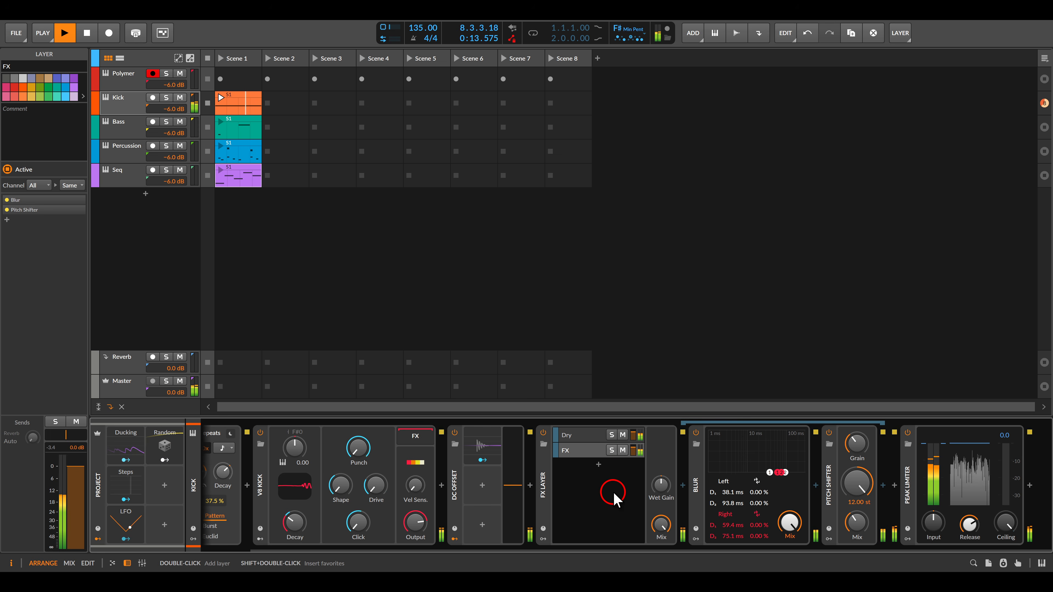
# Step: Open the Audio Rate modulator on the Kick's DC Offset and sweep its gain to about -5.3 dB and back to -24.0 dB
pyautogui.click(454, 477)
pyautogui.click(481, 447)
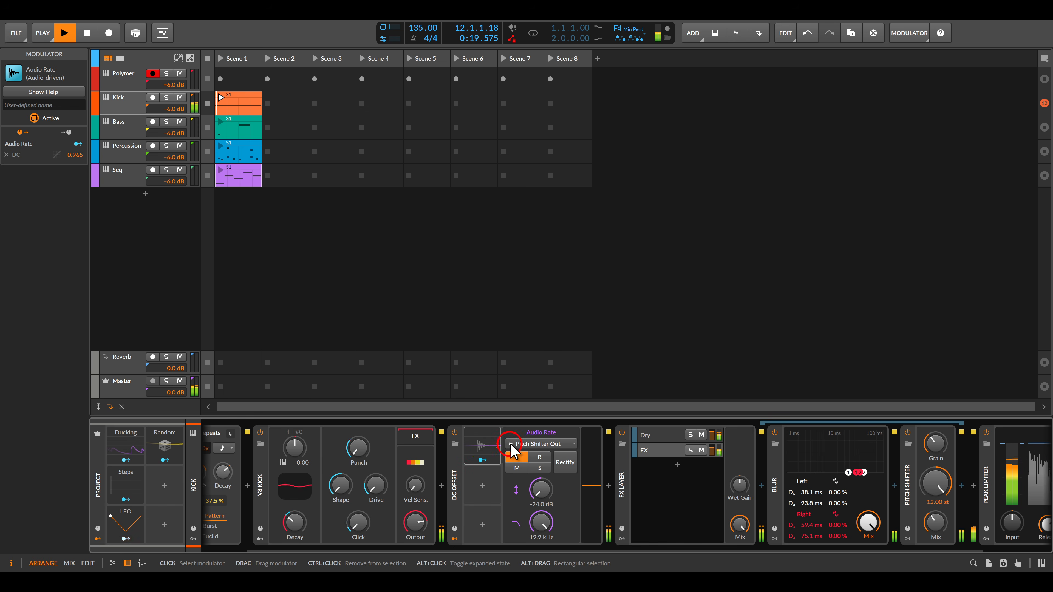
pyautogui.moveTo(501, 429); pyautogui.dragTo(575, 465)
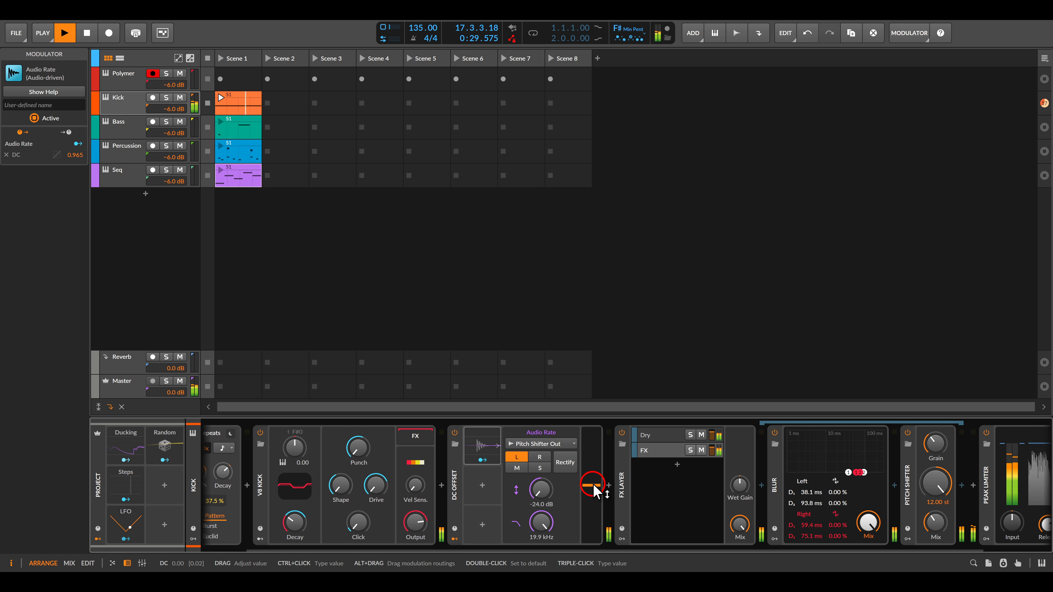
pyautogui.moveTo(541, 490); pyautogui.dragTo(541, 487)
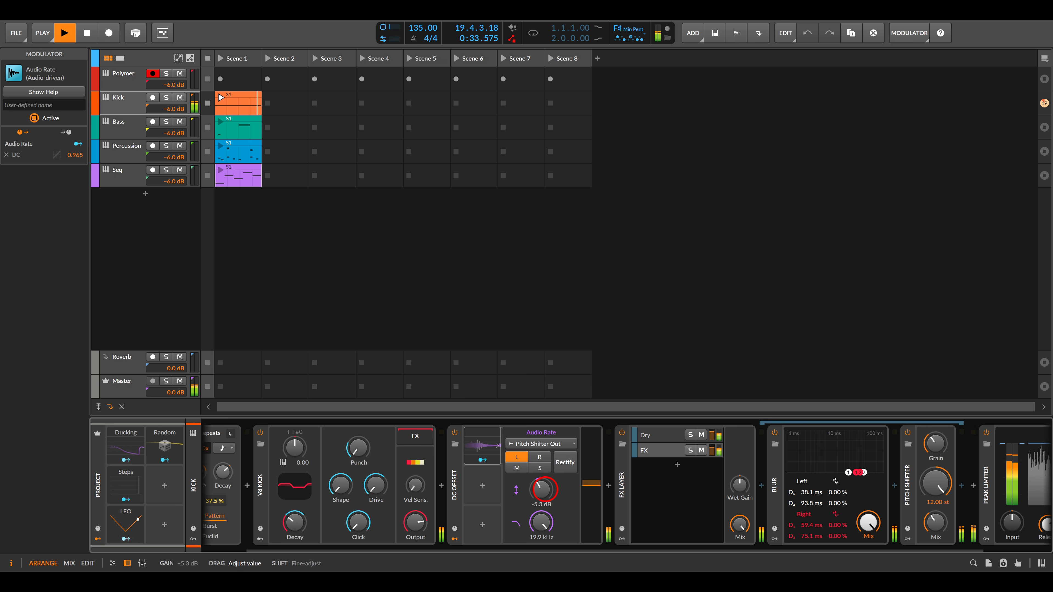
pyautogui.moveTo(541, 489)
pyautogui.mouseDown()
pyautogui.moveTo(541, 502)
pyautogui.moveTo(541, 482)
pyautogui.moveTo(548, 496)
pyautogui.mouseUp()
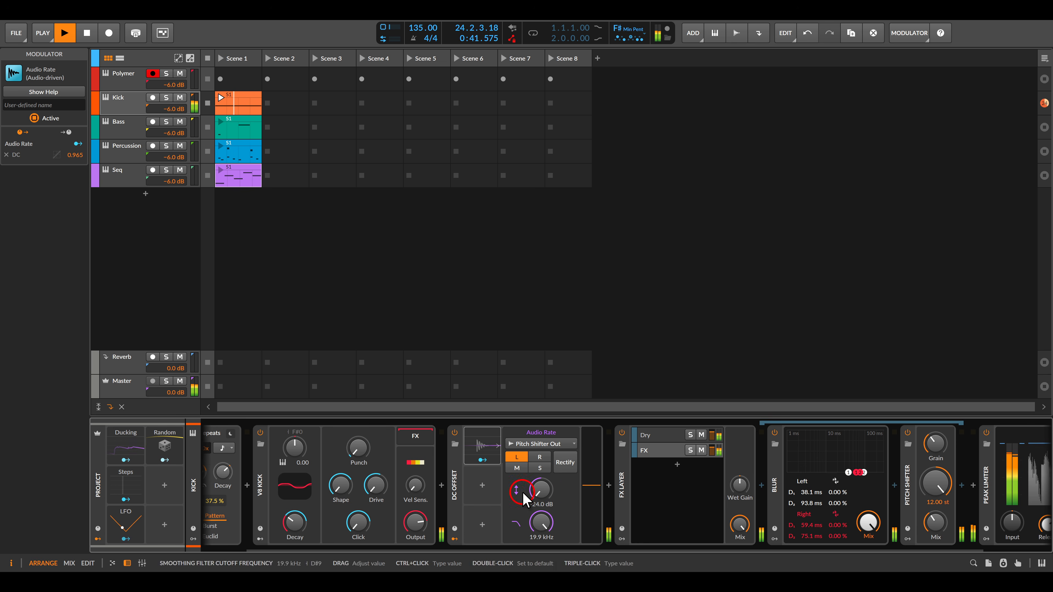
# Step: Switch the Kick's Audio Rate channel selection to M and raise its gain to about -5.6 dB
pyautogui.click(510, 445)
pyautogui.click(517, 456)
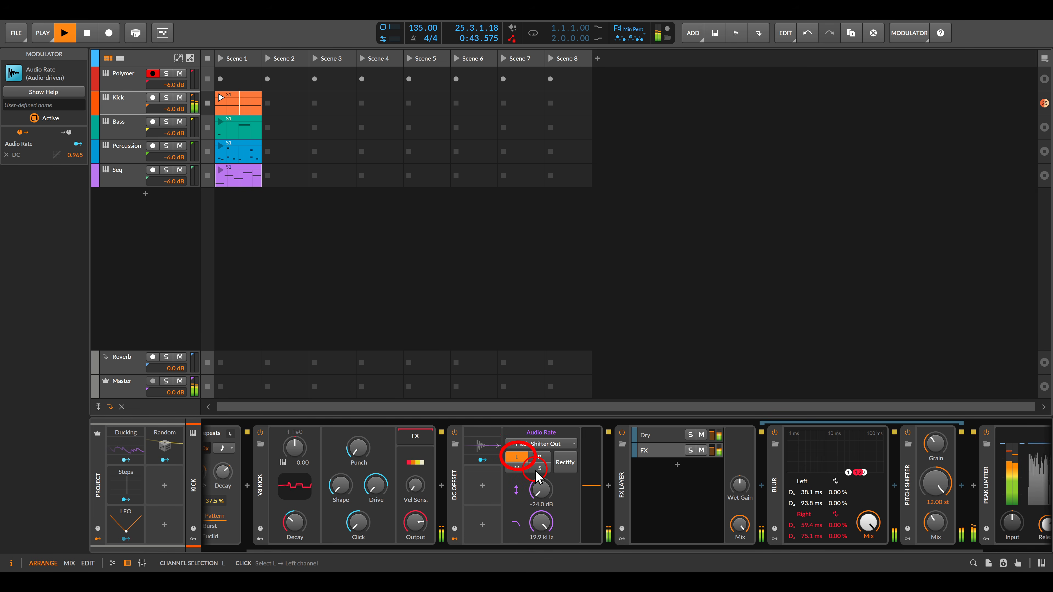
pyautogui.click(539, 468)
pyautogui.click(517, 468)
pyautogui.moveTo(541, 490)
pyautogui.mouseDown()
pyautogui.moveTo(541, 481)
pyautogui.moveTo(541, 490)
pyautogui.mouseUp()
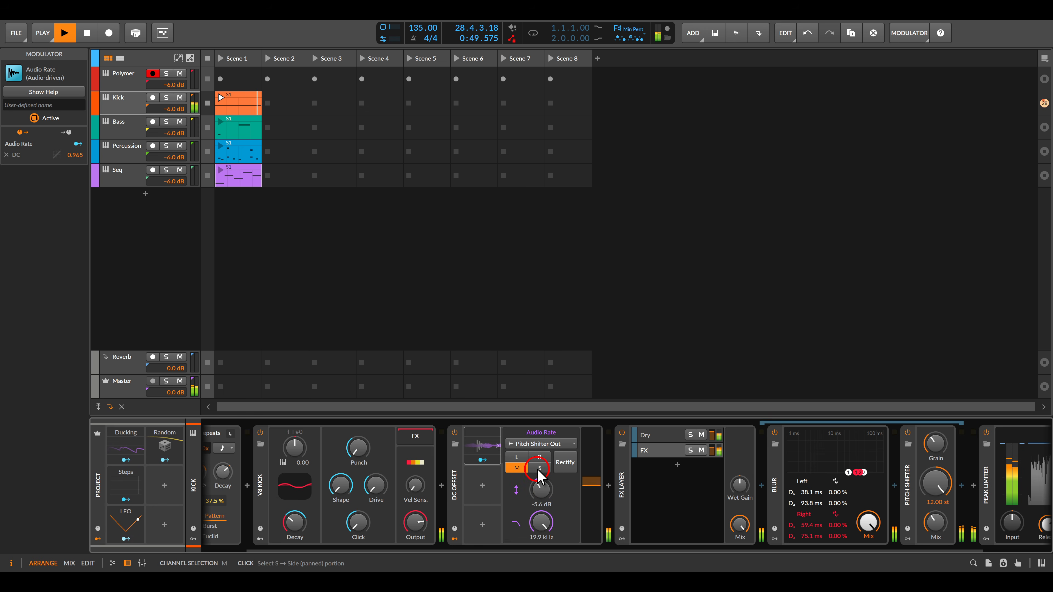
# Step: Set the Kick's Audio Rate modulator to channel S with about -4.8 dB gain, and try Rectify on and off
pyautogui.click(539, 467)
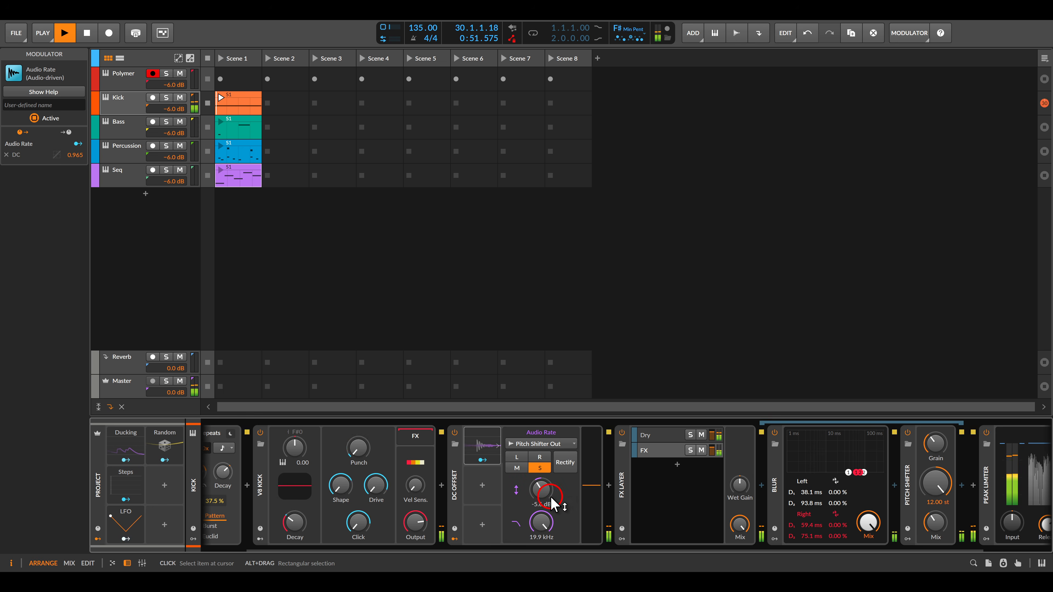
pyautogui.moveTo(543, 491); pyautogui.dragTo(544, 491)
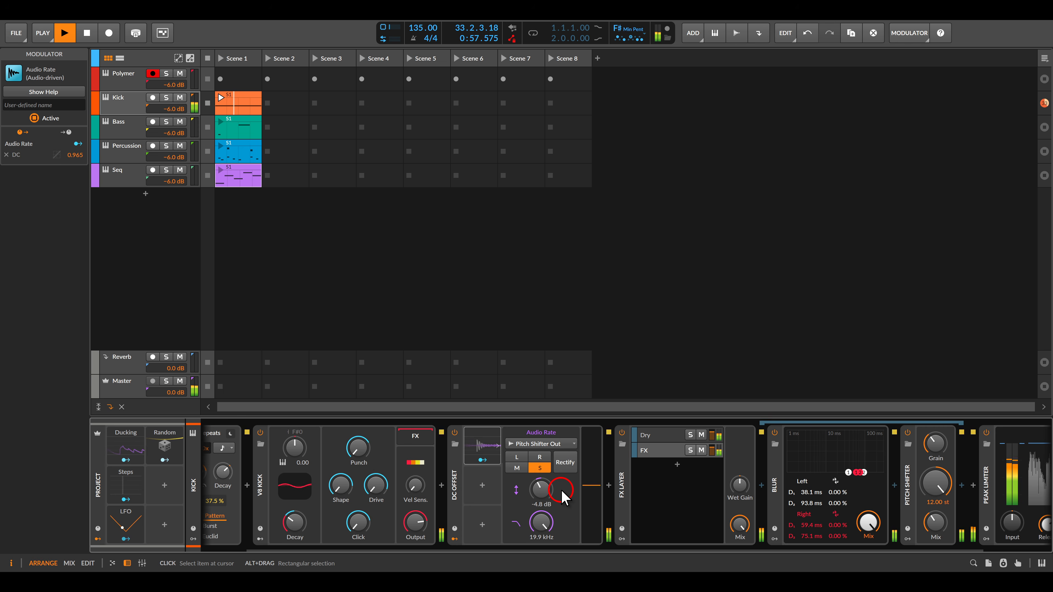
pyautogui.click(563, 467)
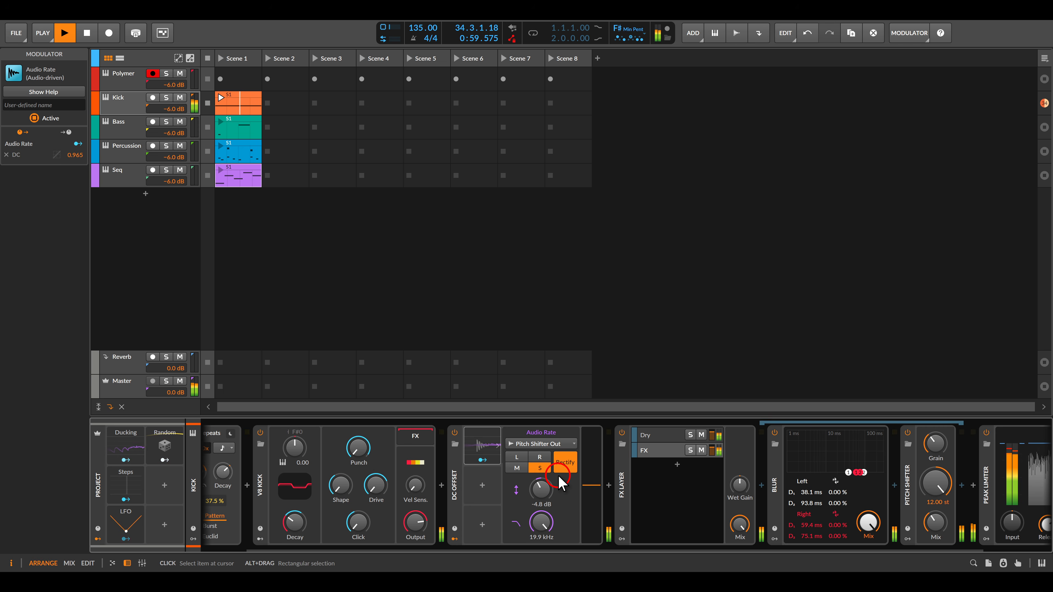
pyautogui.click(566, 473)
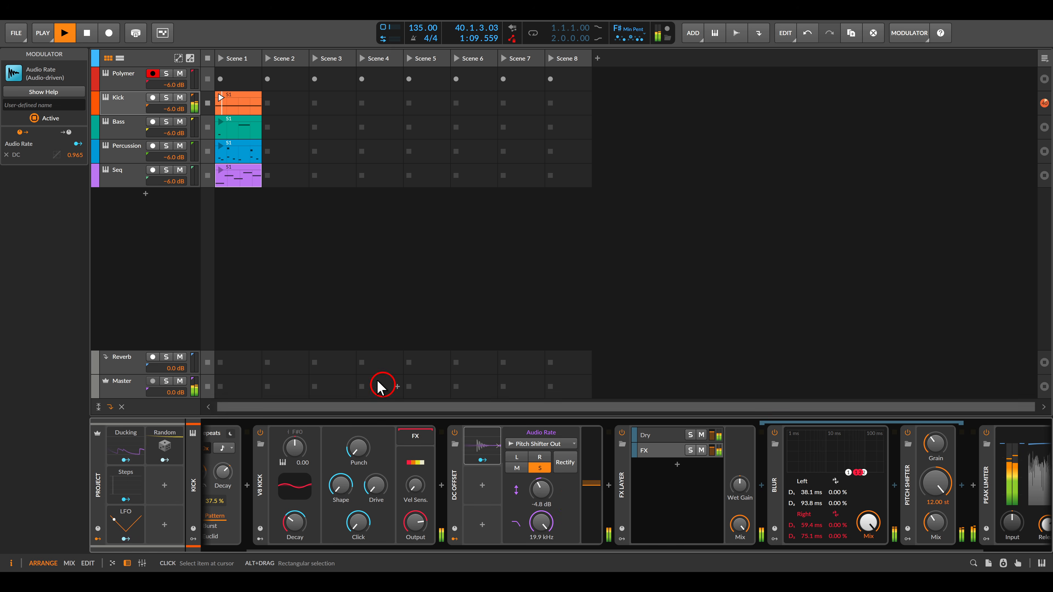
# Step: Solo the Bass track and launch its Scene 1 clip
pyautogui.click(126, 129)
pyautogui.click(166, 121)
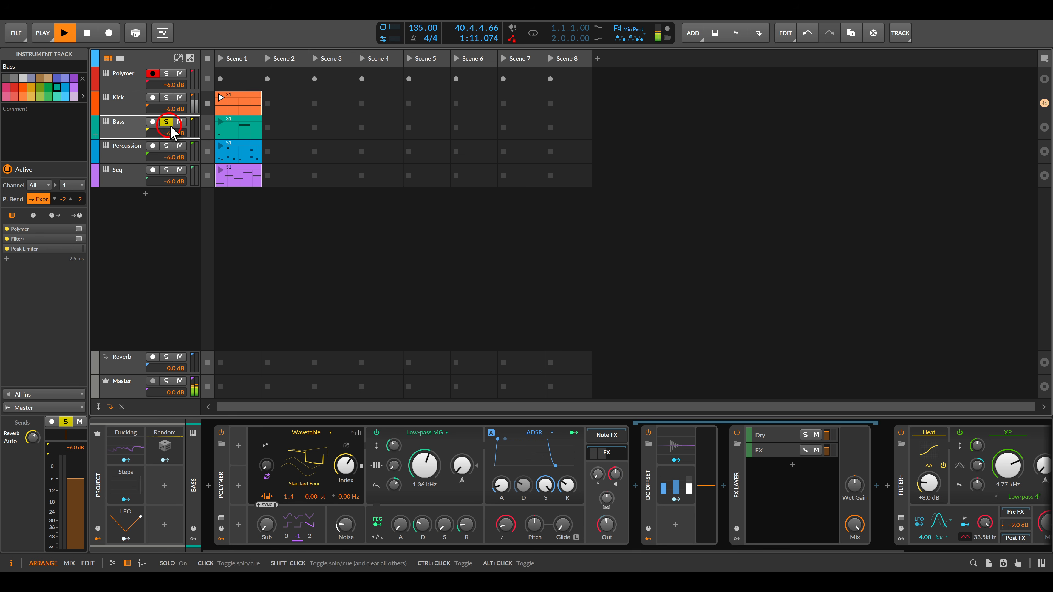
pyautogui.click(221, 122)
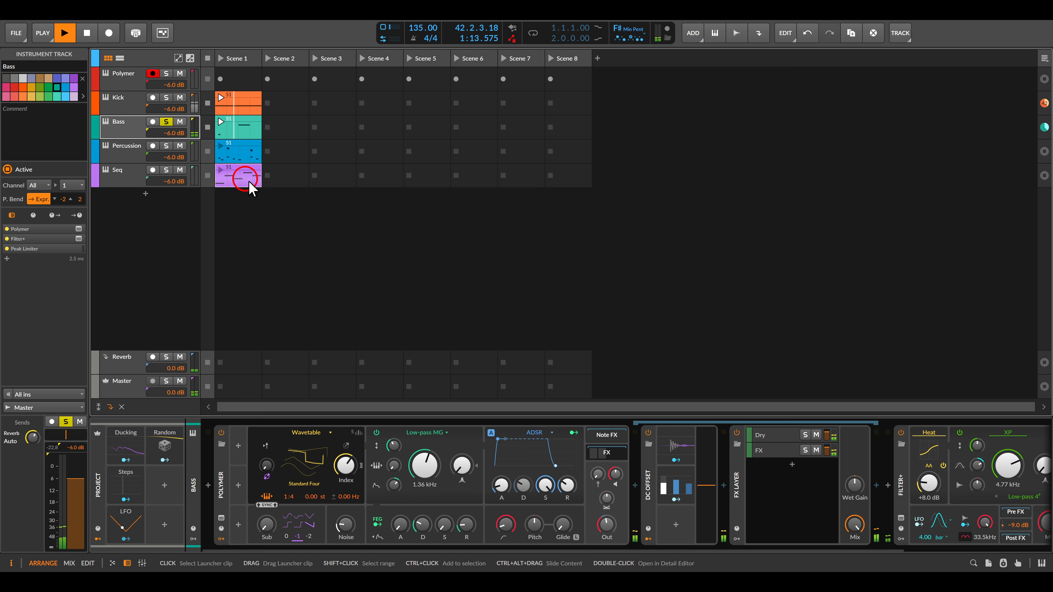
# Step: Select the Dry and FX layers in the Bass track's FX Layer and look through the FX layer's device chain
pyautogui.hscroll(3, 740, 493)
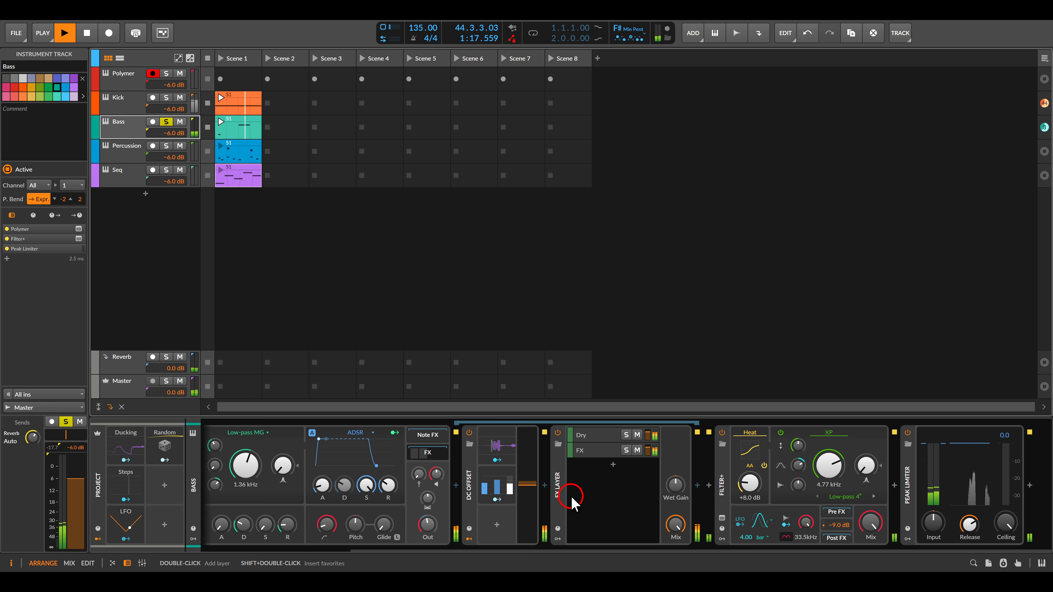
pyautogui.click(597, 452)
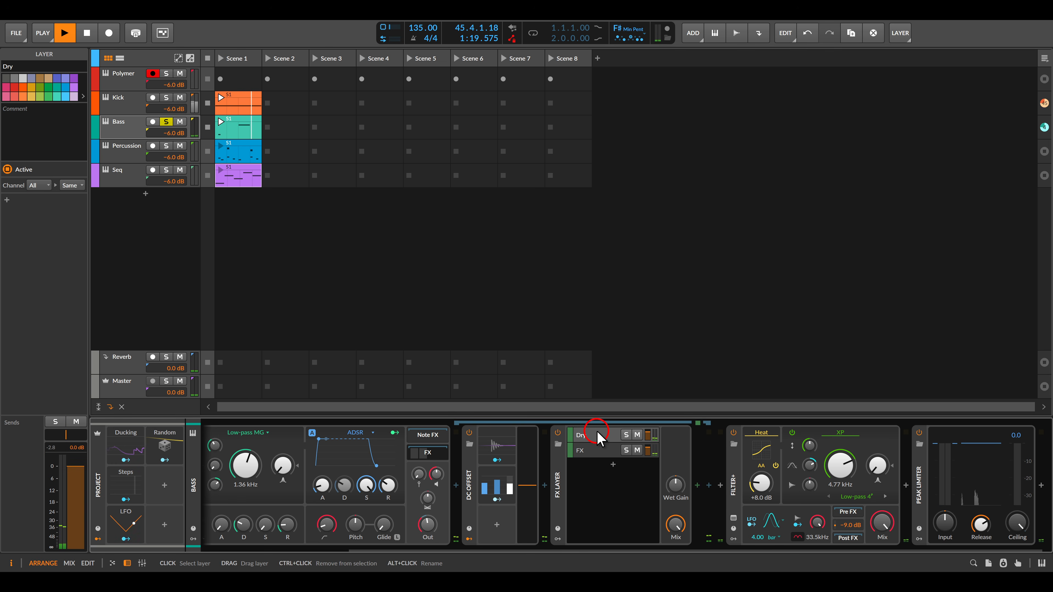
pyautogui.hscroll(4, 606, 470)
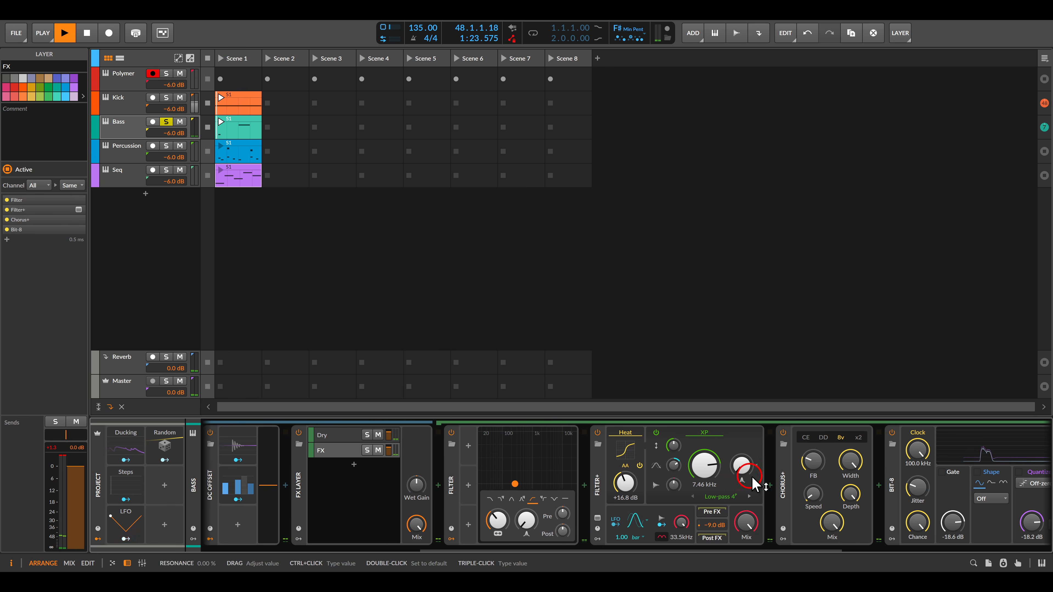
pyautogui.hscroll(3, 822, 482)
pyautogui.moveTo(704, 472); pyautogui.dragTo(643, 474)
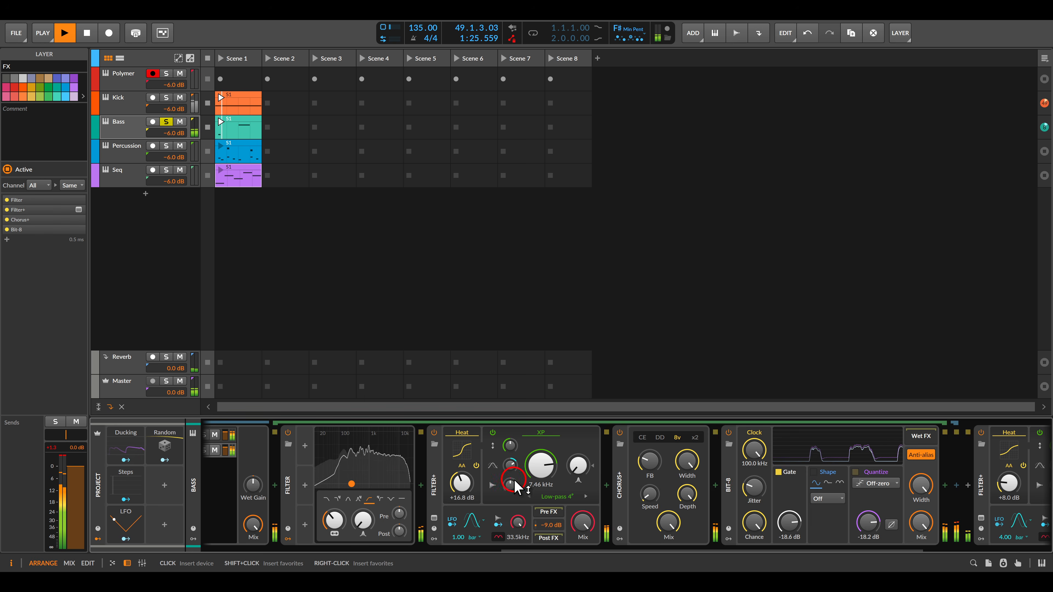
pyautogui.moveTo(283, 474); pyautogui.dragTo(760, 465)
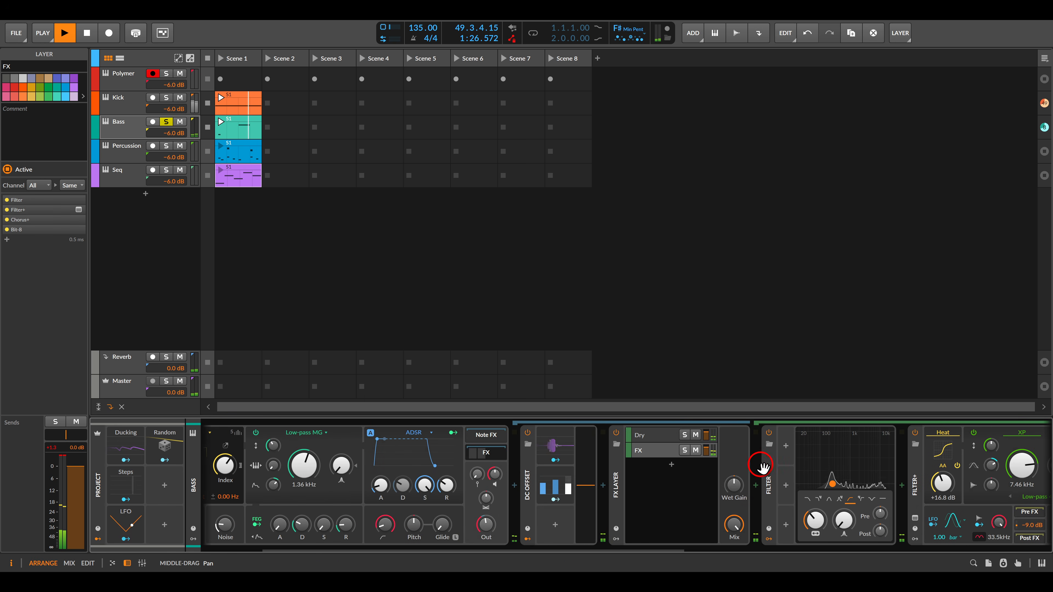
# Step: Vary the gain of the Audio Rate modulator on the Bass's DC Offset, return it to -24.0 dB, and unsolo the Bass track
pyautogui.click(552, 446)
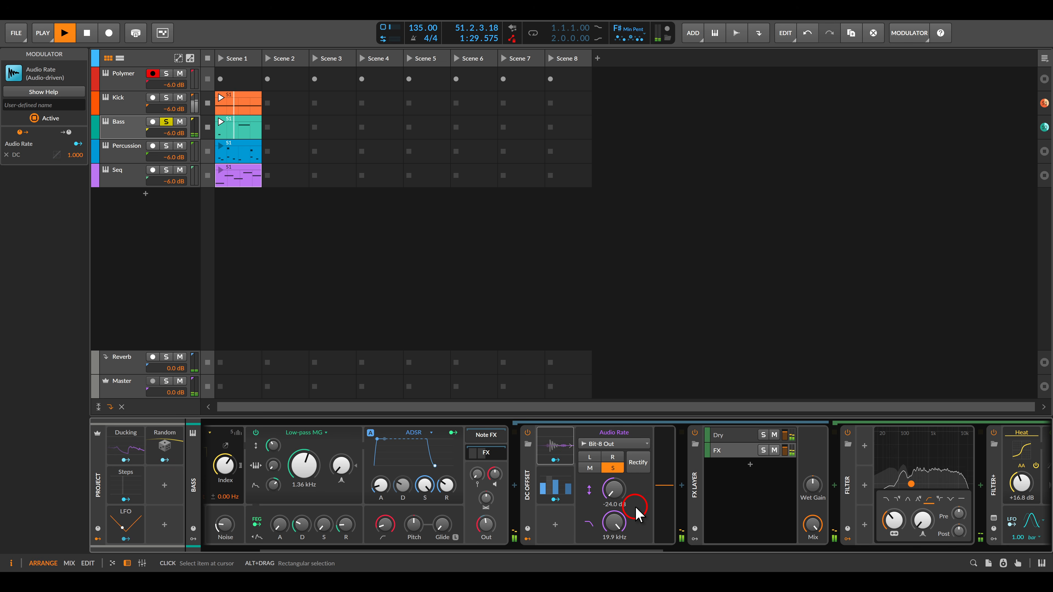
pyautogui.click(641, 502)
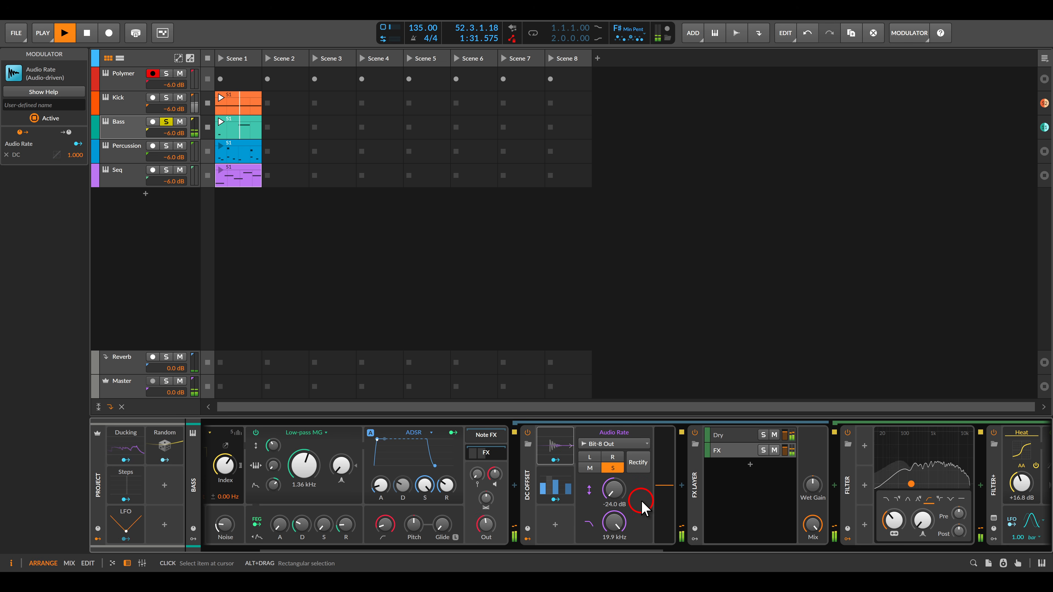
pyautogui.click(642, 486)
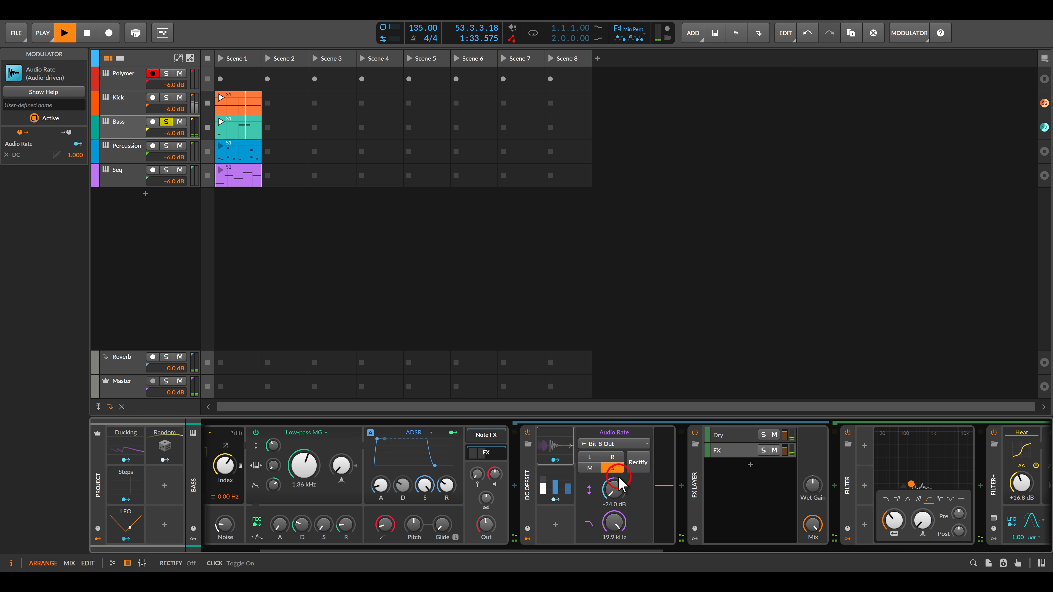
pyautogui.moveTo(612, 489); pyautogui.dragTo(648, 514)
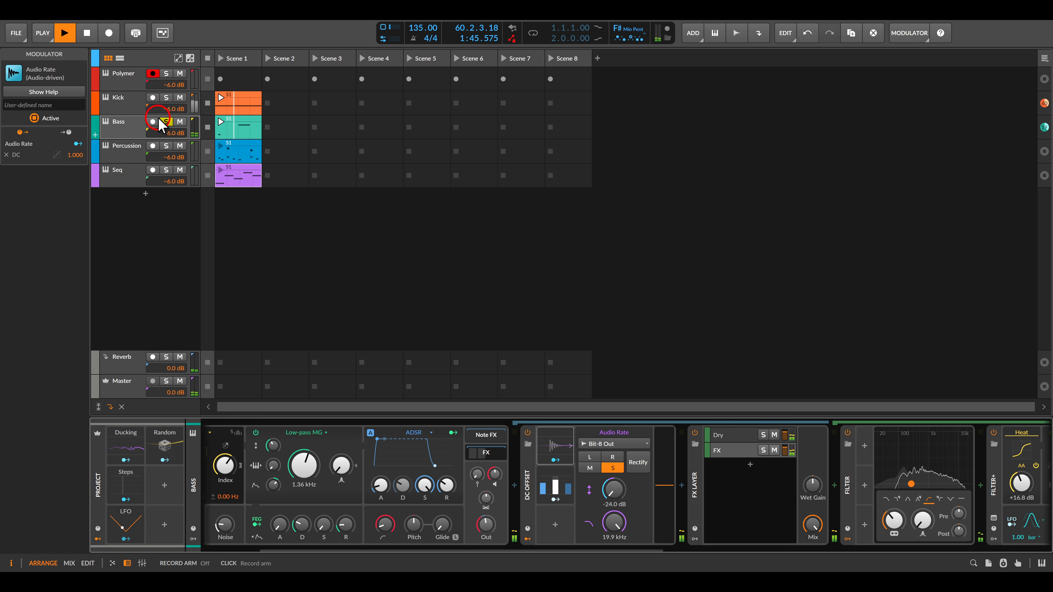
pyautogui.click(166, 122)
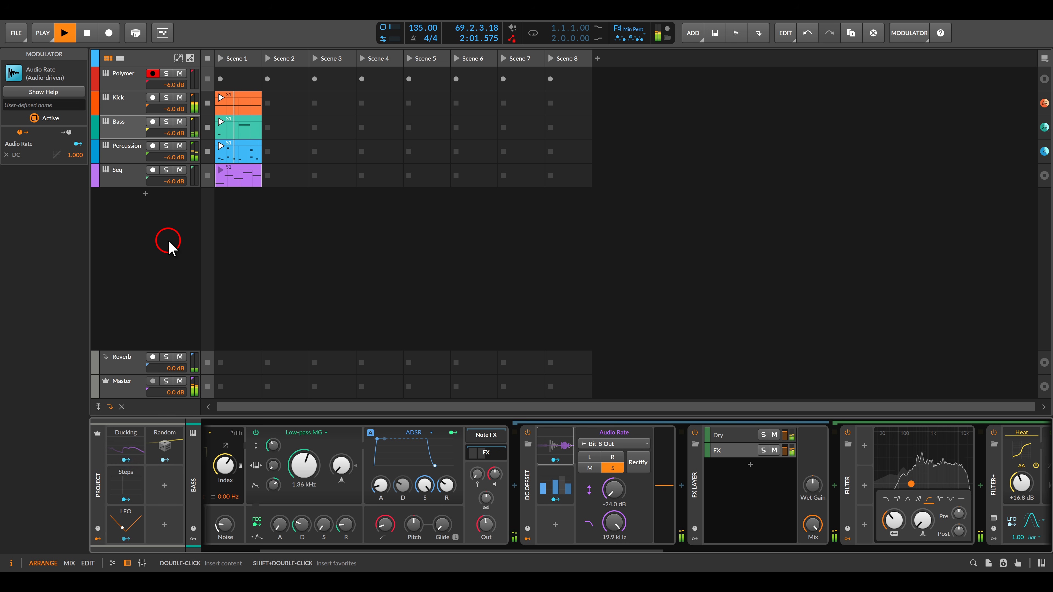
# Step: Solo the Seq track, launch its Scene 1 clip and bring its DC Offset and FX Layer devices into view
pyautogui.click(128, 183)
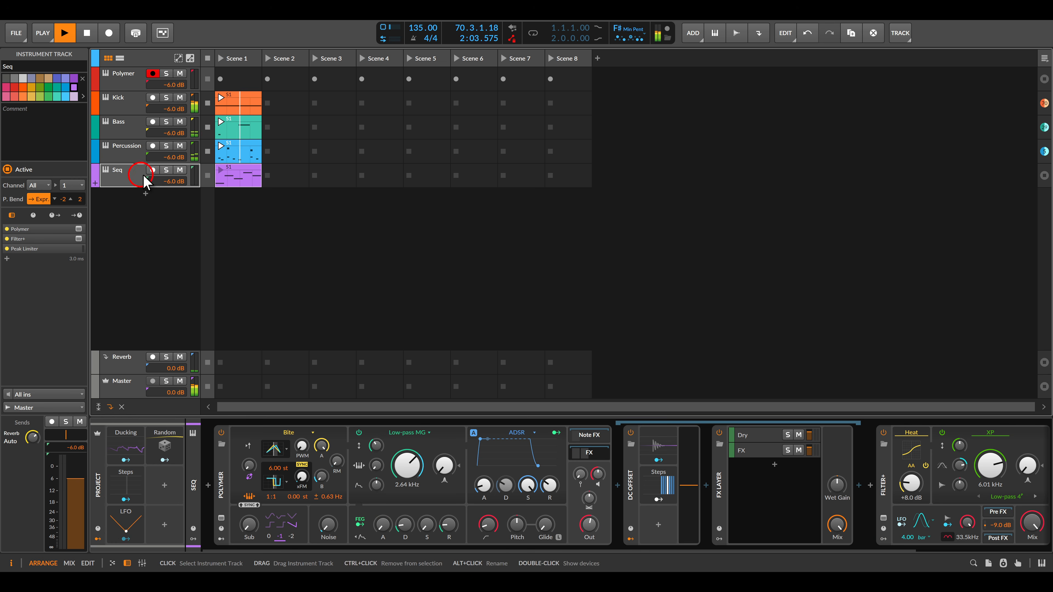
pyautogui.click(167, 170)
pyautogui.click(218, 170)
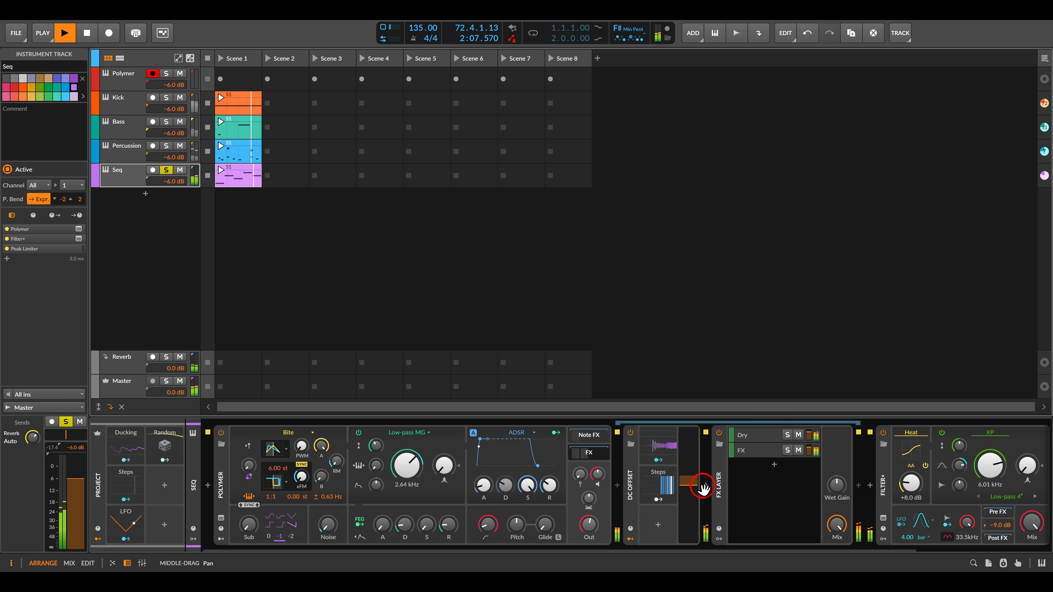
pyautogui.moveTo(703, 488); pyautogui.dragTo(438, 488)
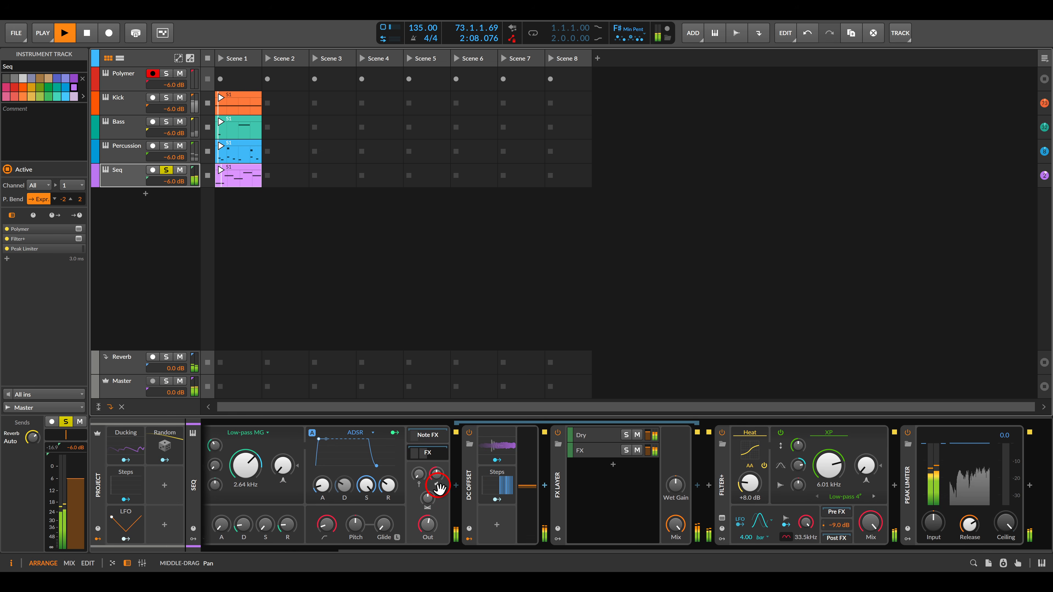
# Step: Select the FX layer in the Seq track's FX Layer and look through its device chain
pyautogui.click(593, 452)
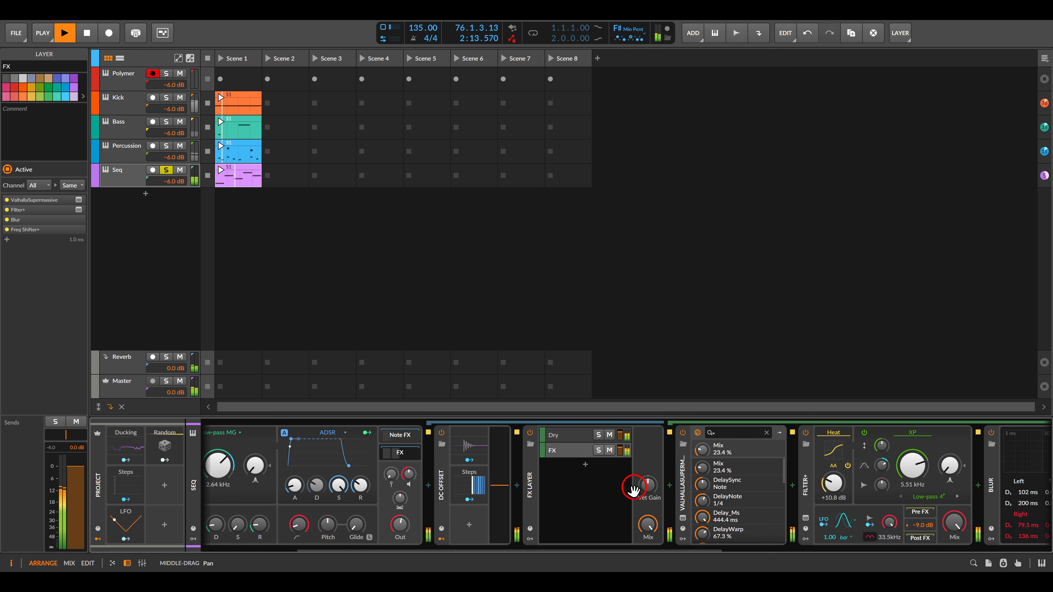
pyautogui.moveTo(634, 489); pyautogui.dragTo(420, 490)
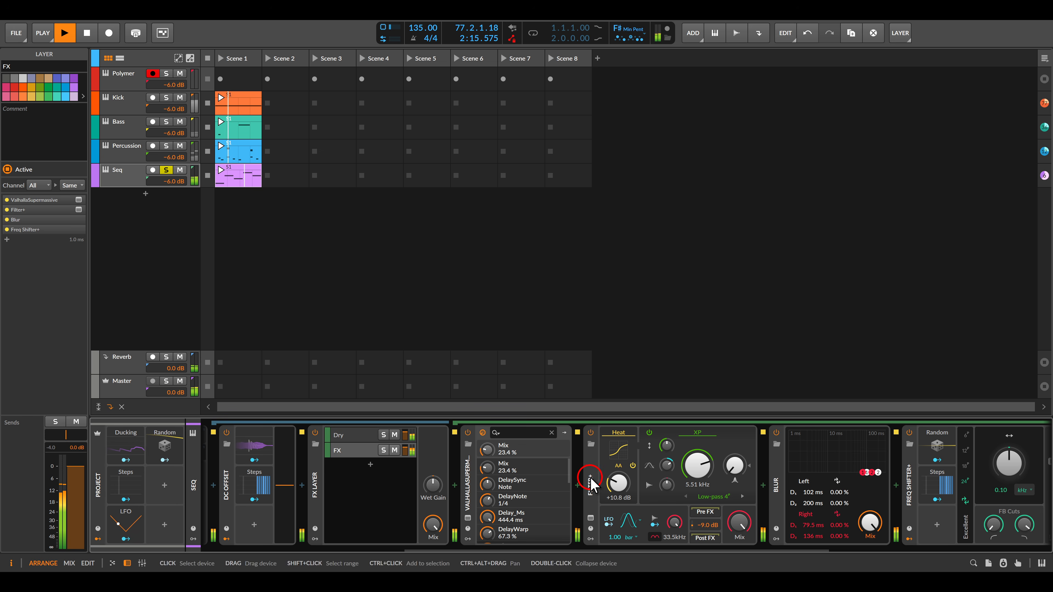
pyautogui.moveTo(858, 489); pyautogui.dragTo(669, 499)
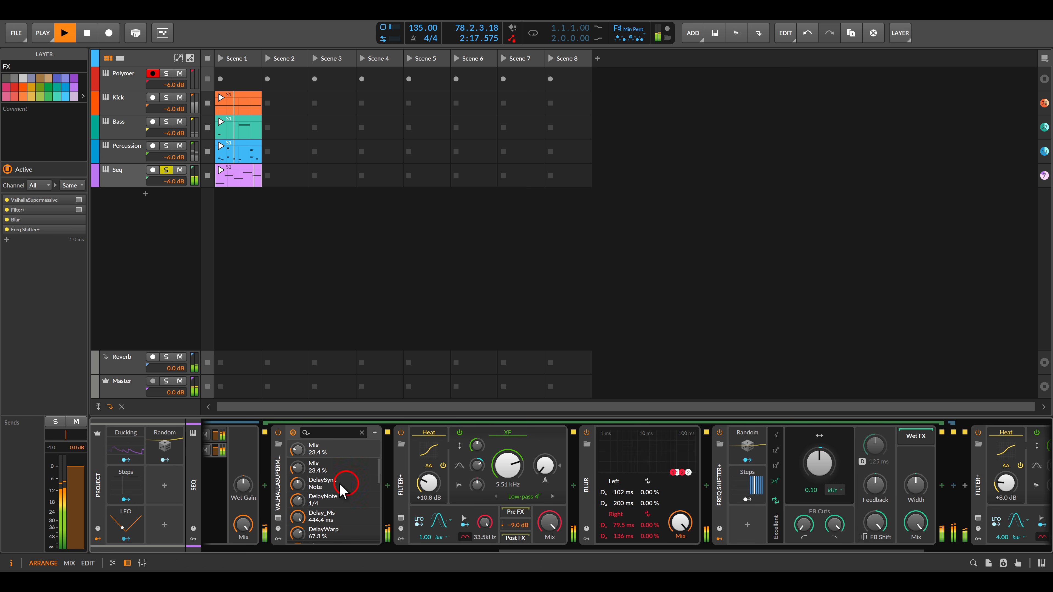
pyautogui.moveTo(342, 489); pyautogui.dragTo(668, 483)
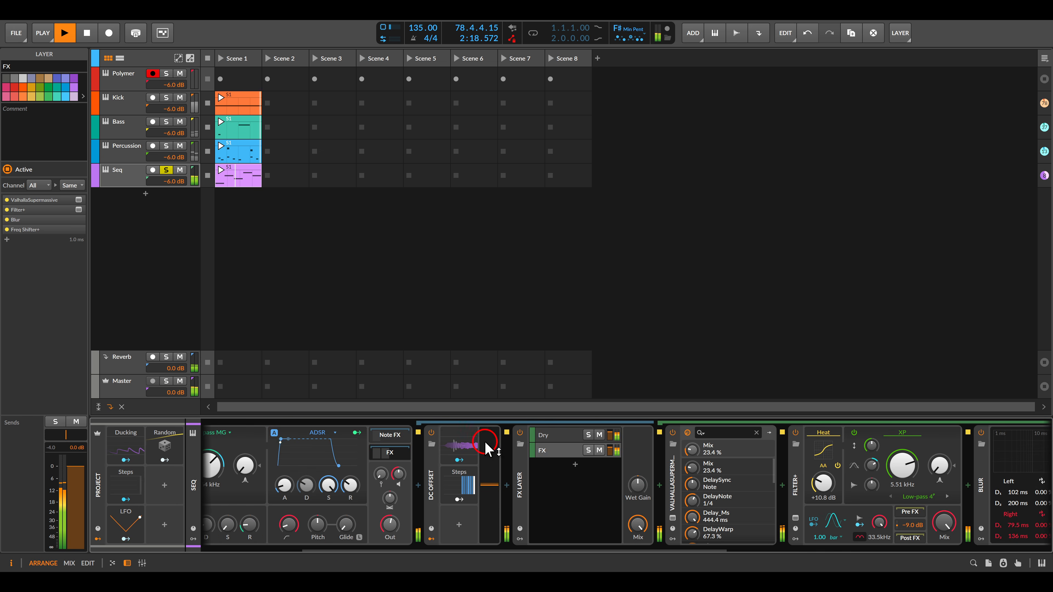
# Step: Show the Audio Rate modulator's settings on the Seq track's DC Offset, then unsolo the Seq track
pyautogui.click(458, 448)
pyautogui.click(500, 477)
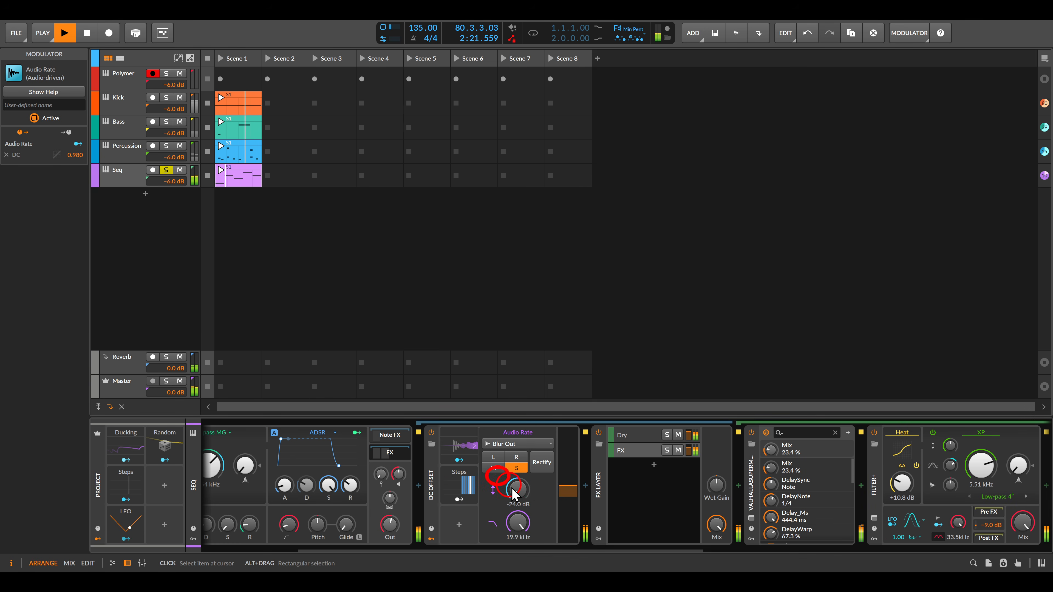
pyautogui.moveTo(512, 488); pyautogui.dragTo(552, 519)
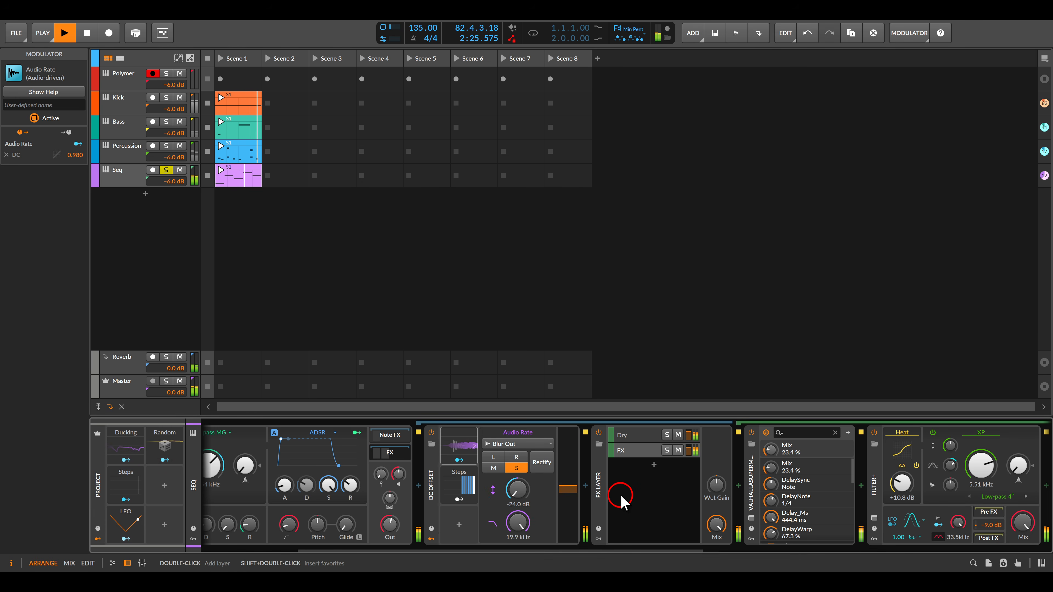
pyautogui.click(167, 170)
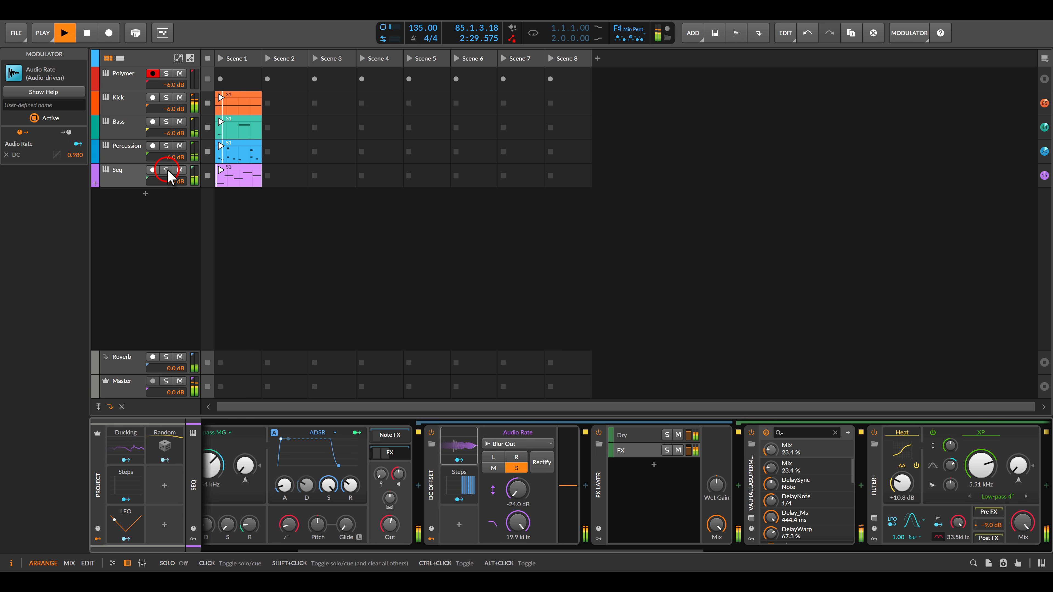